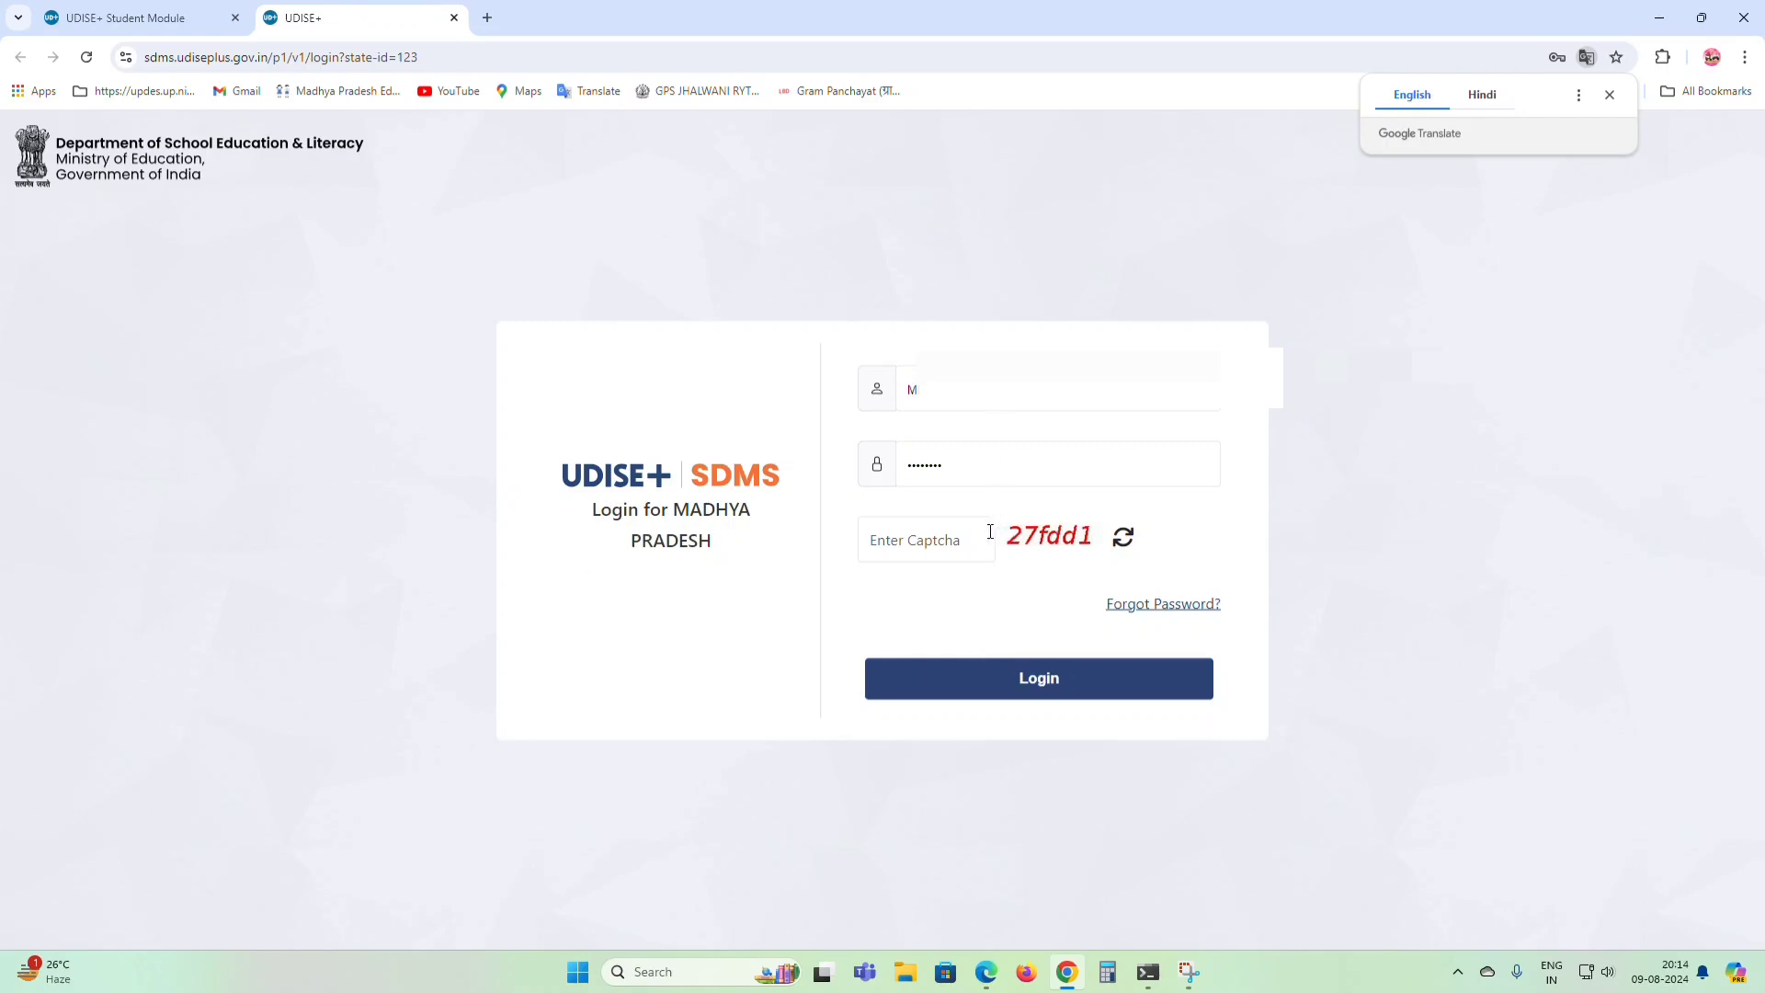
Enter the captcha and log in to reach the School Statistics list of 248 schools.
click(956, 535)
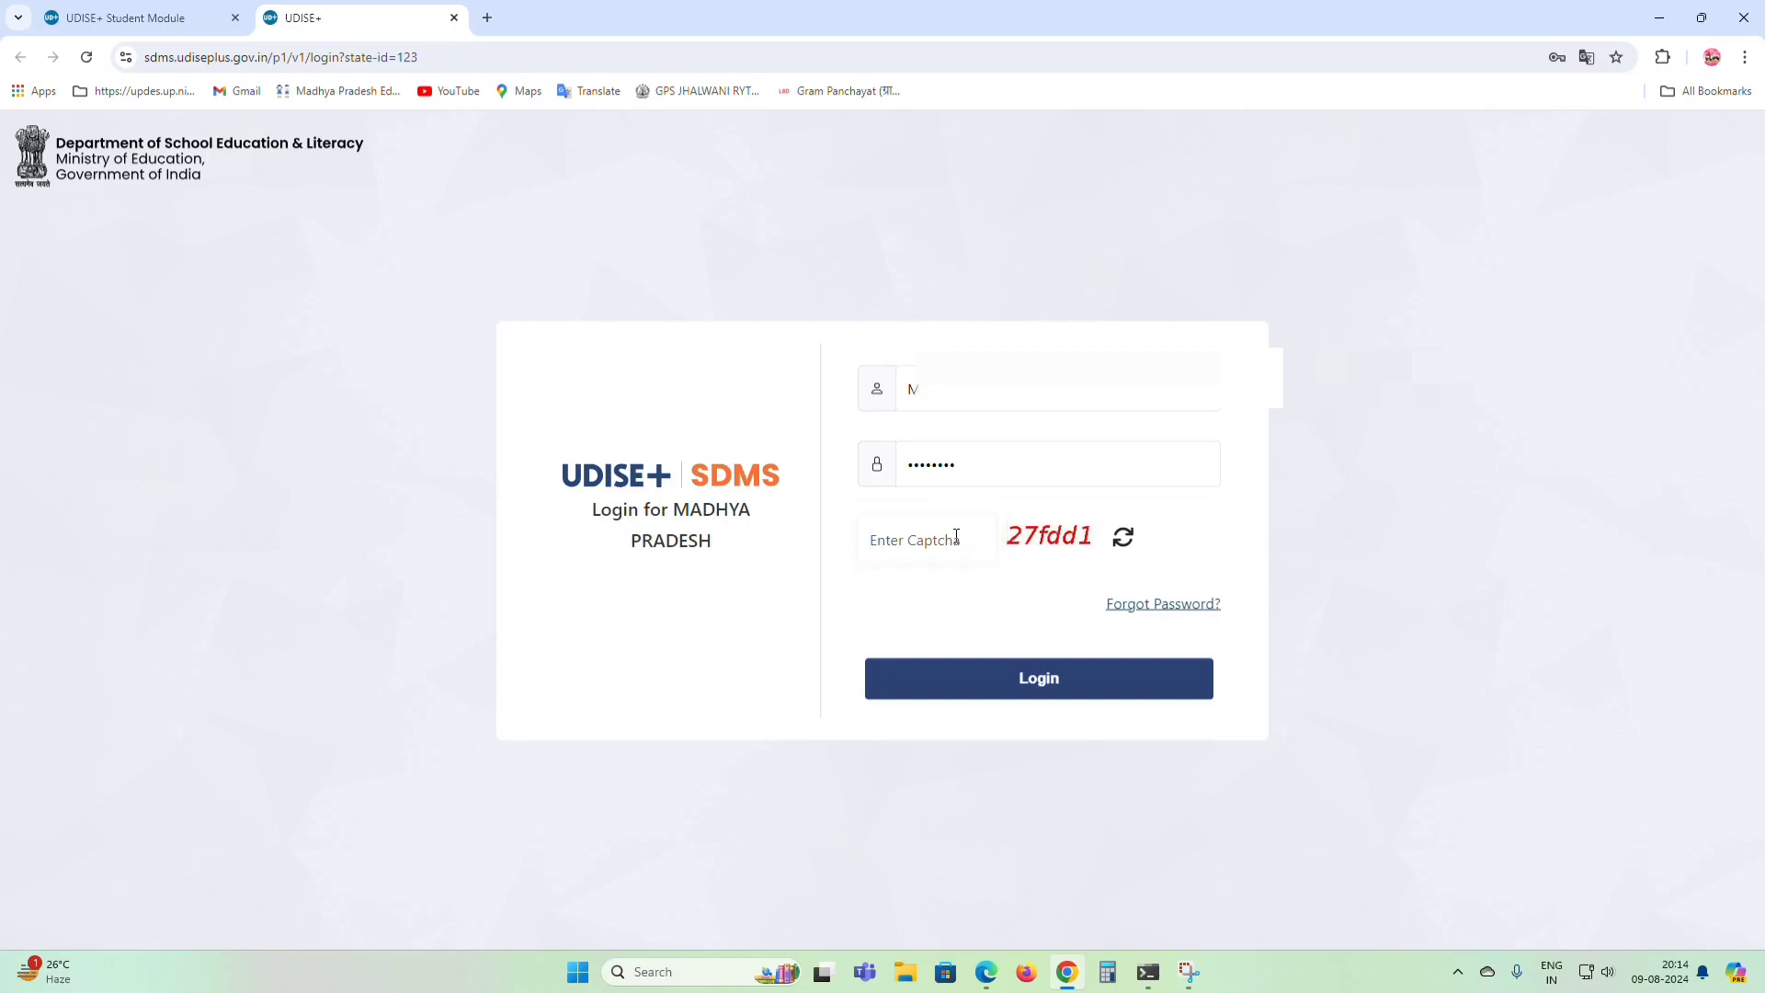
text(27fdd1)
click(1048, 688)
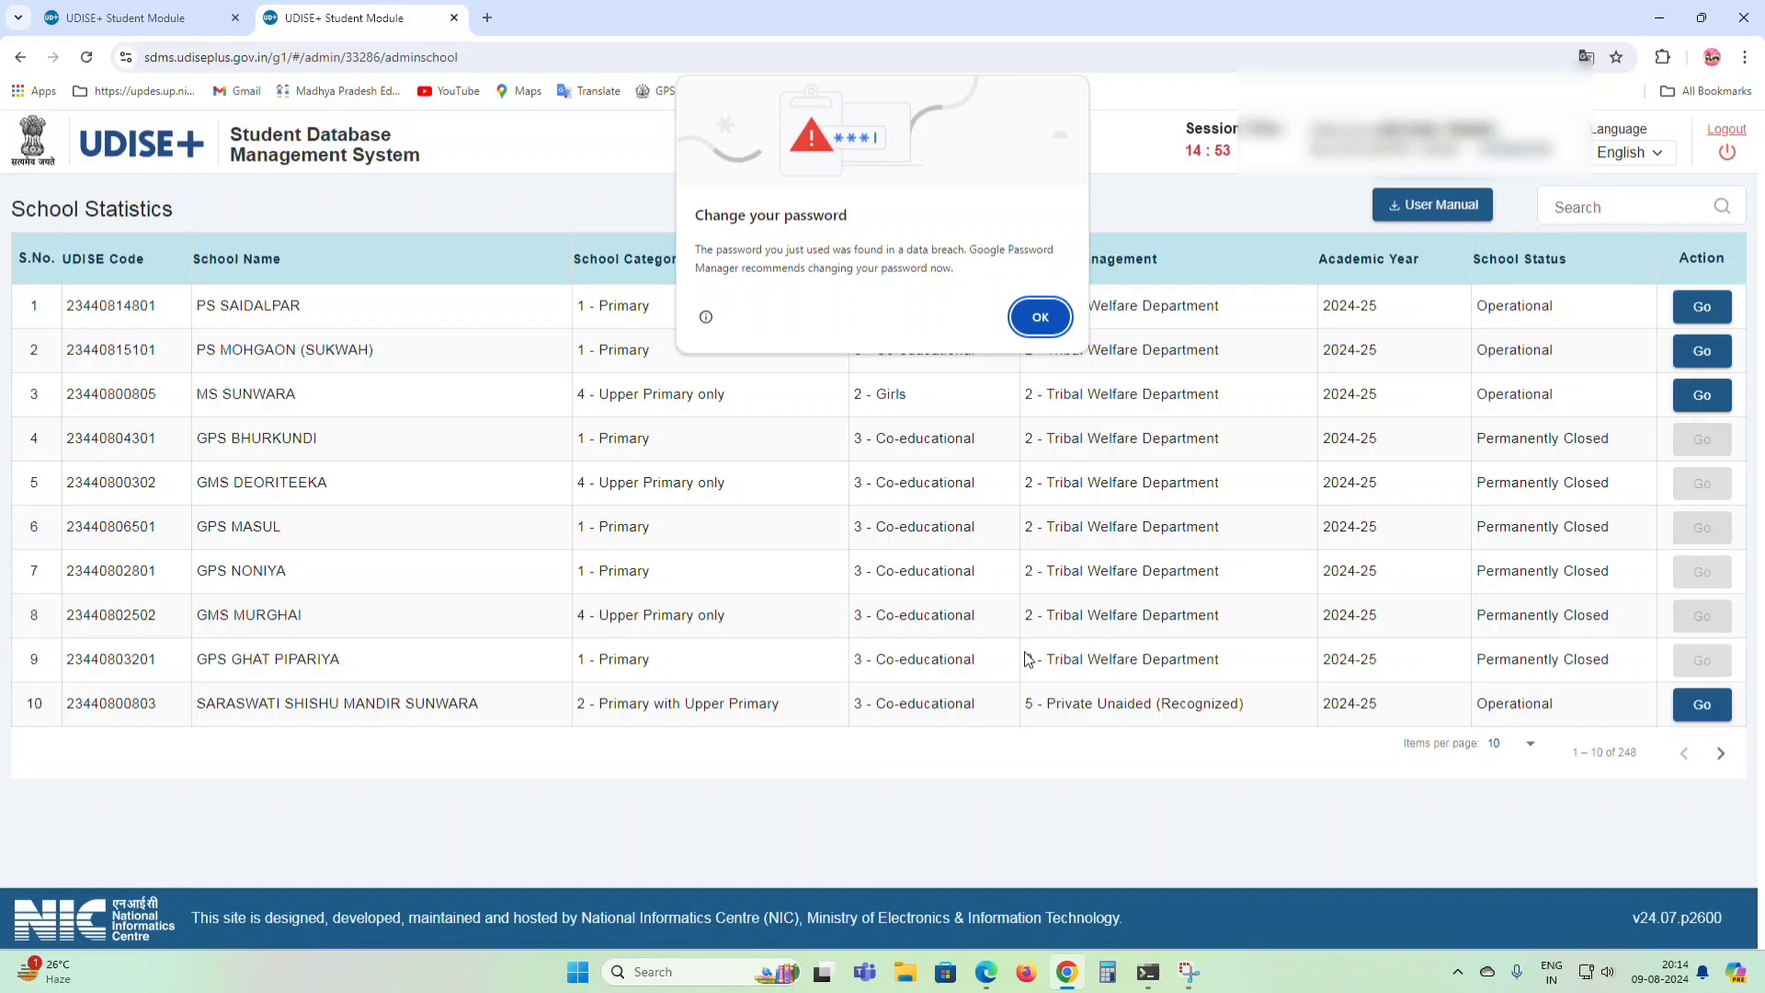
click(1045, 320)
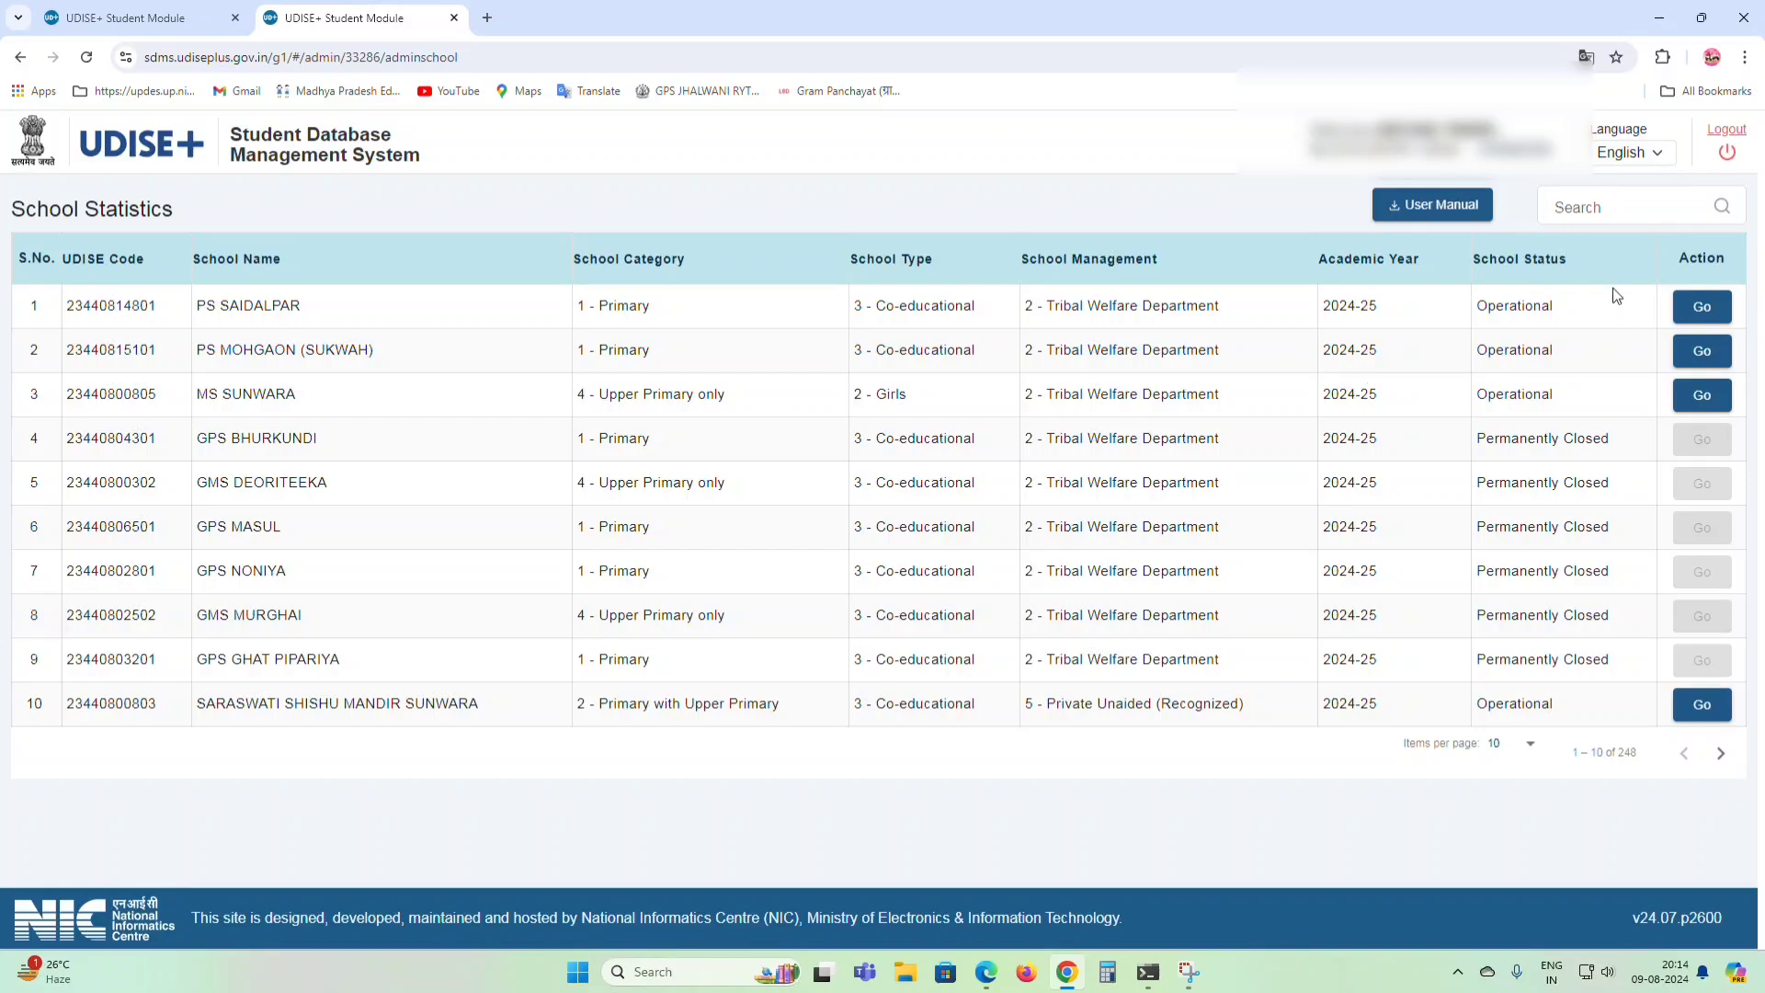
click(1607, 222)
click(1667, 207)
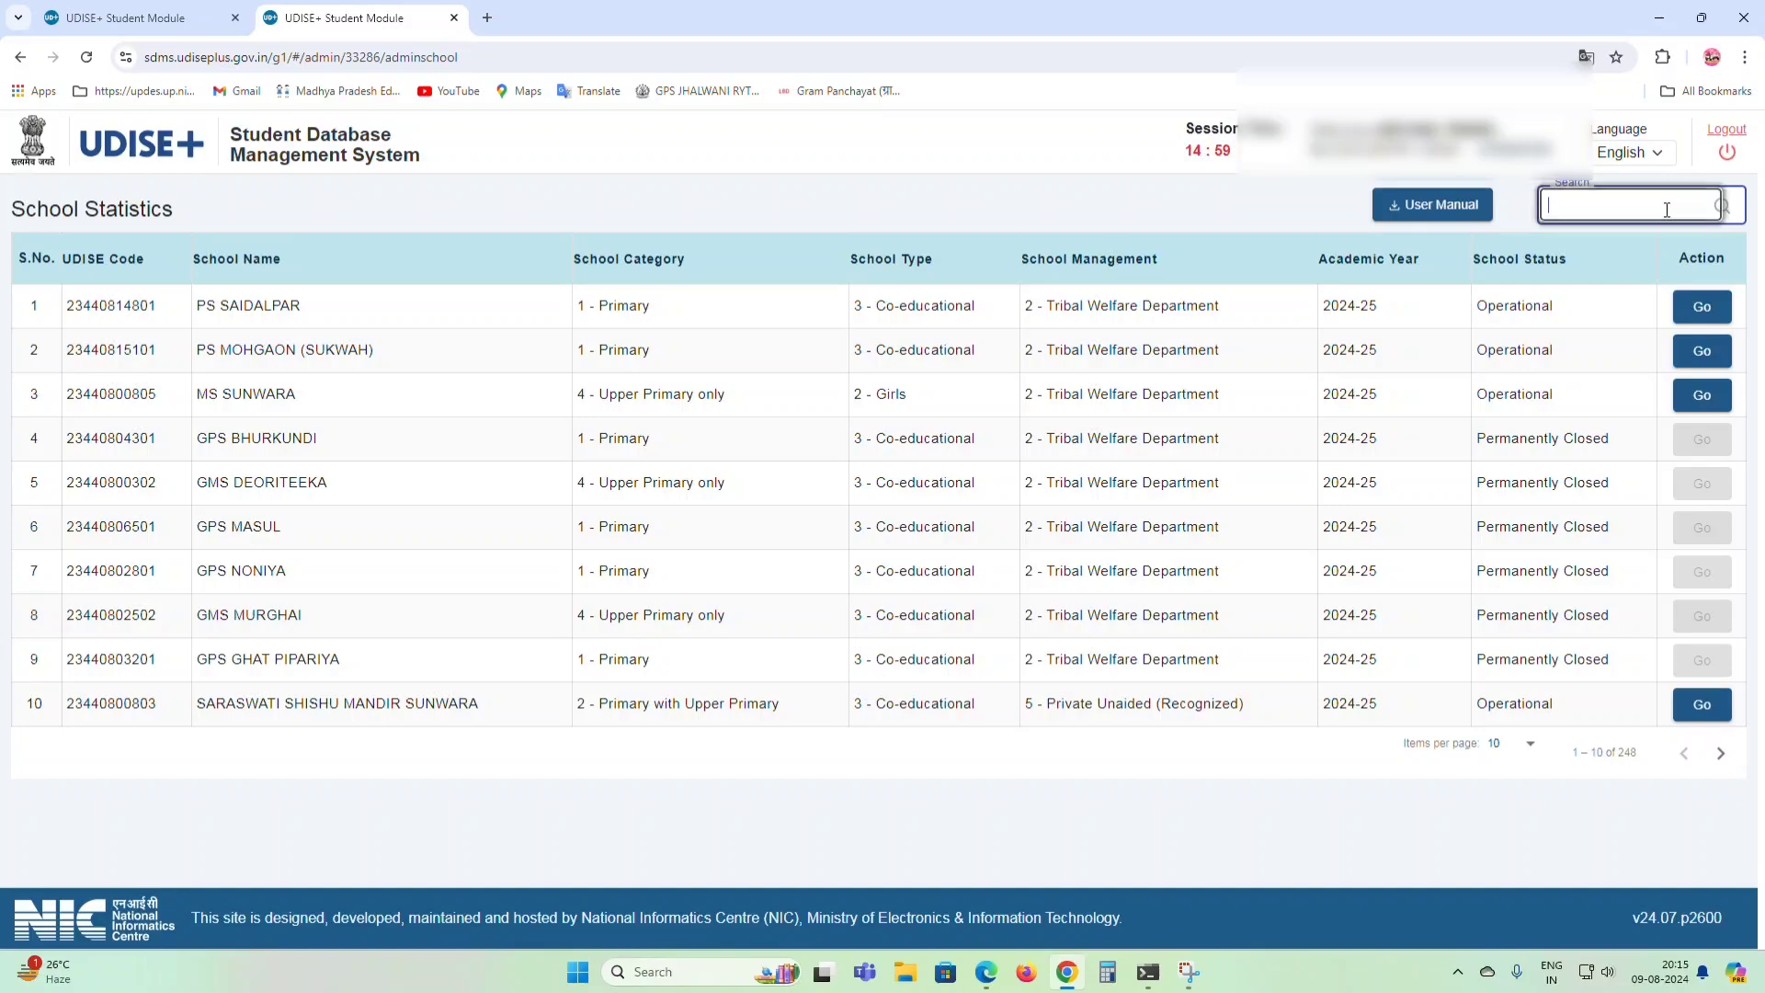
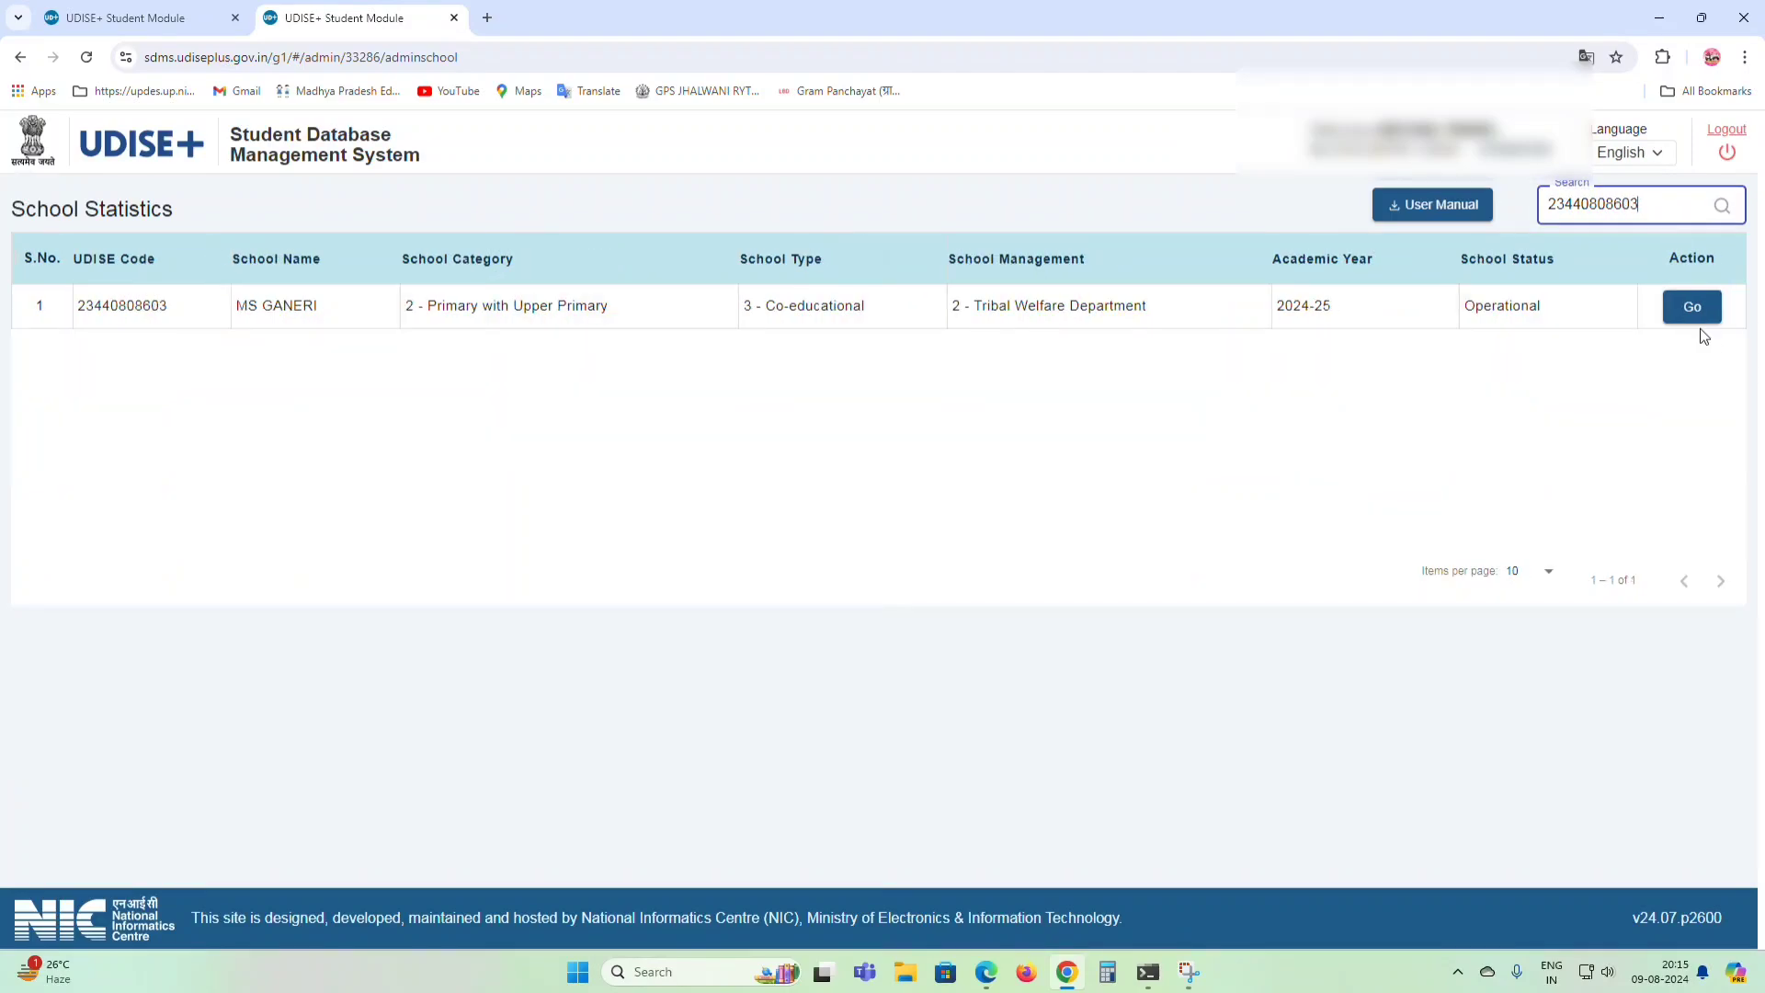
click(1691, 307)
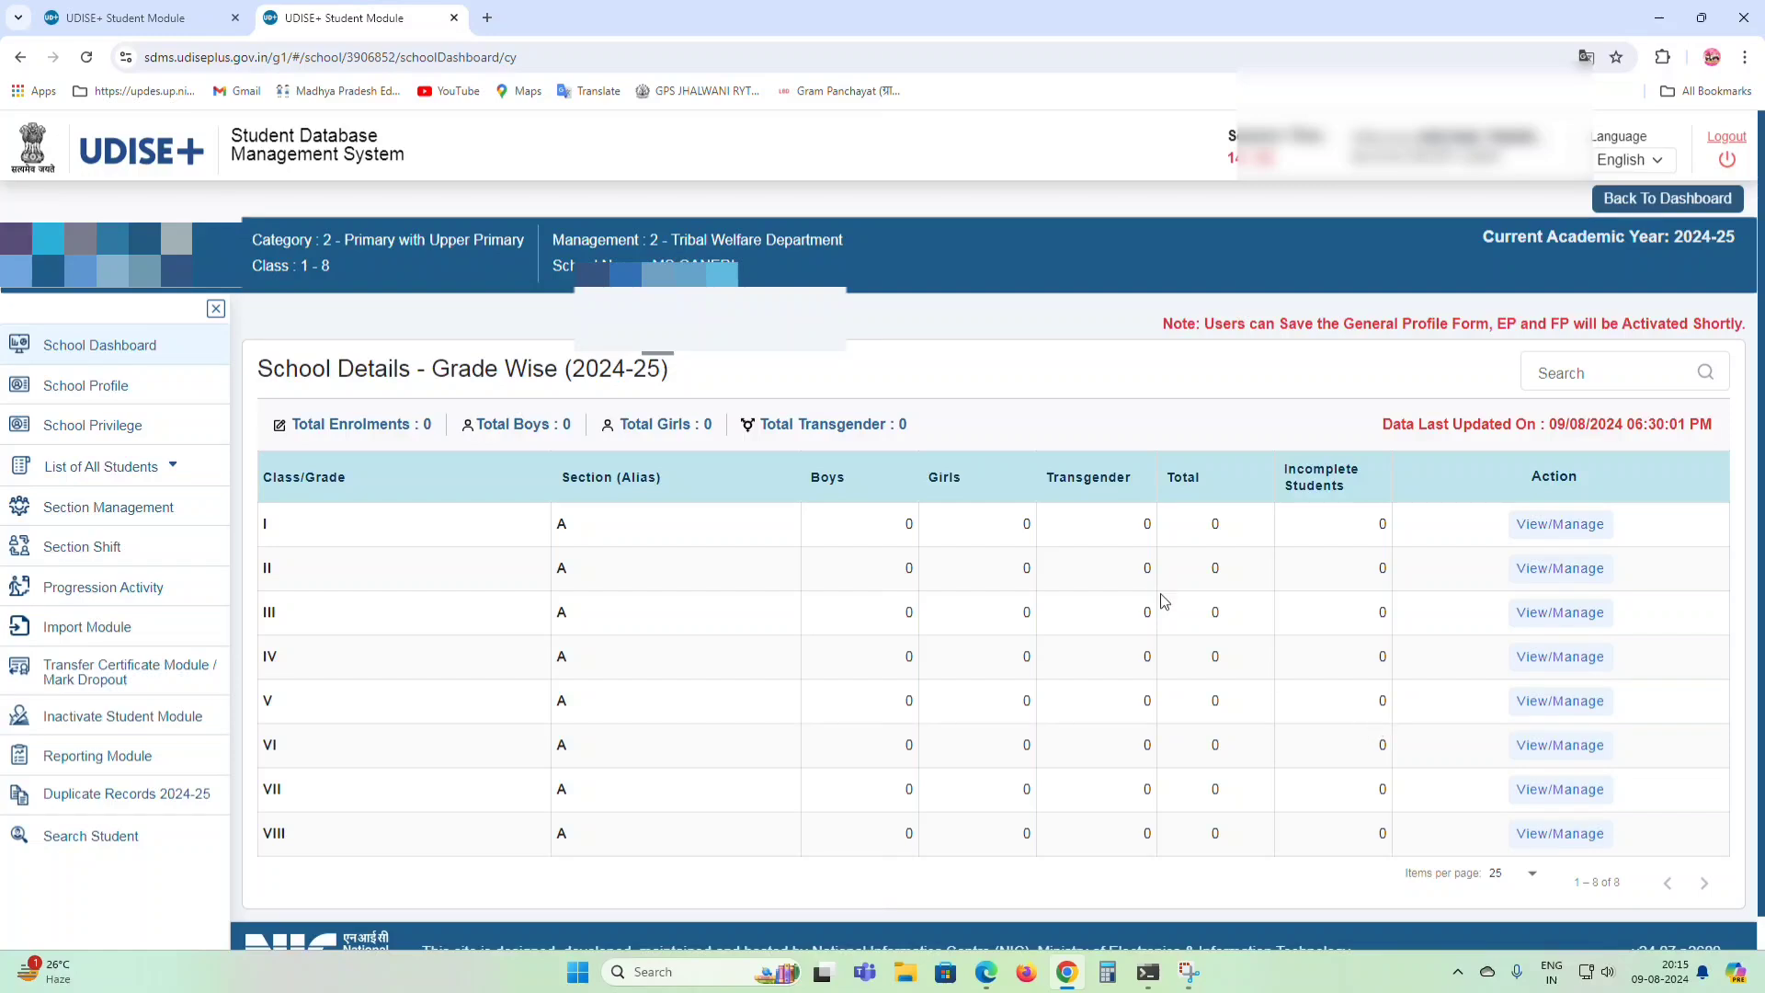
Open the Progression Module and load the Class II Section A student list.
click(64, 590)
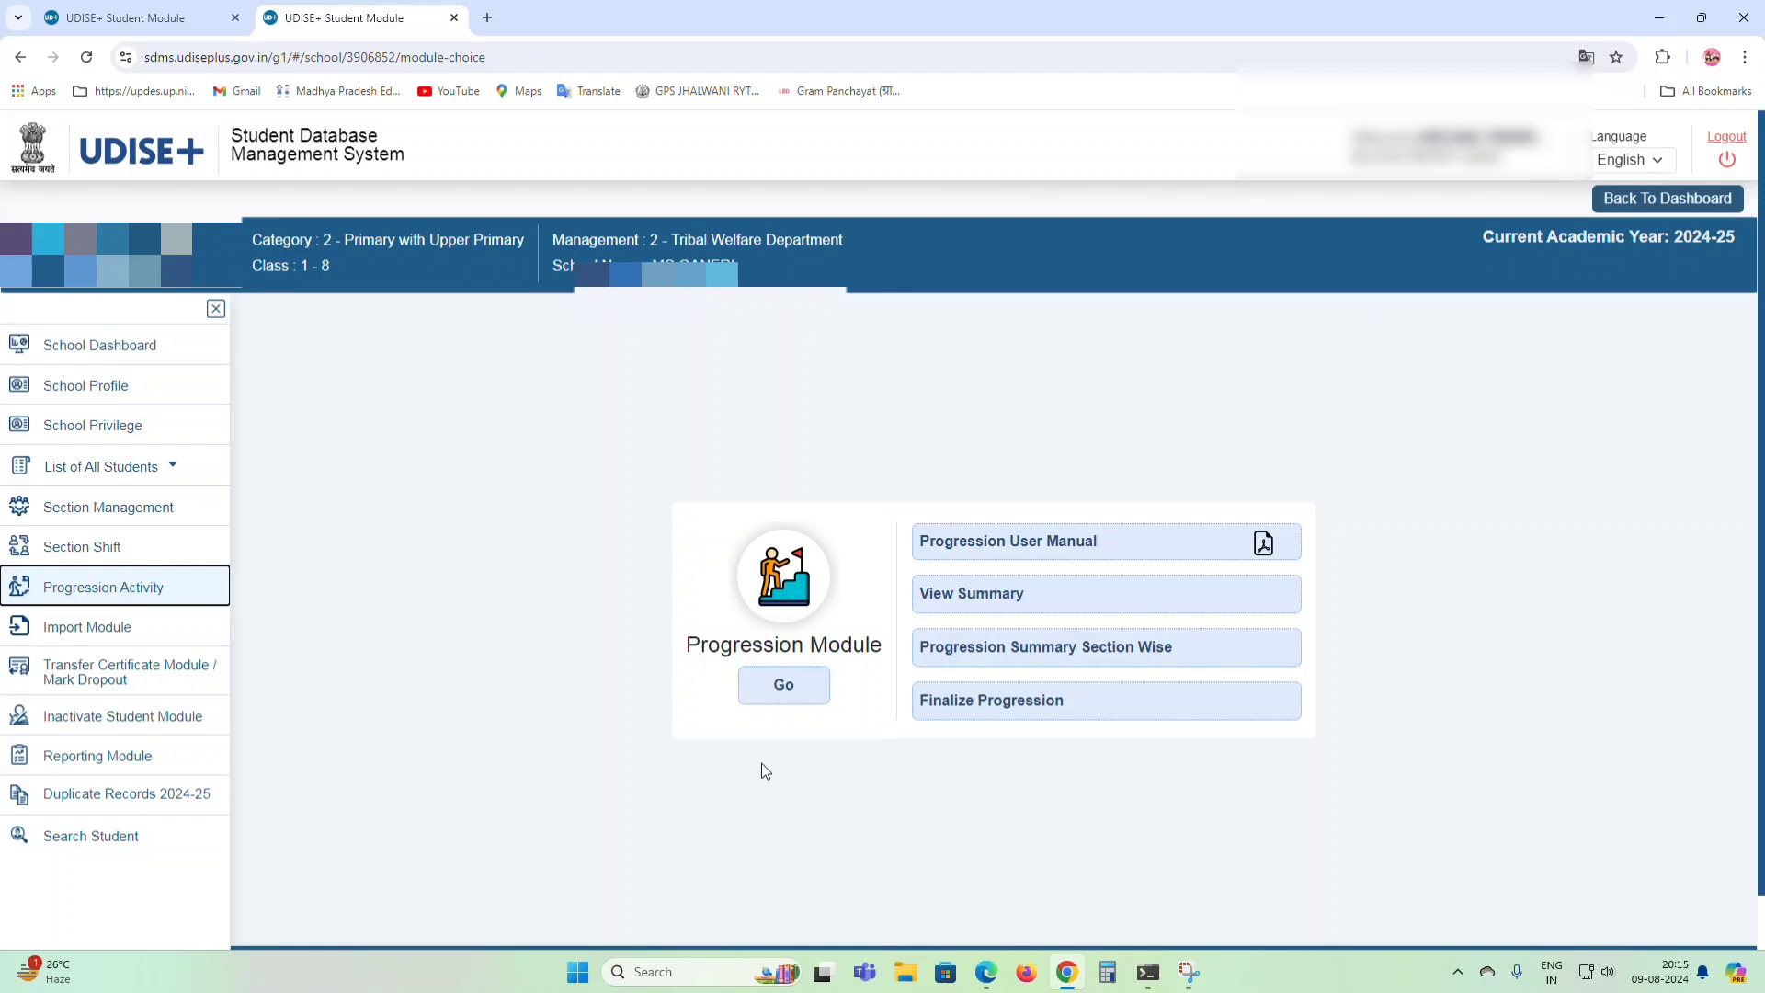
click(783, 686)
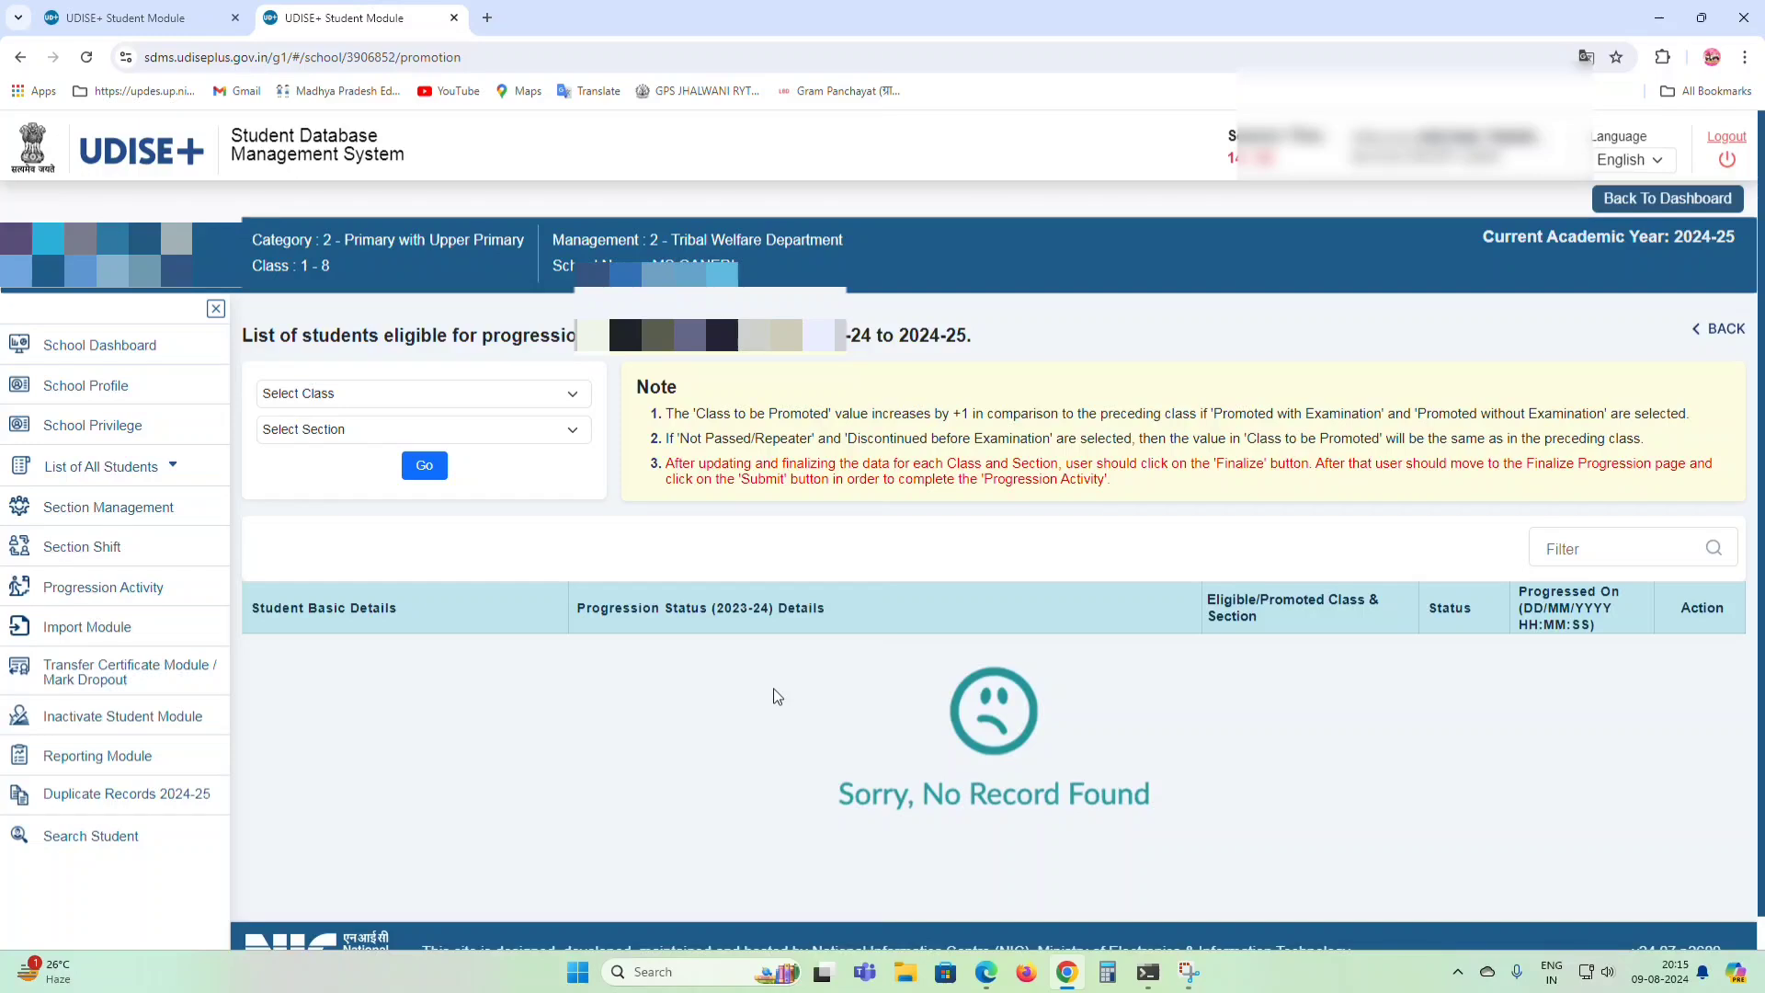
click(334, 392)
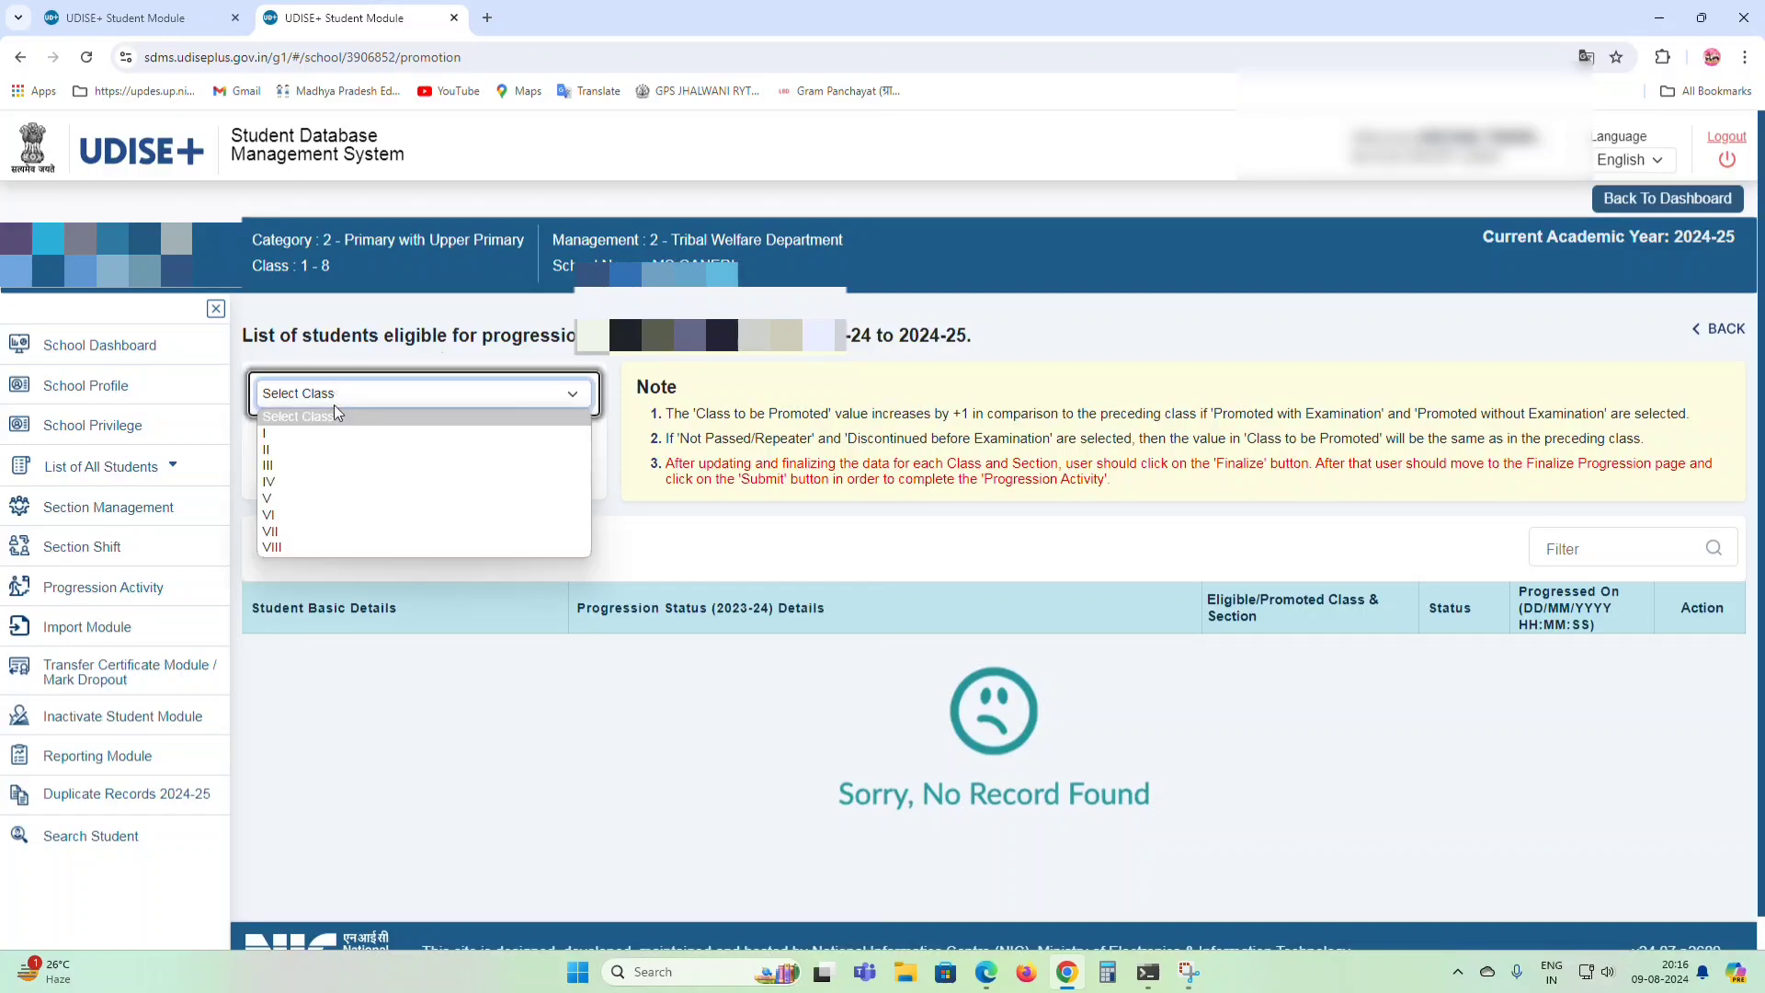
click(317, 449)
click(319, 432)
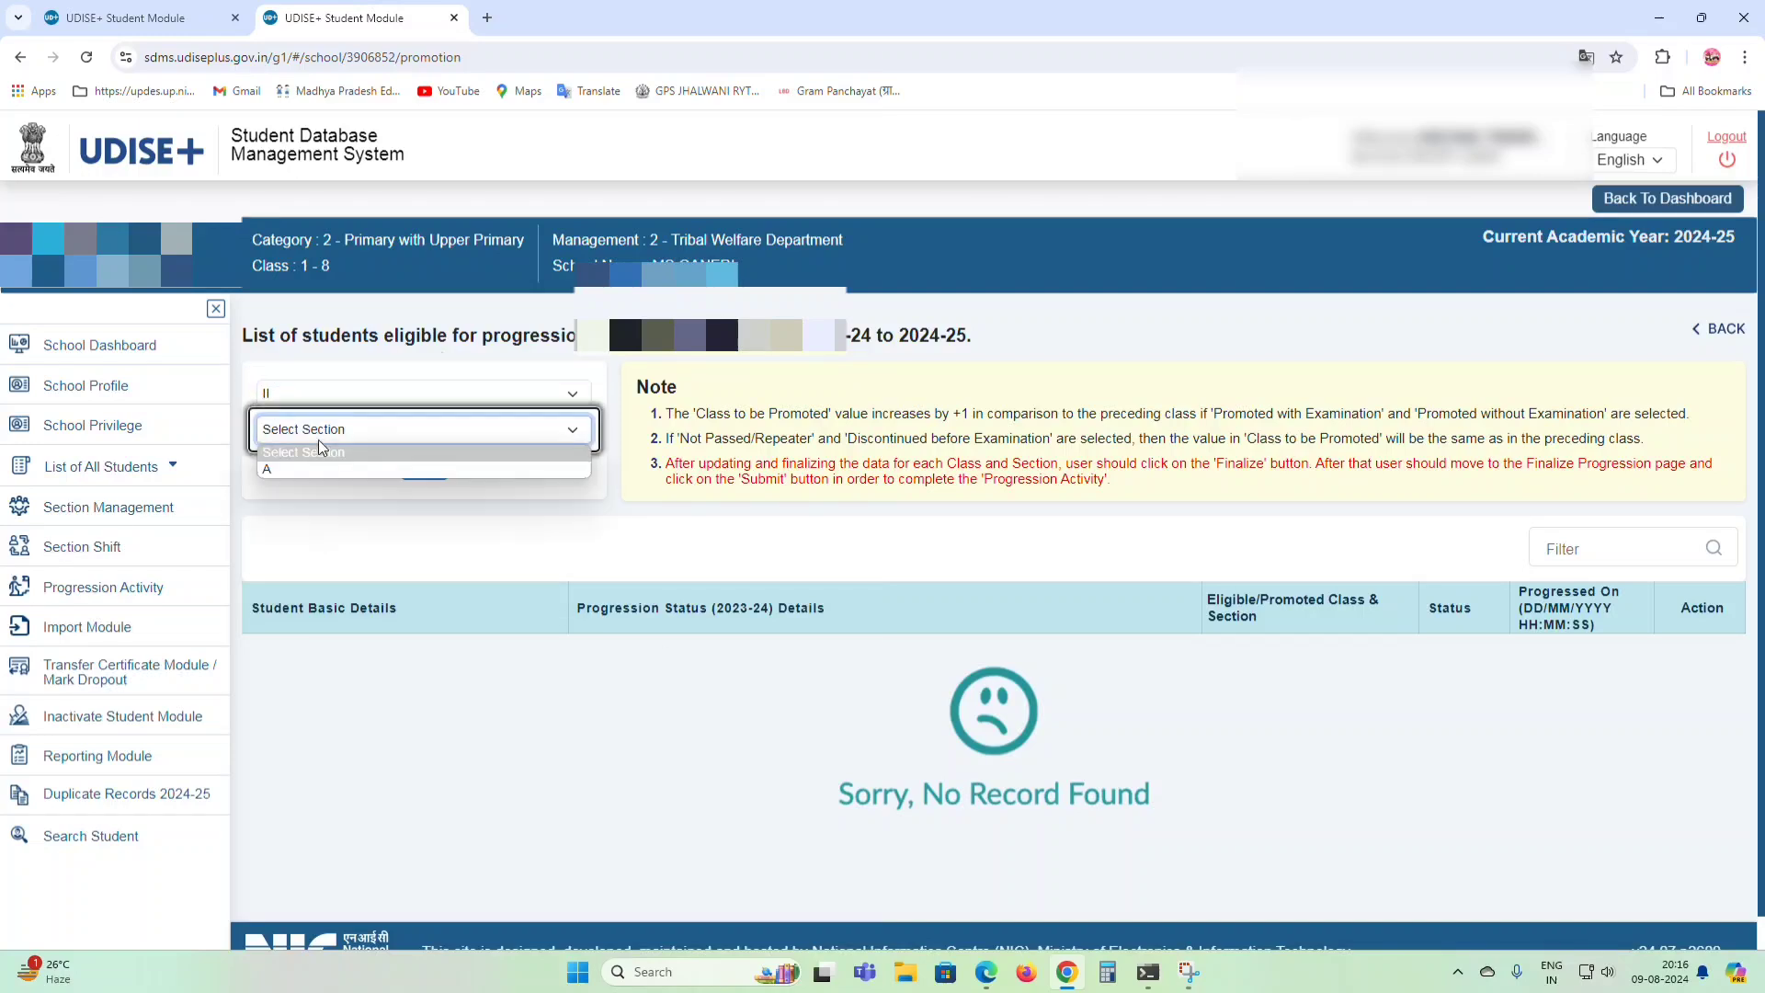
click(323, 467)
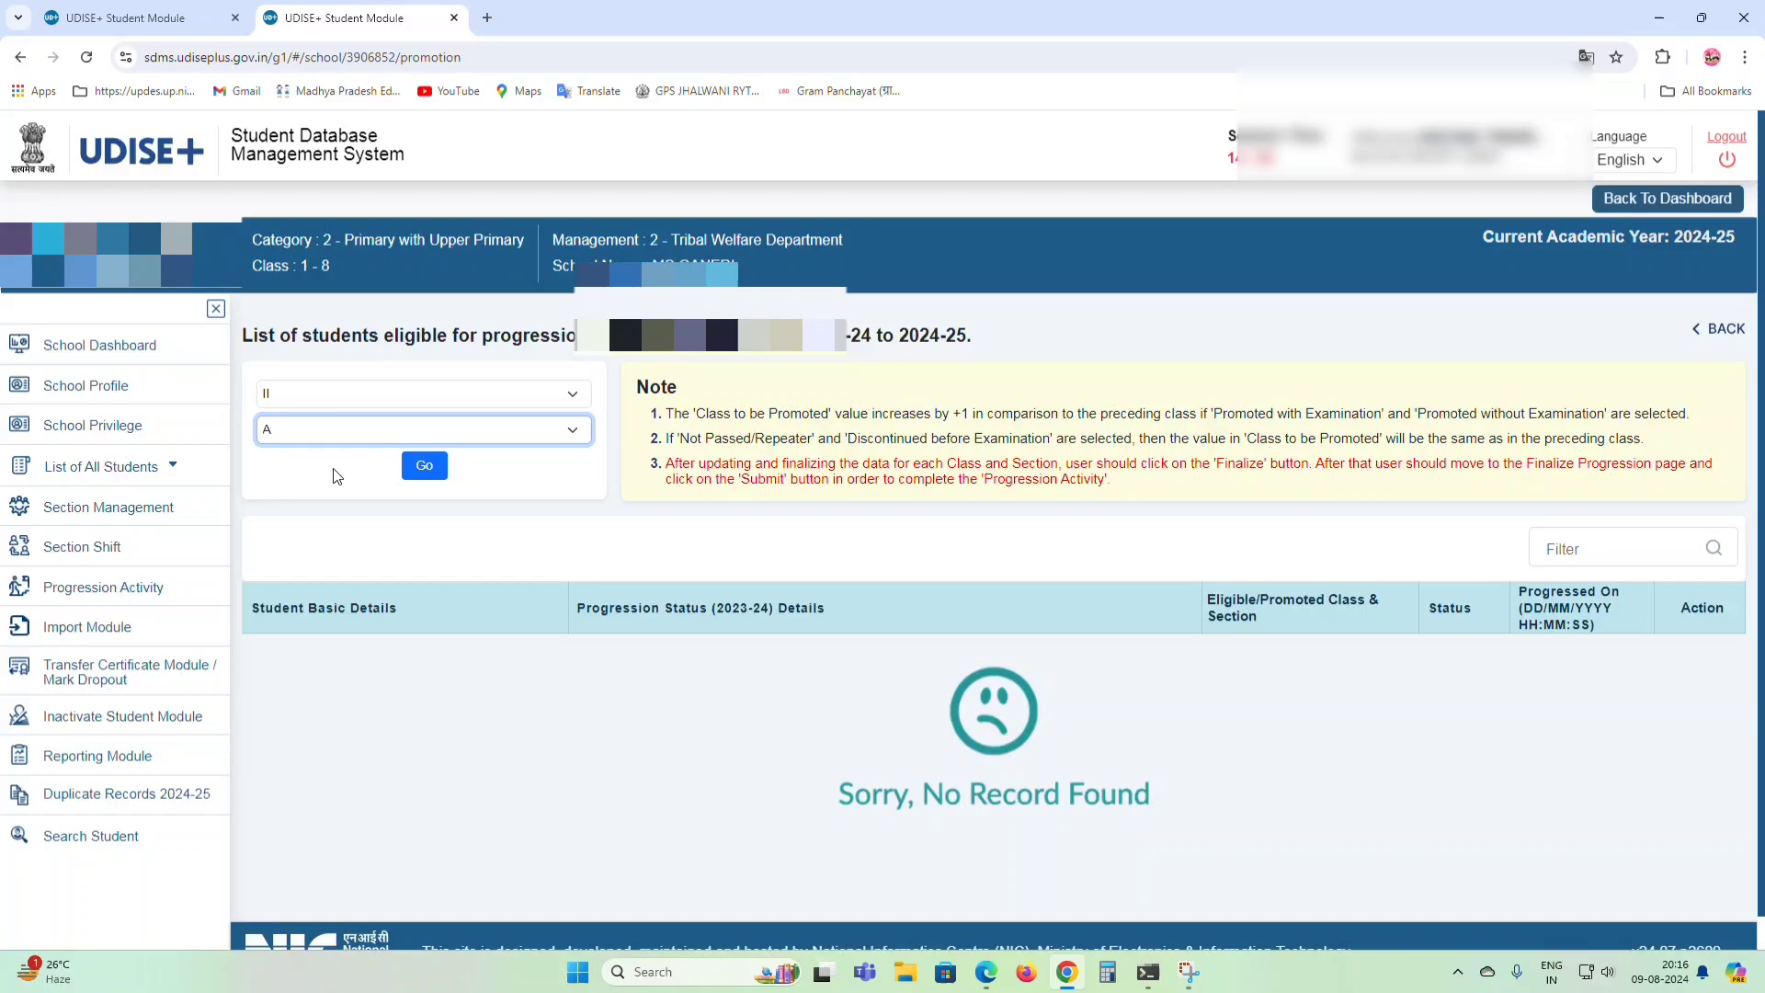
click(424, 467)
scroll(1013, 641, down, 2)
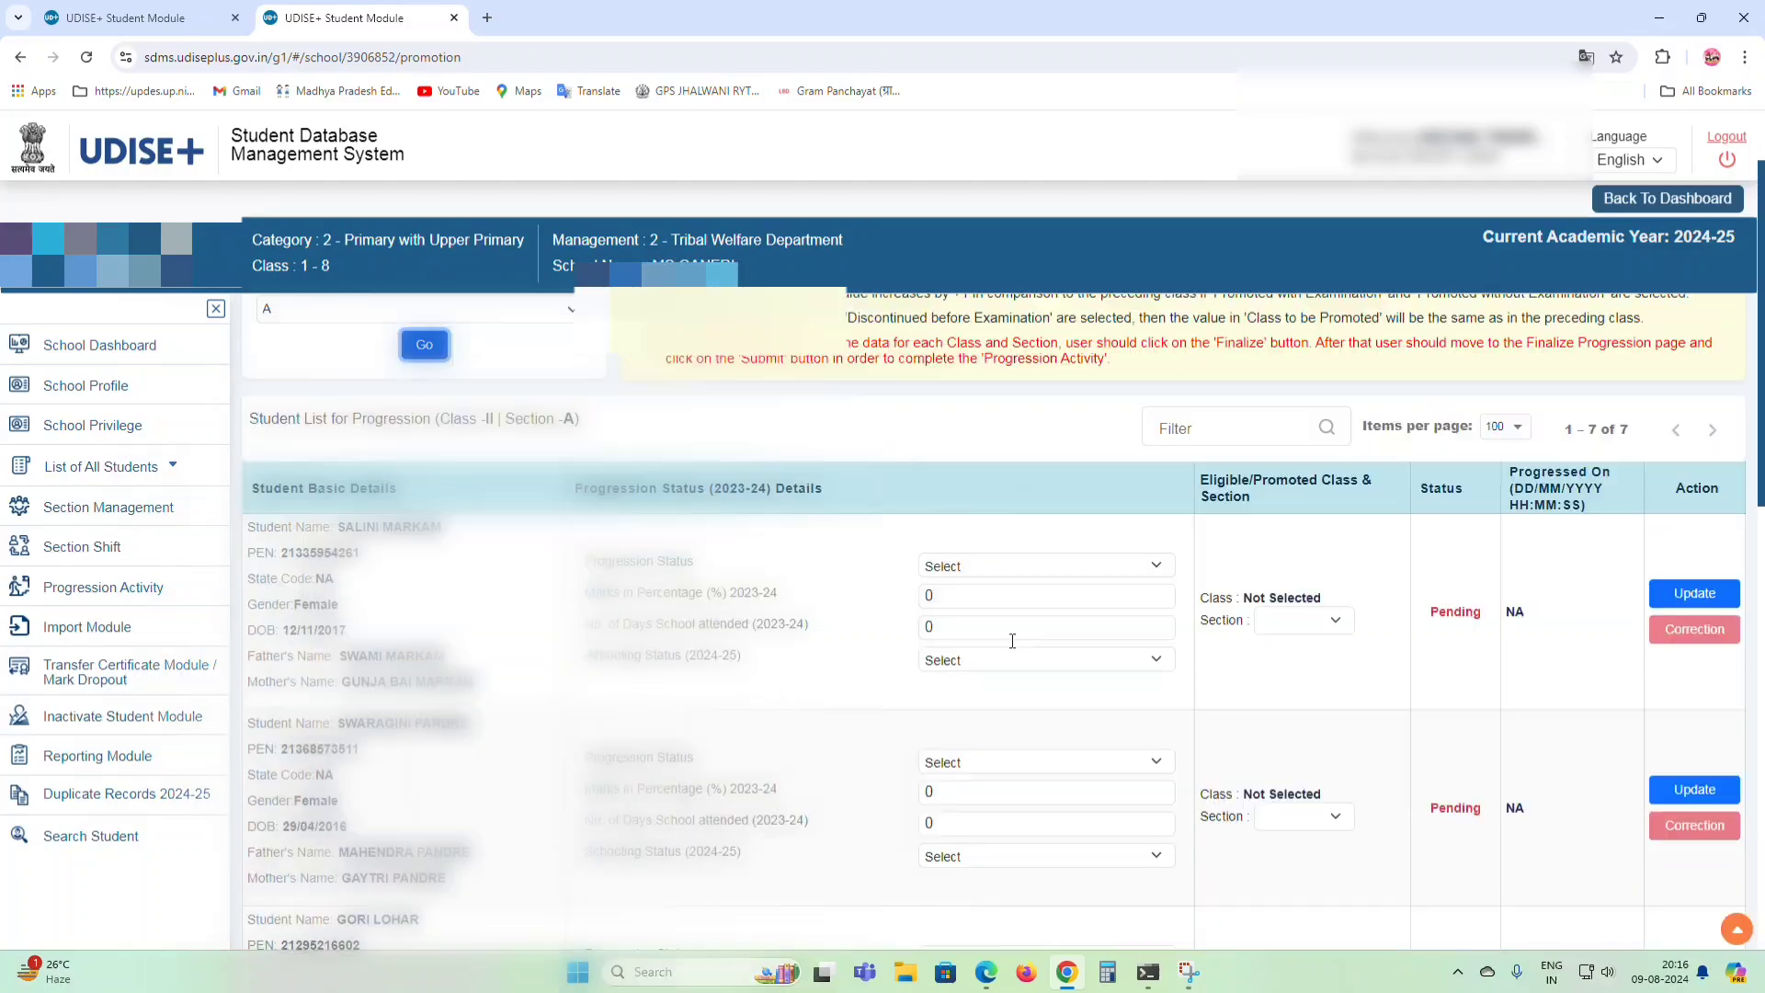
scroll(1012, 640, down, 12)
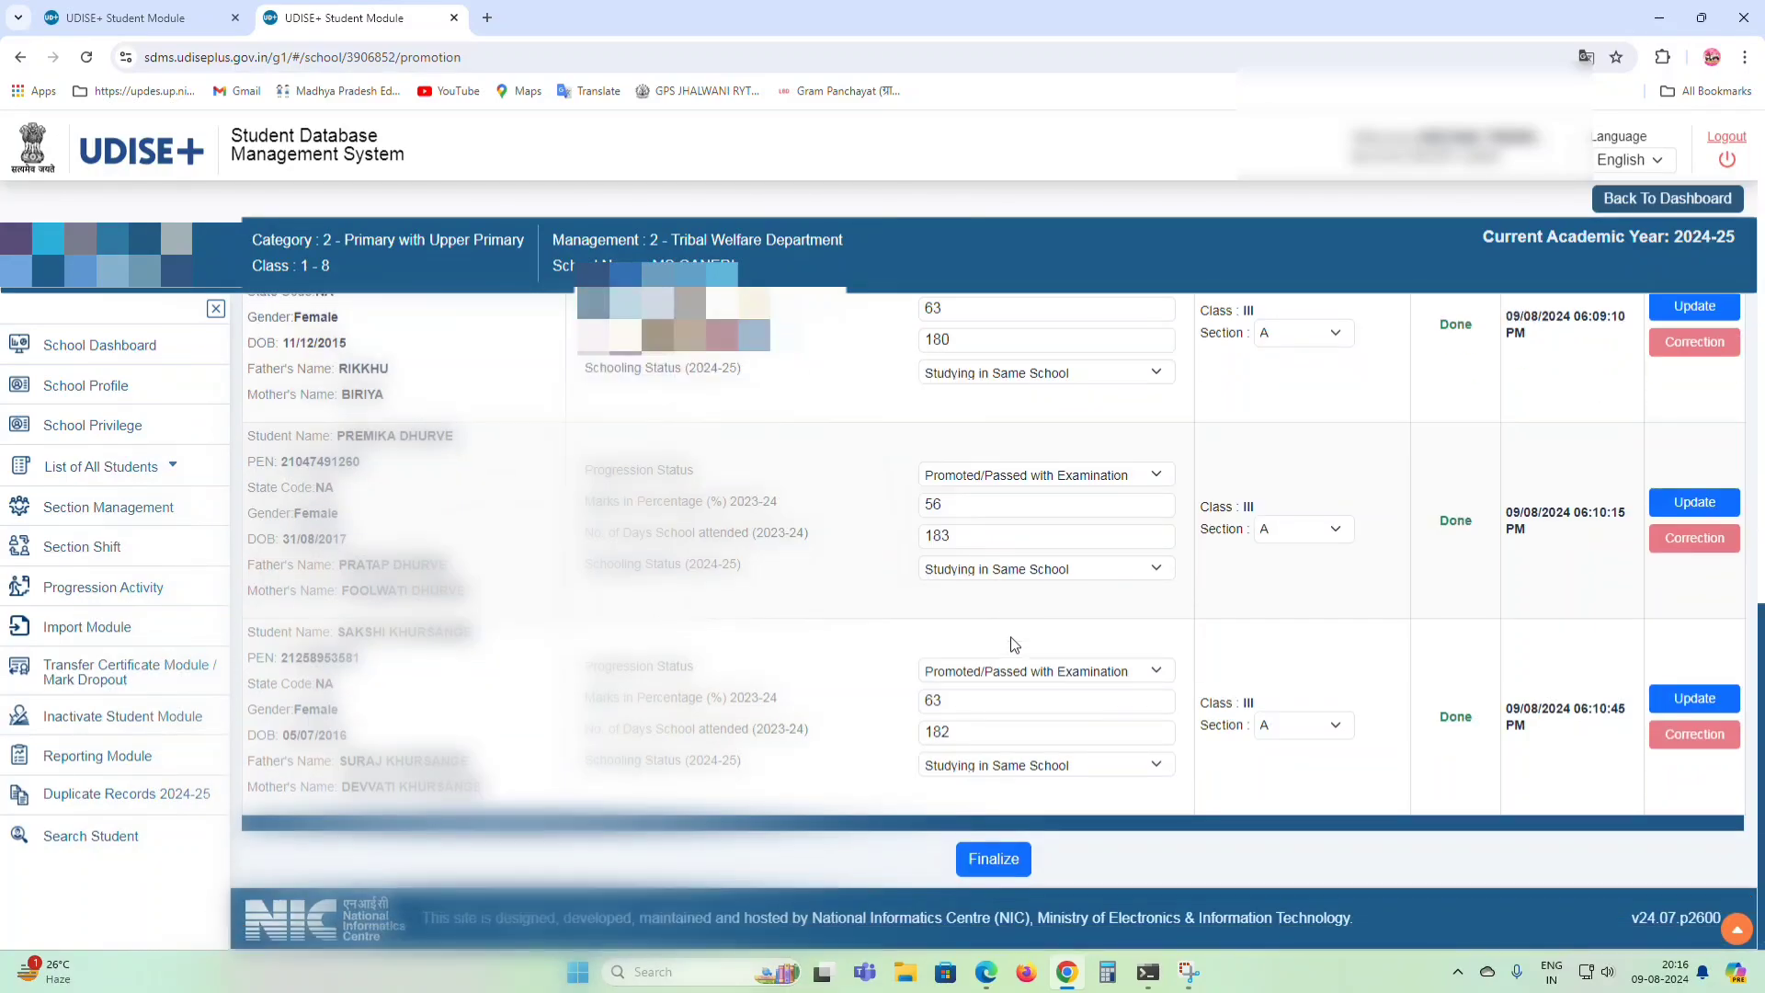
scroll(1012, 632, up, 12)
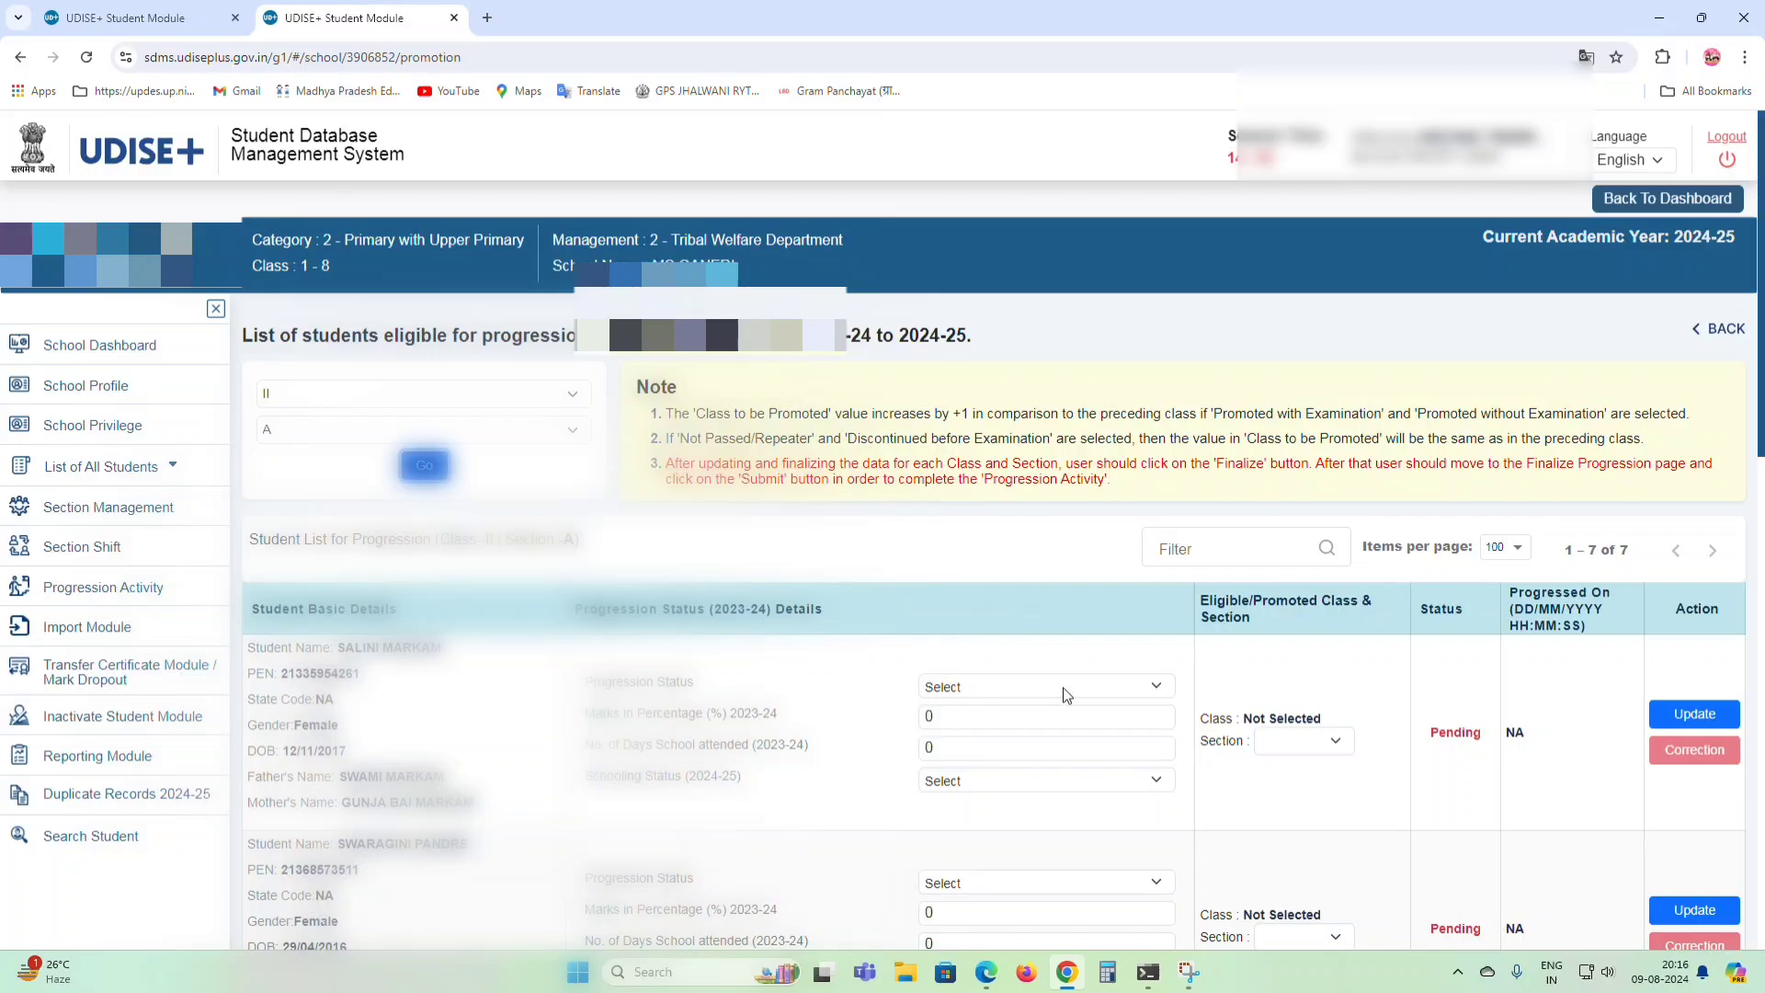
click(991, 689)
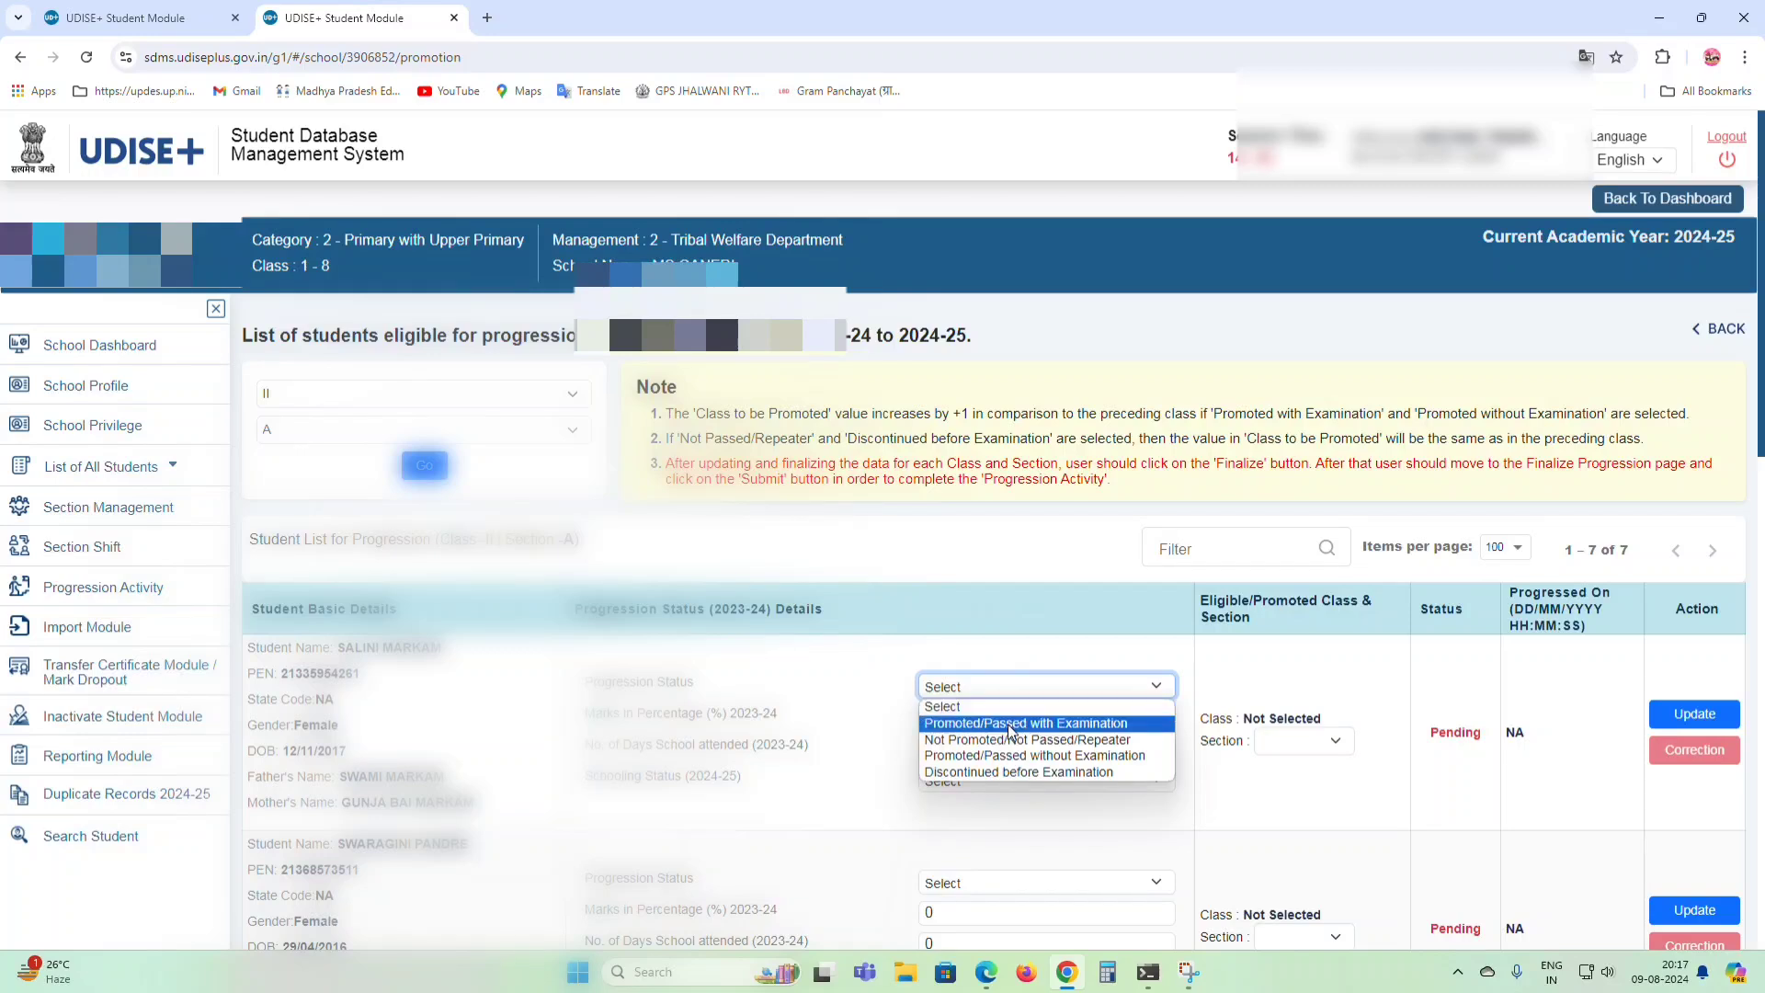
Mark the first student Promoted/Passed with Examination: 62%, 183 days, same school, Section A.
click(1011, 731)
click(974, 718)
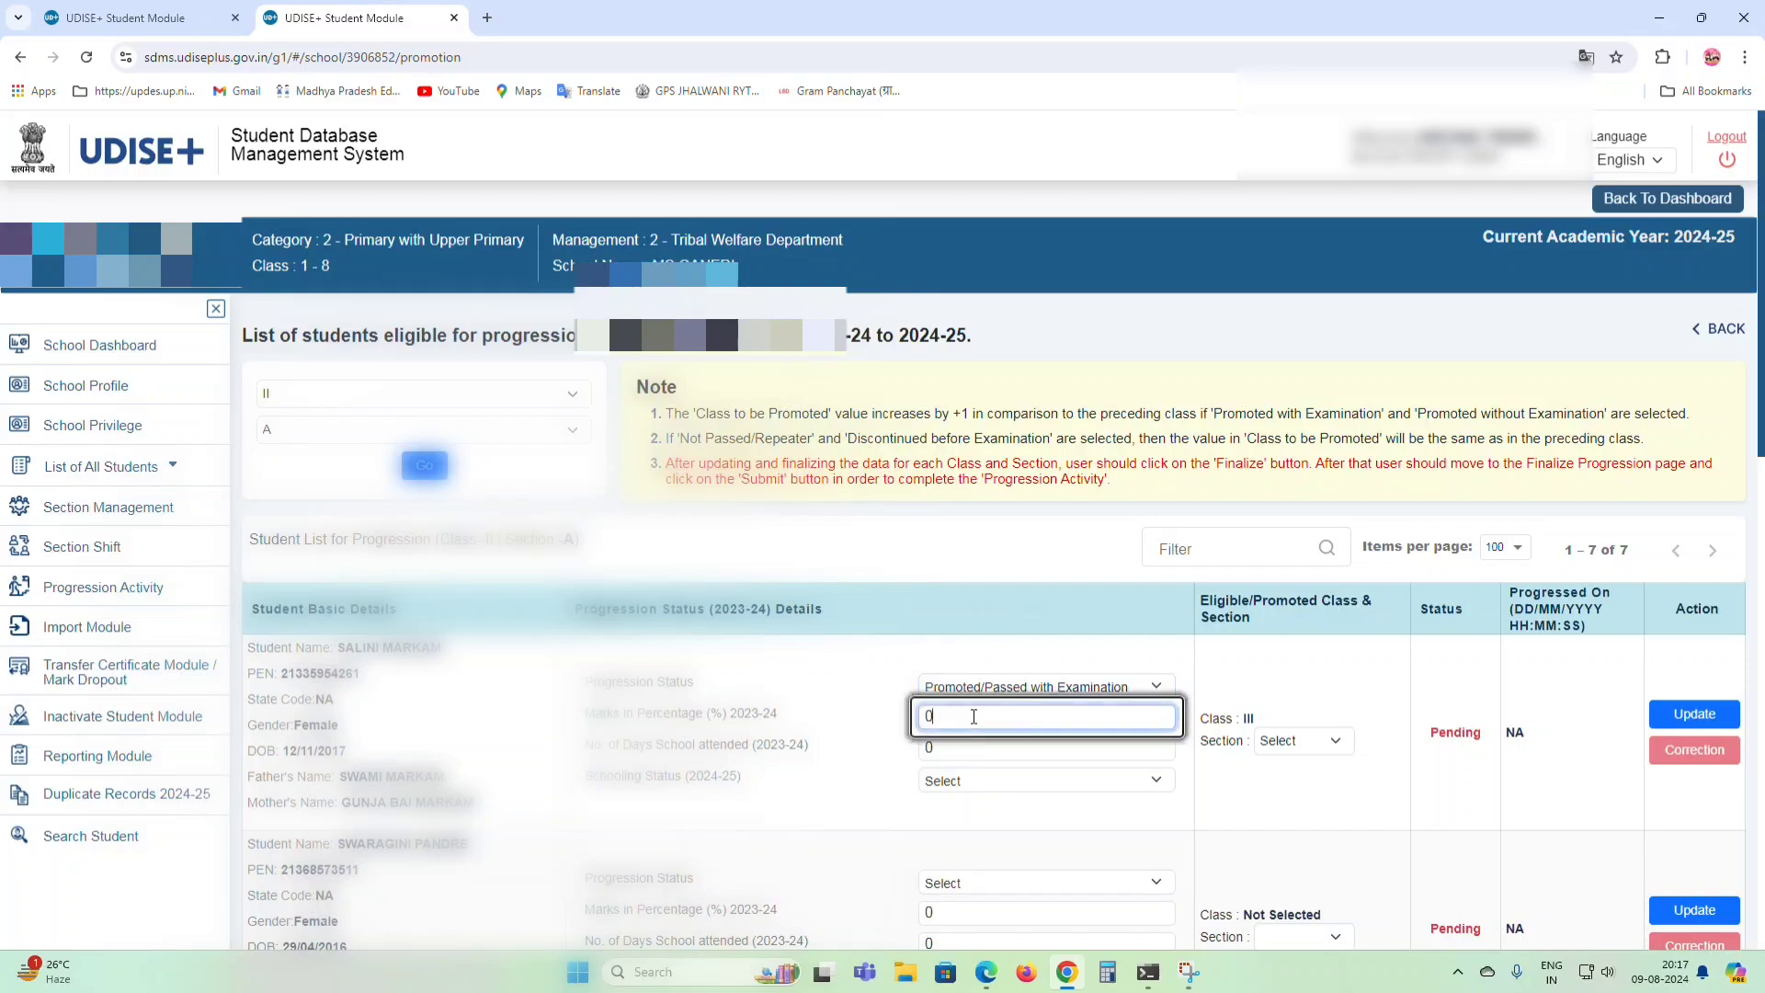
key(BackSpace)
text(62)
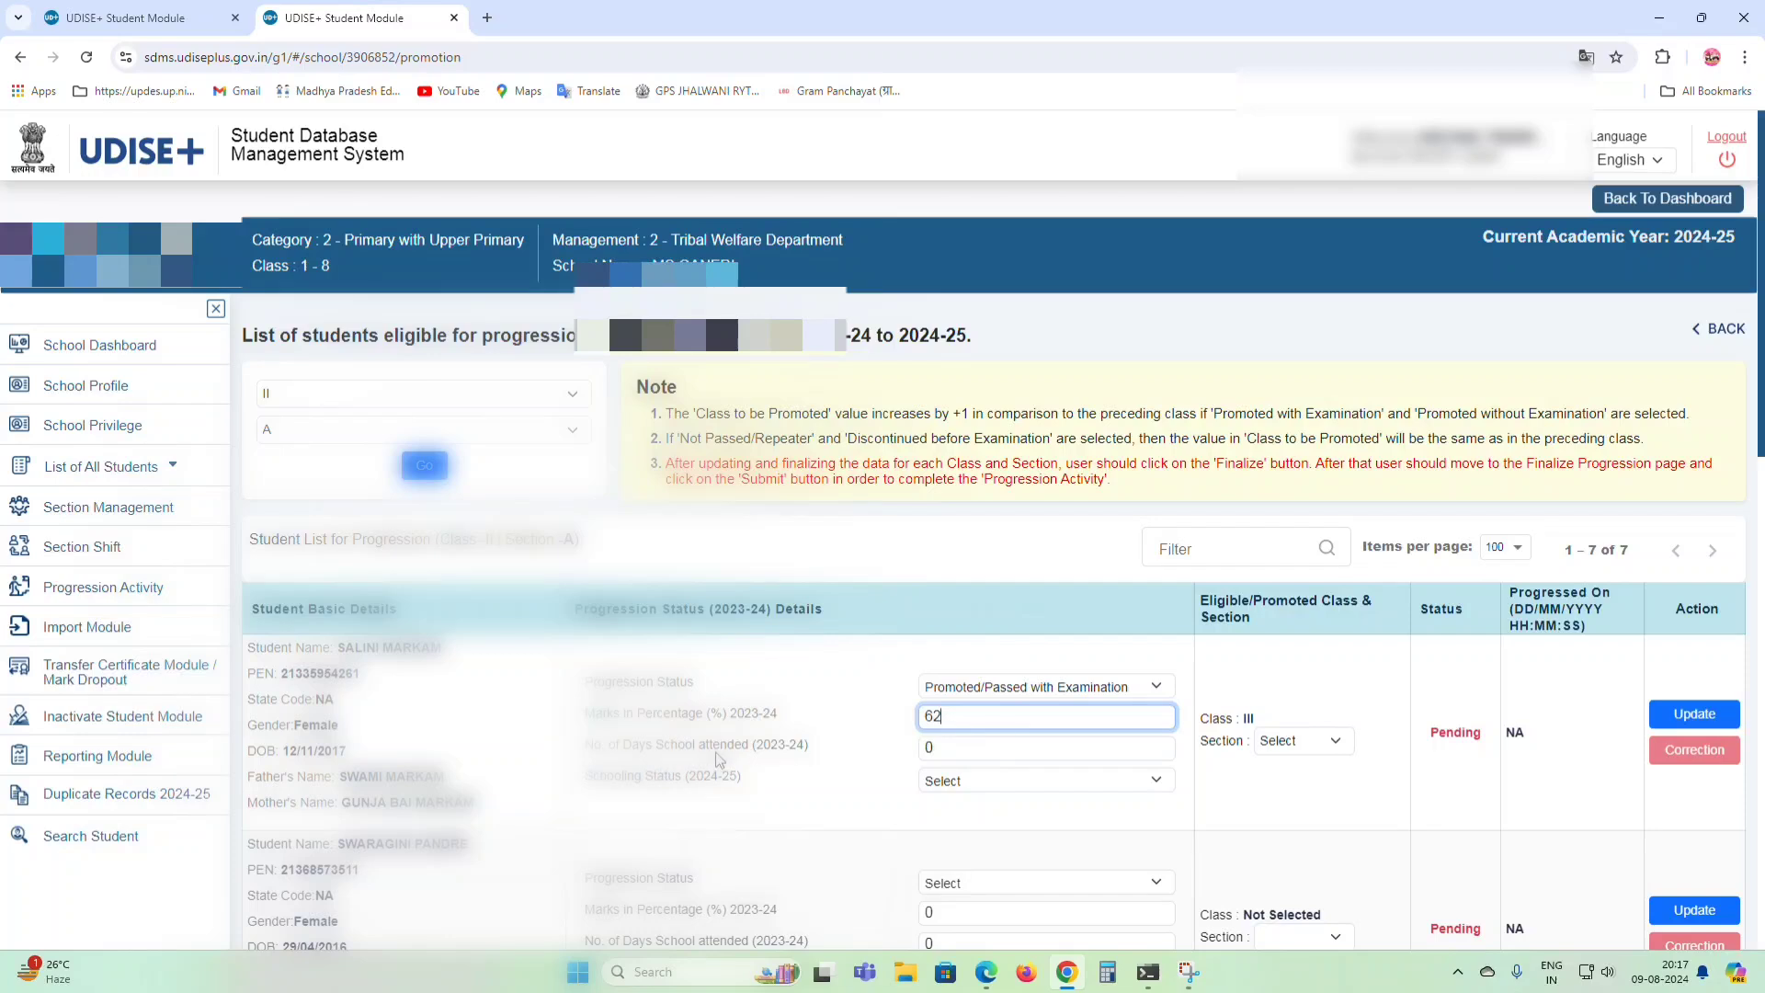
click(924, 749)
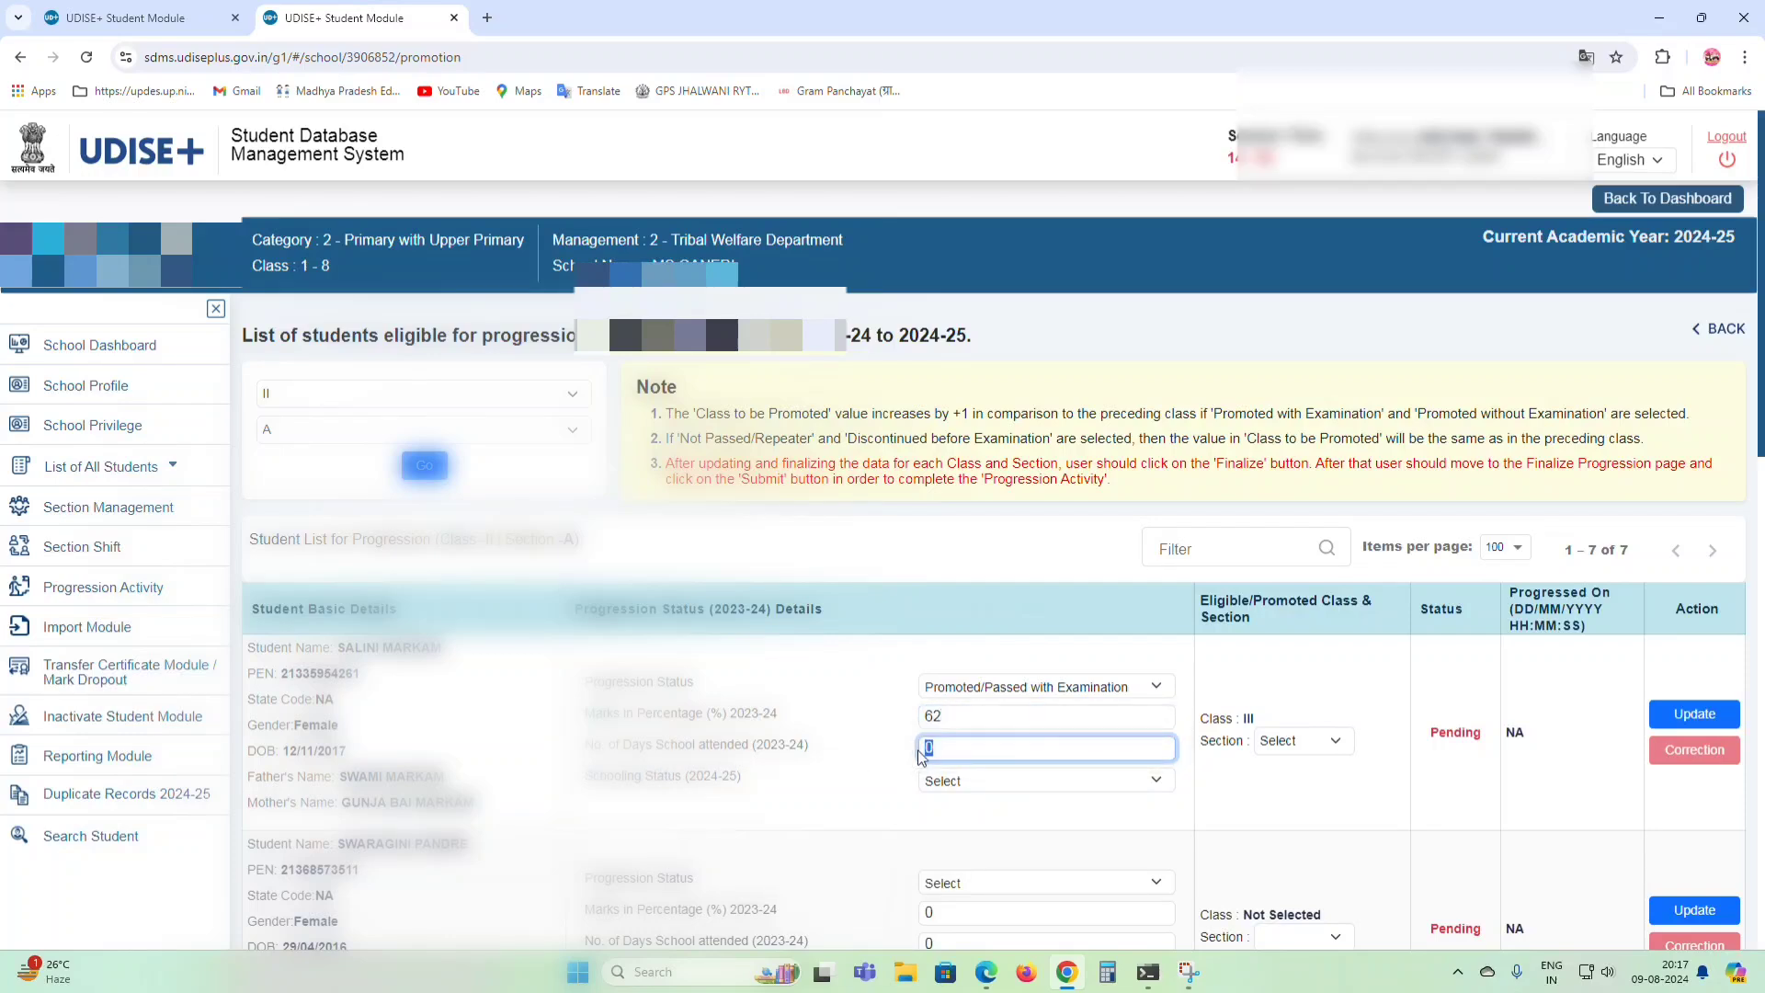
text(183)
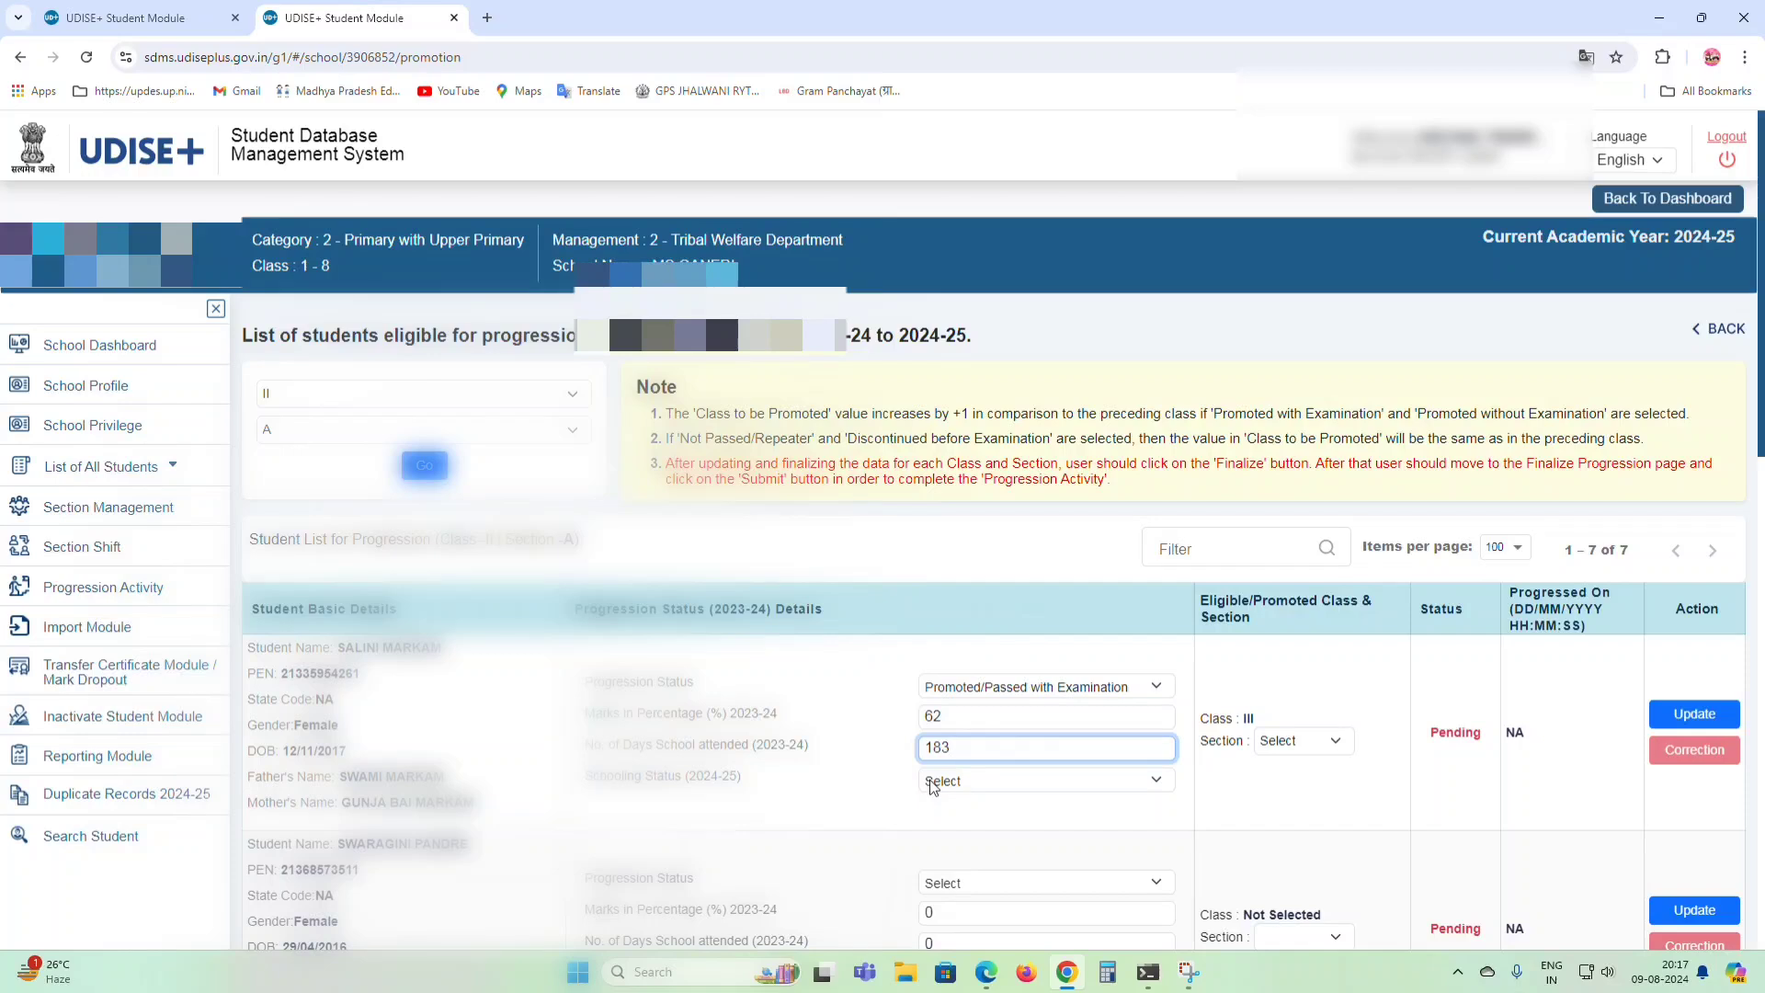
click(933, 786)
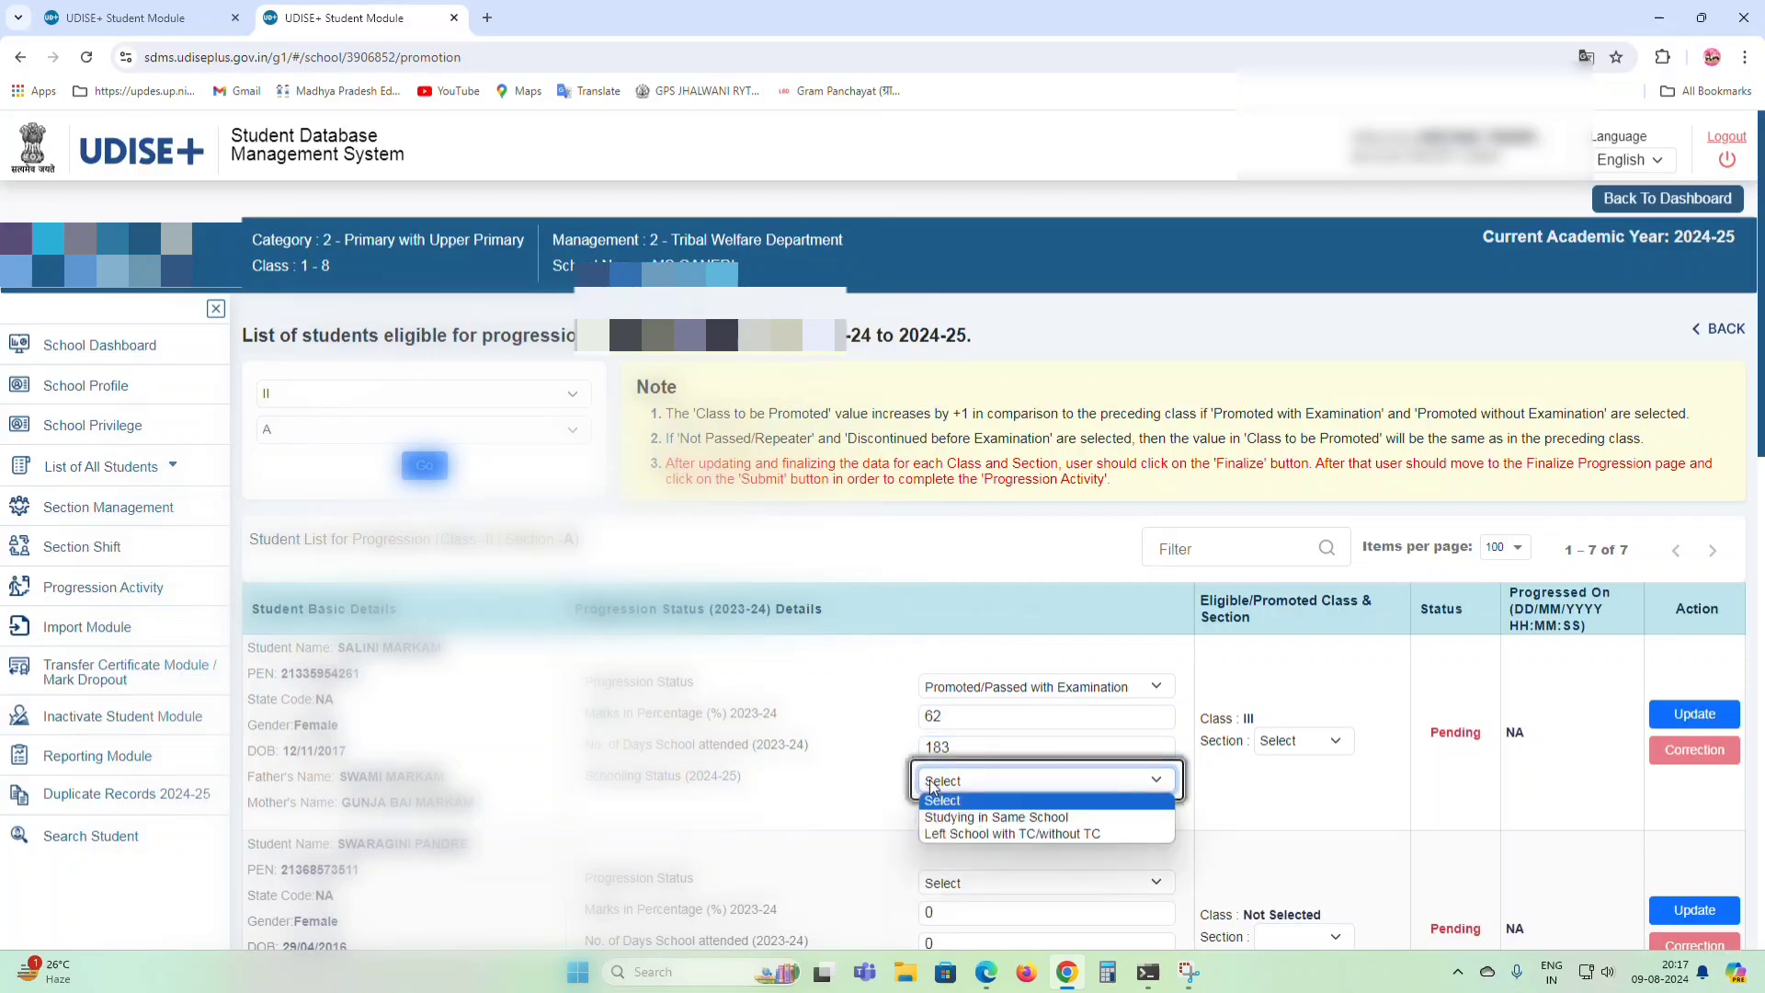
click(965, 820)
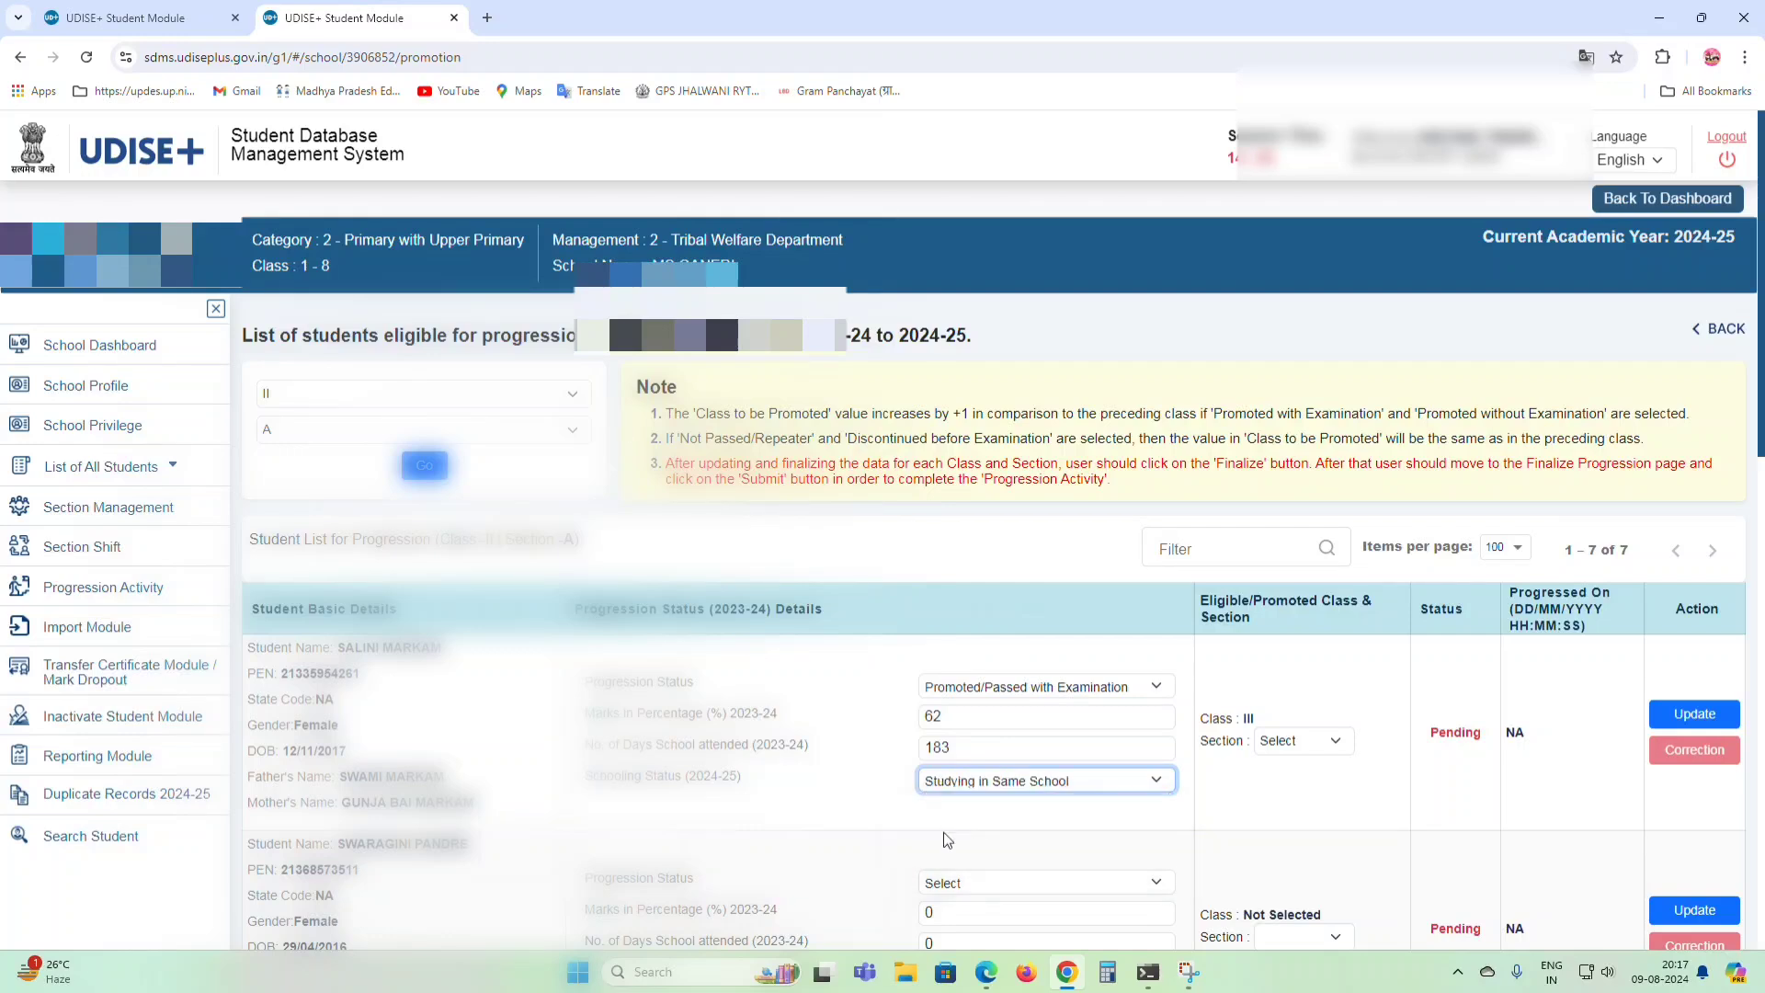
click(1291, 744)
click(1279, 781)
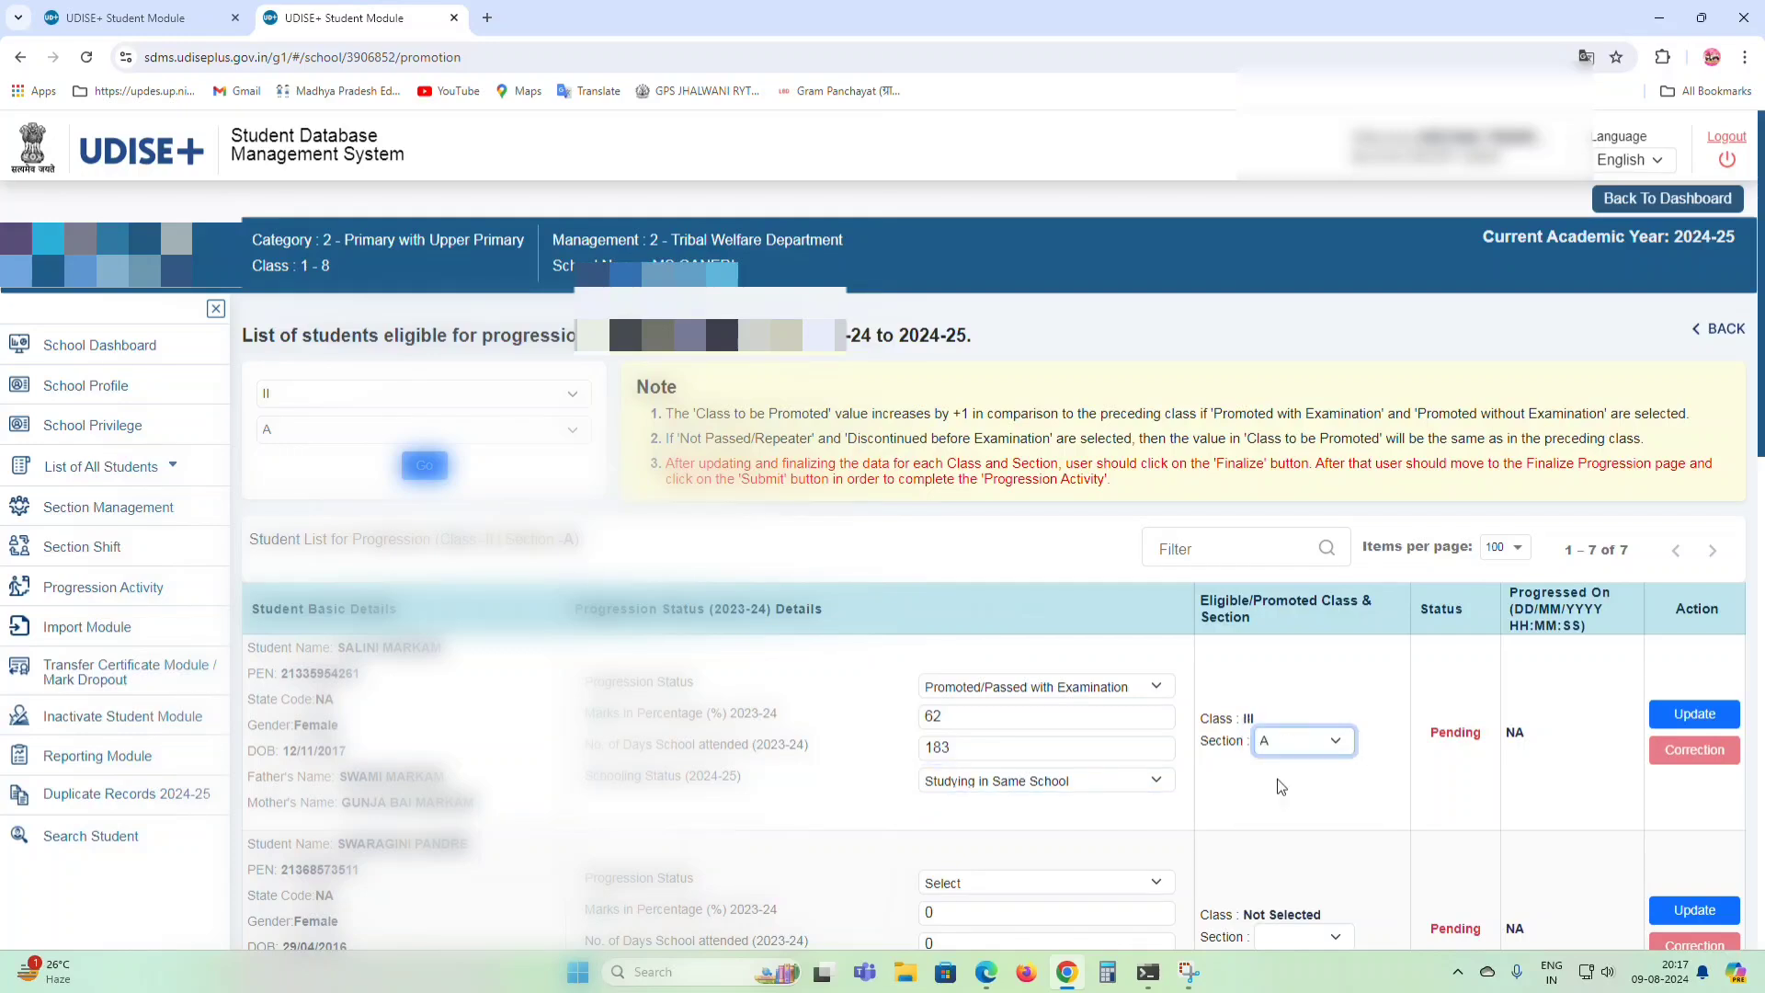
double_click(1247, 721)
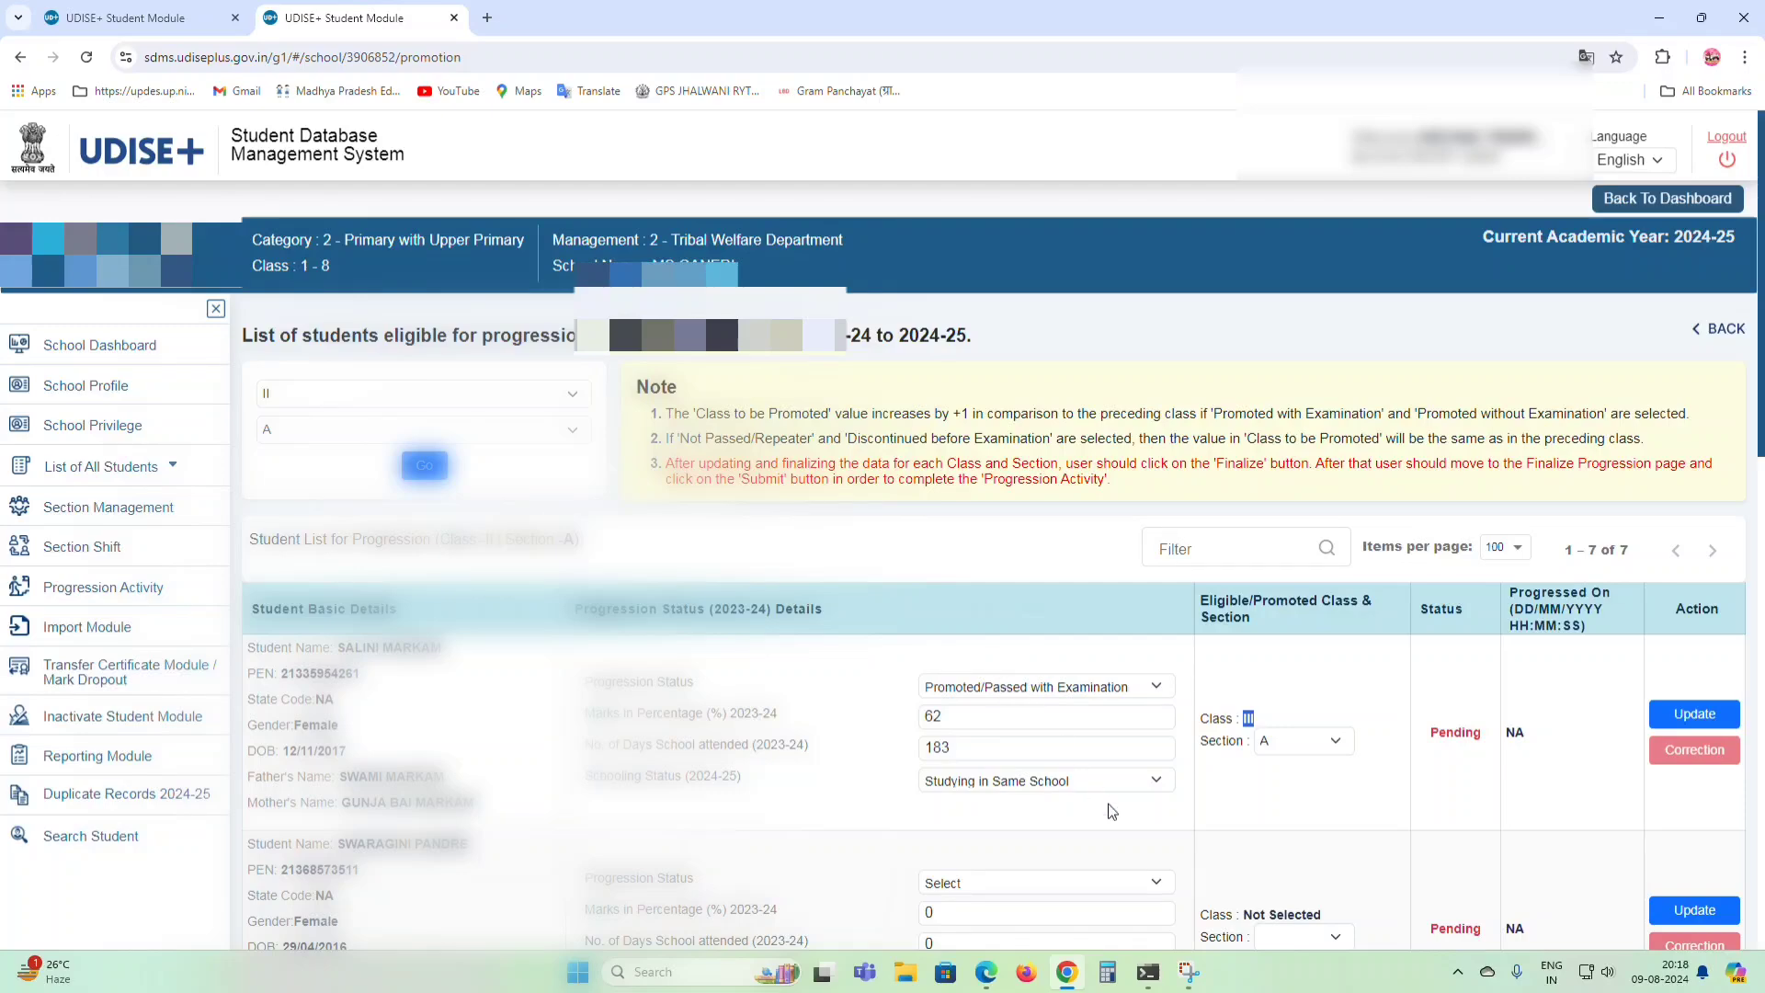
Save the first student's progression details and acknowledge the success message.
click(1679, 717)
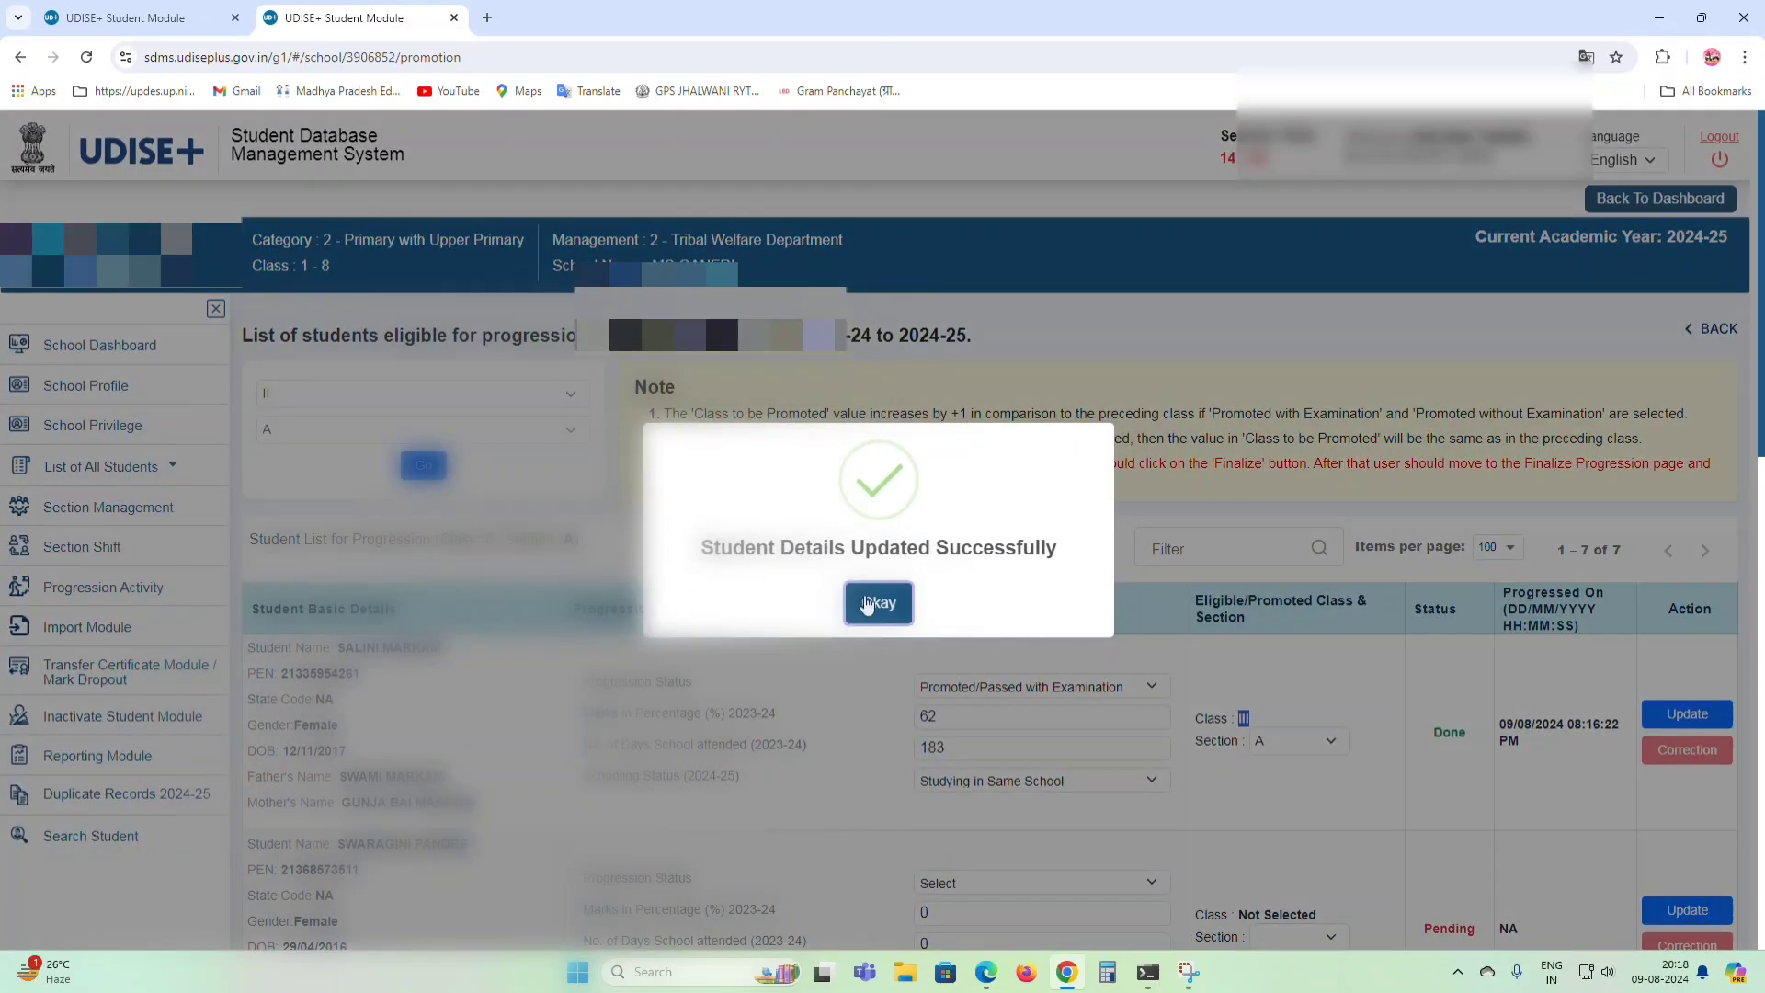
click(868, 603)
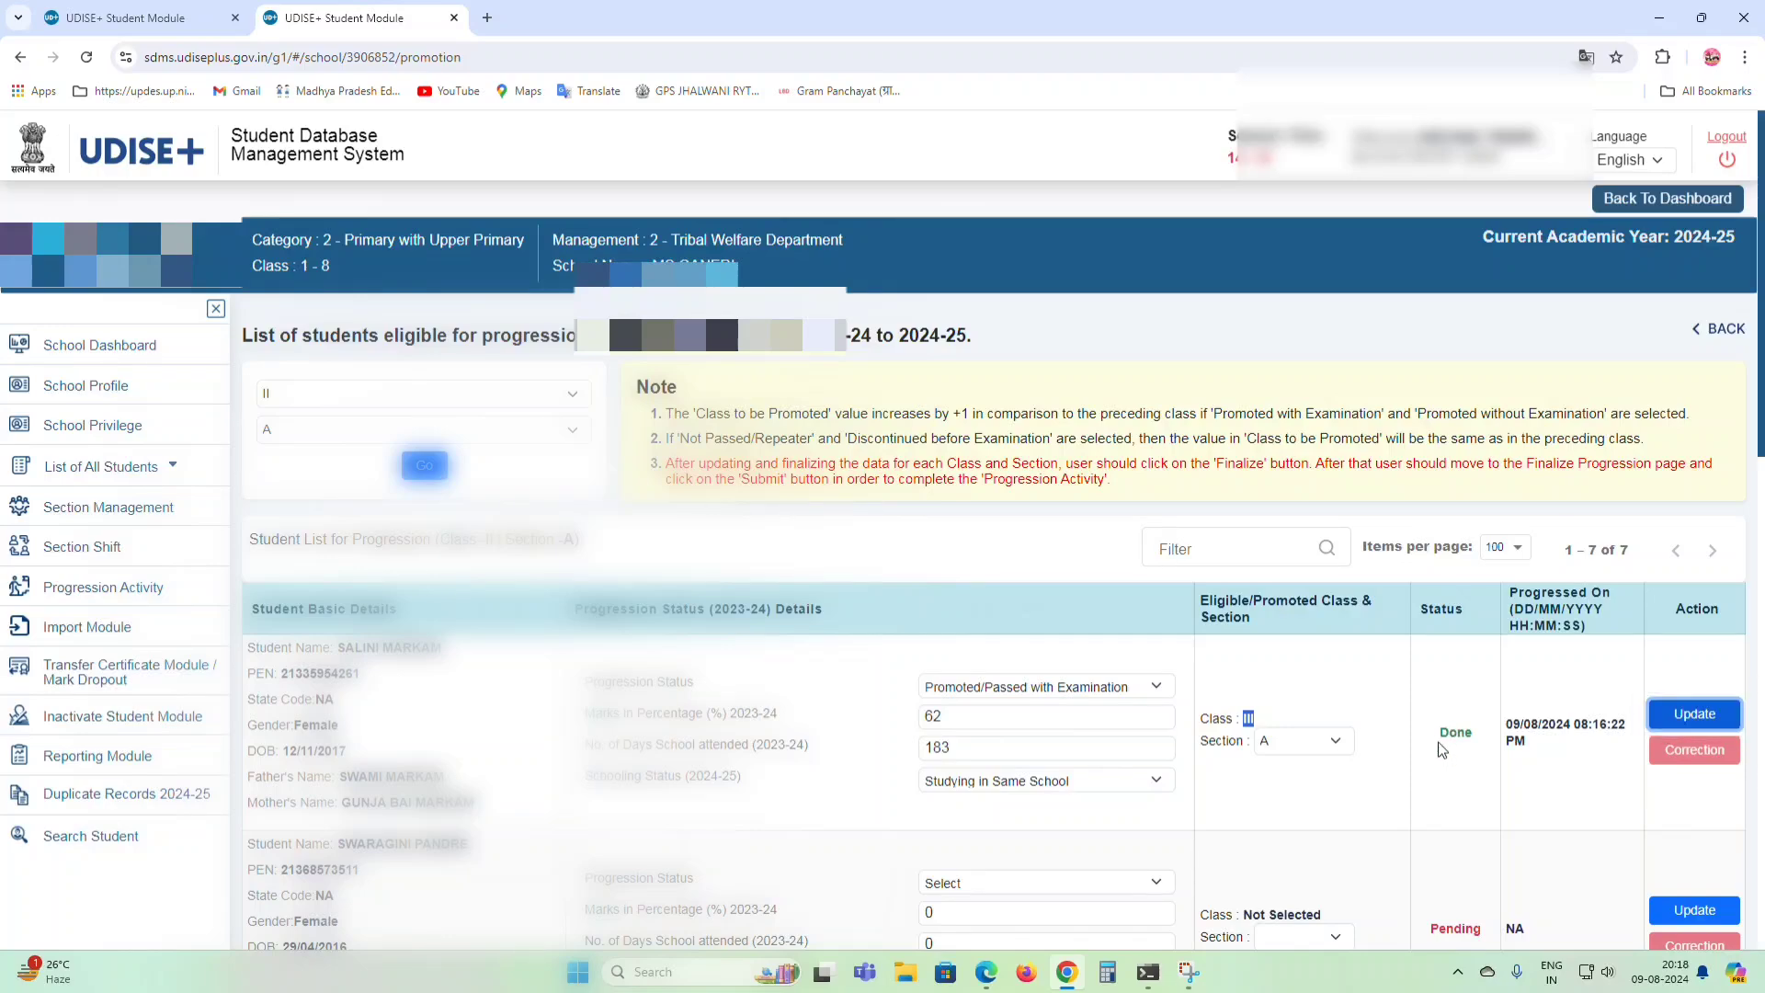
scroll(1442, 749, down, 4)
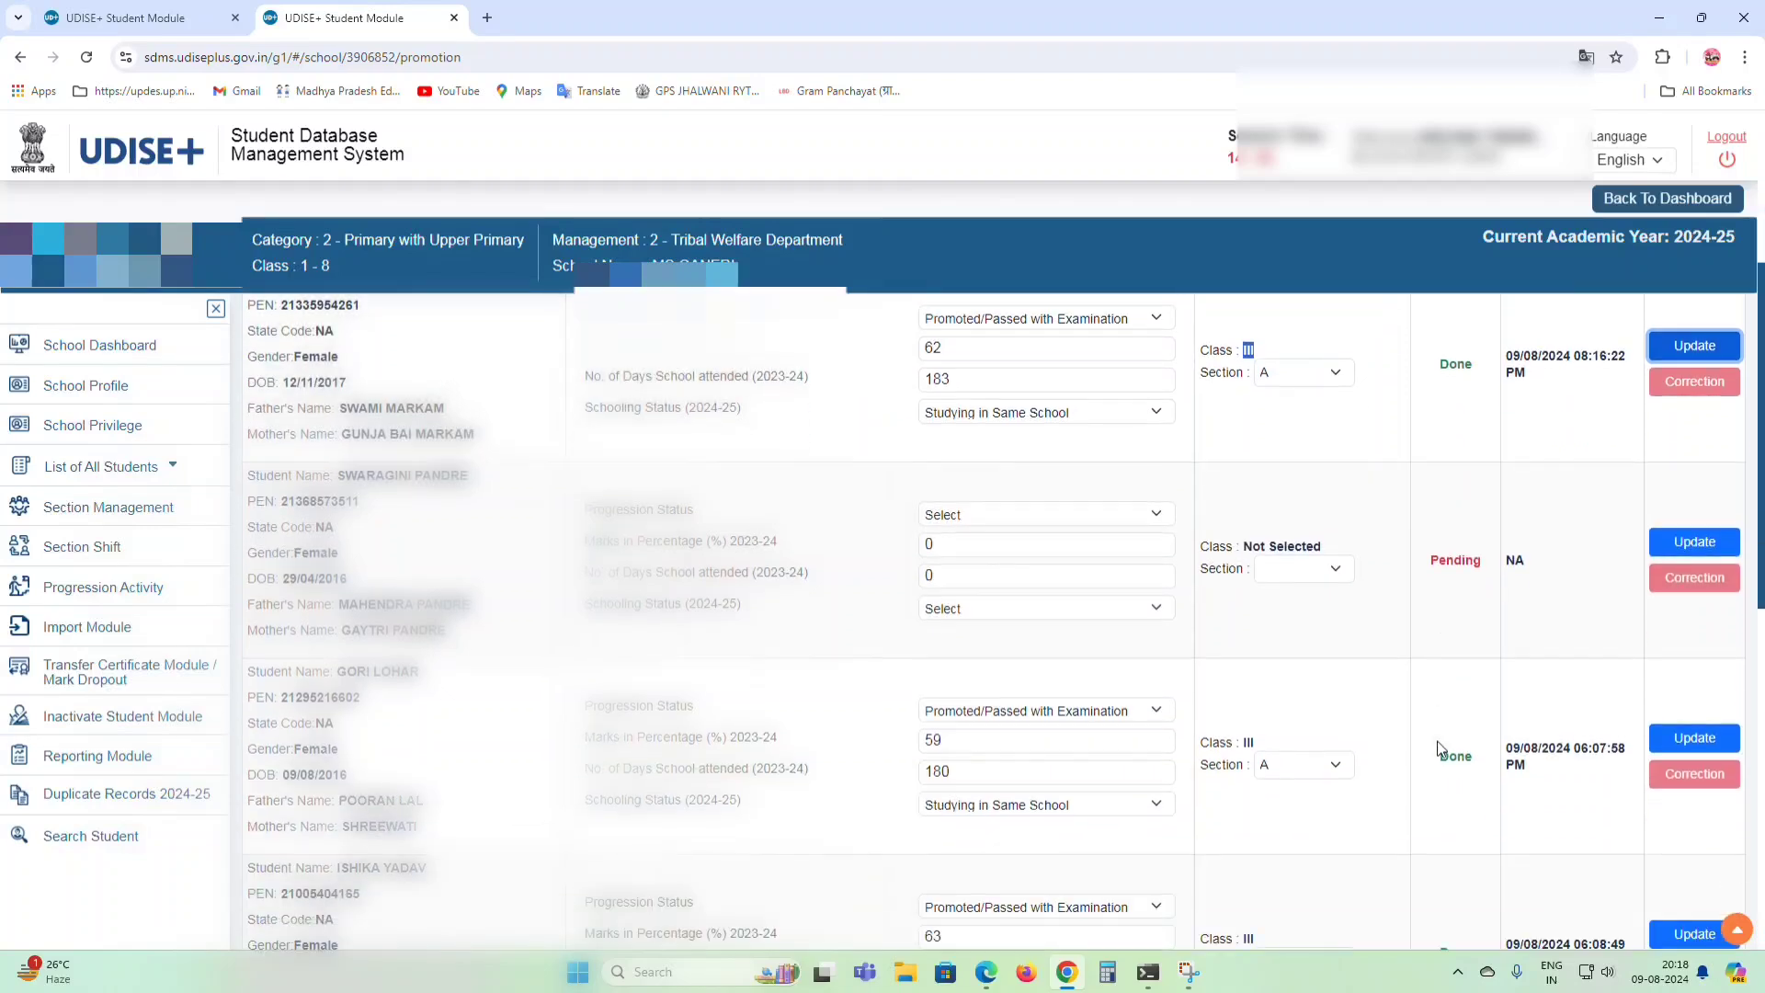
Mark the second student Promoted/Passed with Examination with 63% marks and 179 days.
click(980, 516)
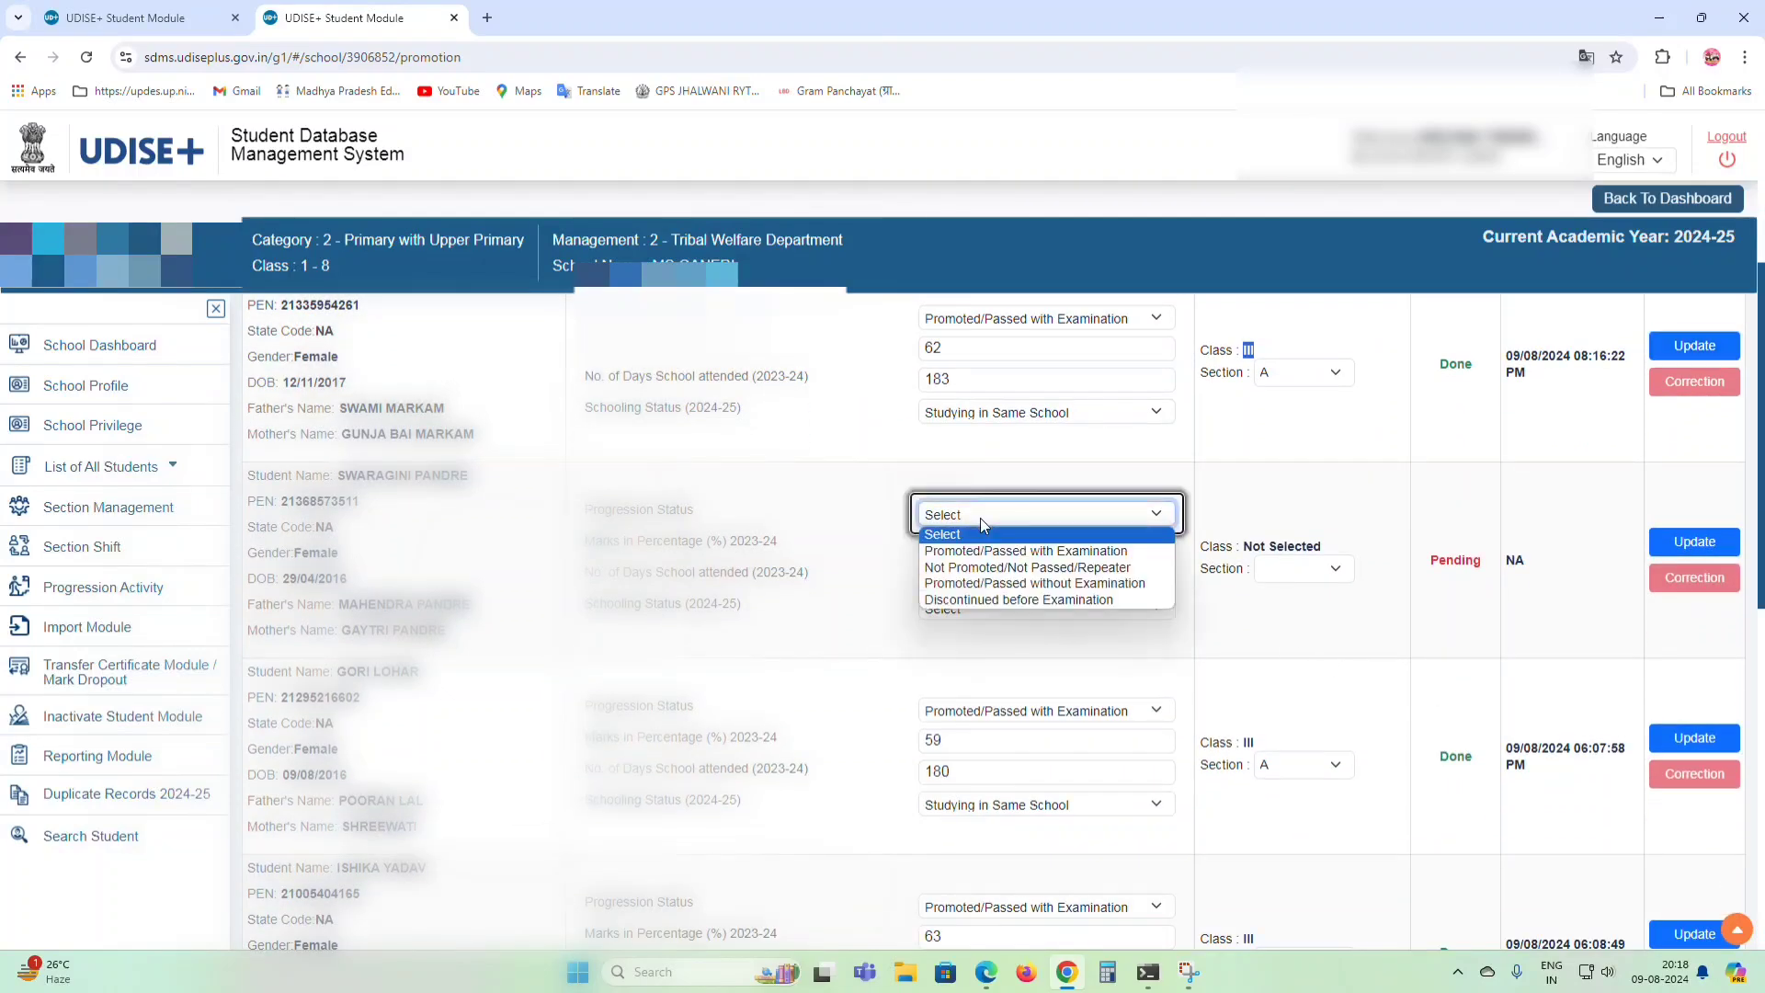
click(983, 549)
click(983, 551)
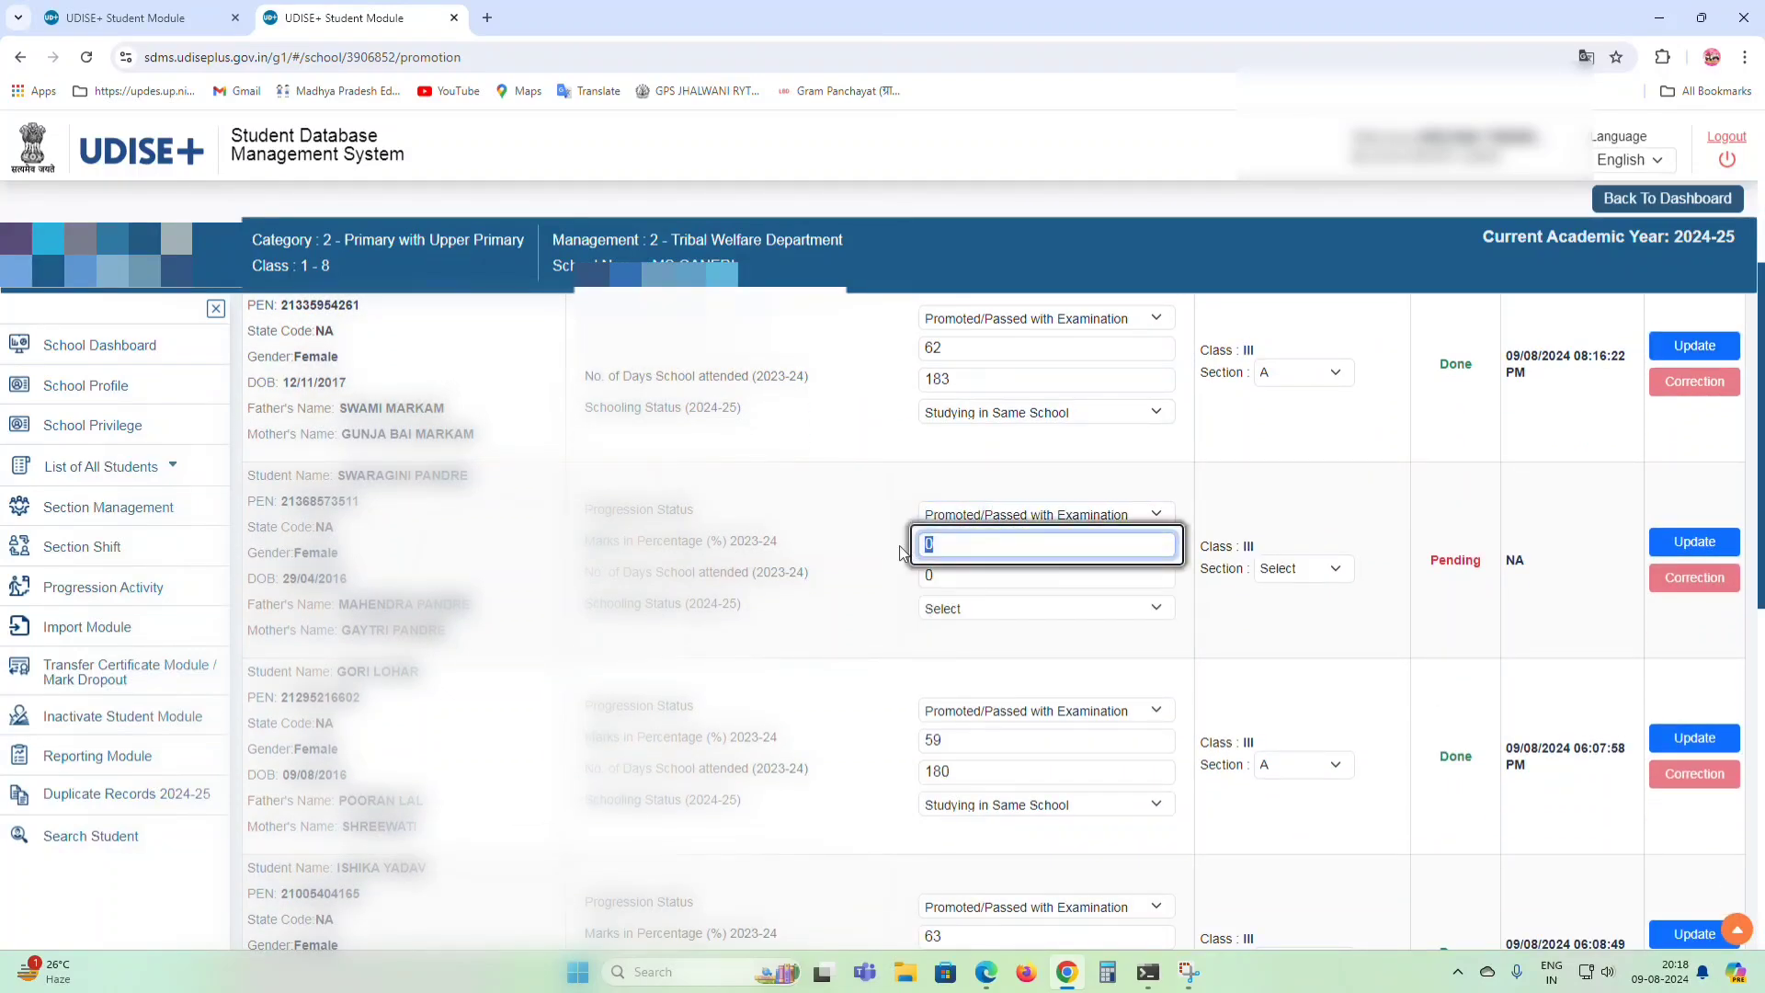
key(BackSpace)
text(63)
key(Tab)
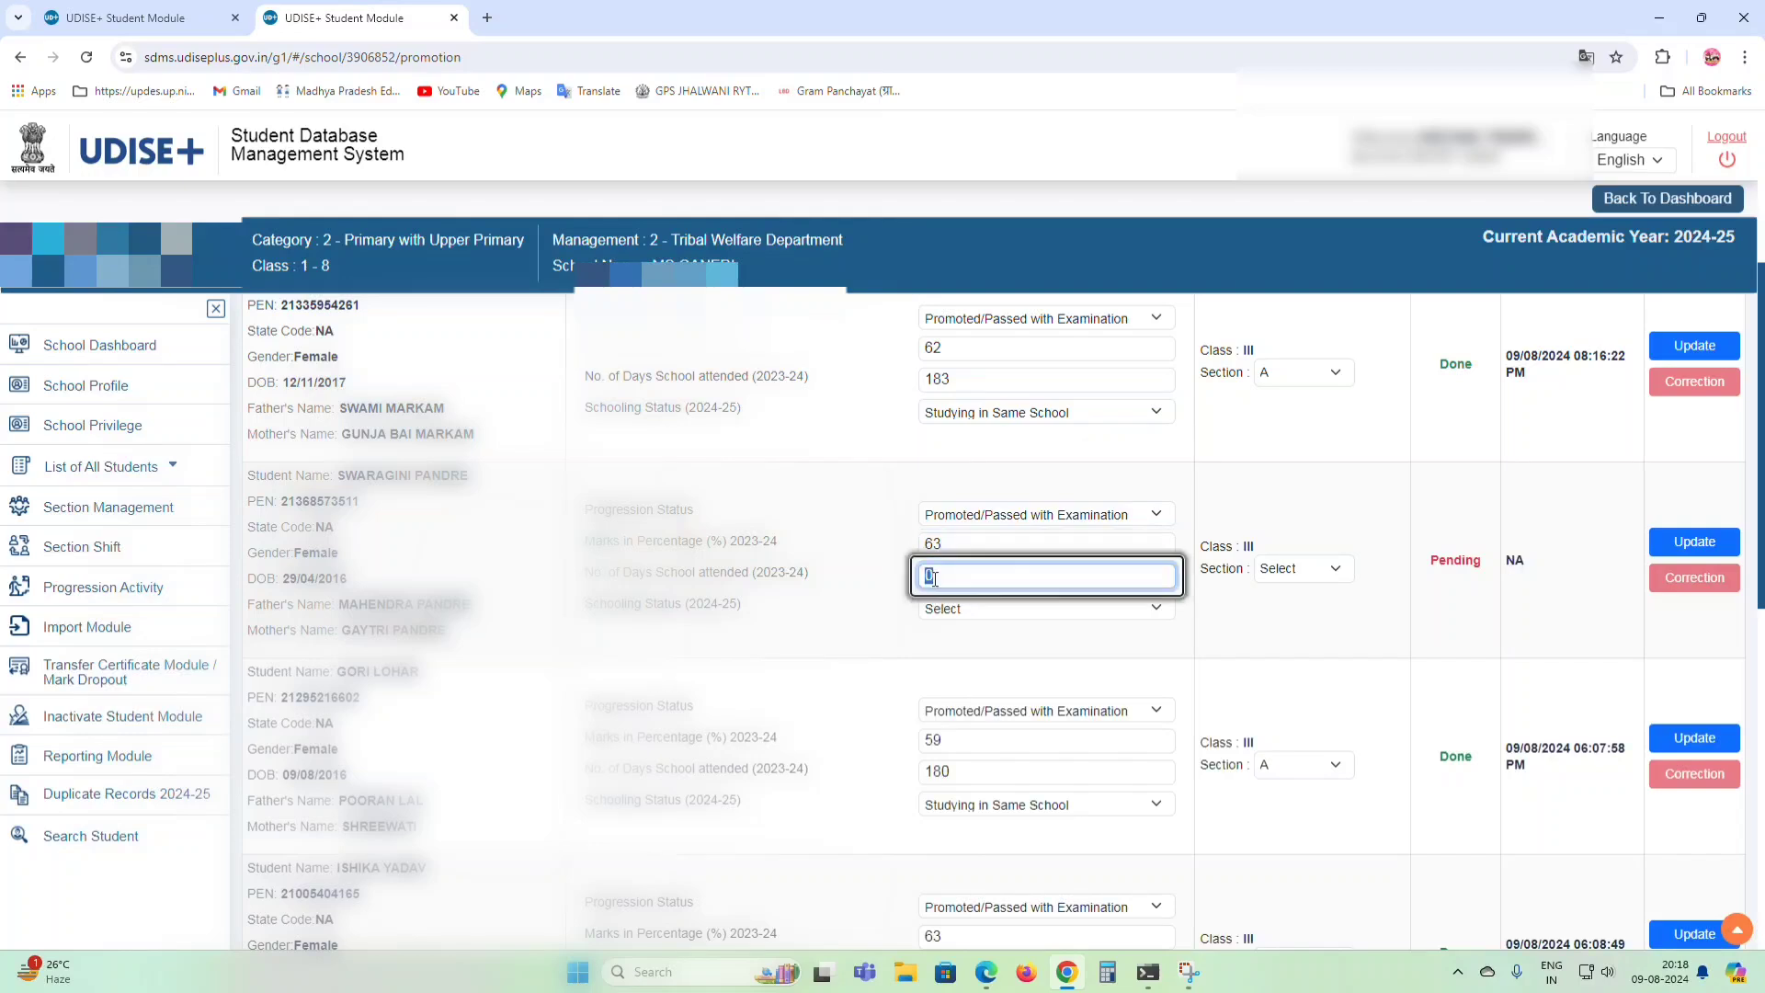
text(17)
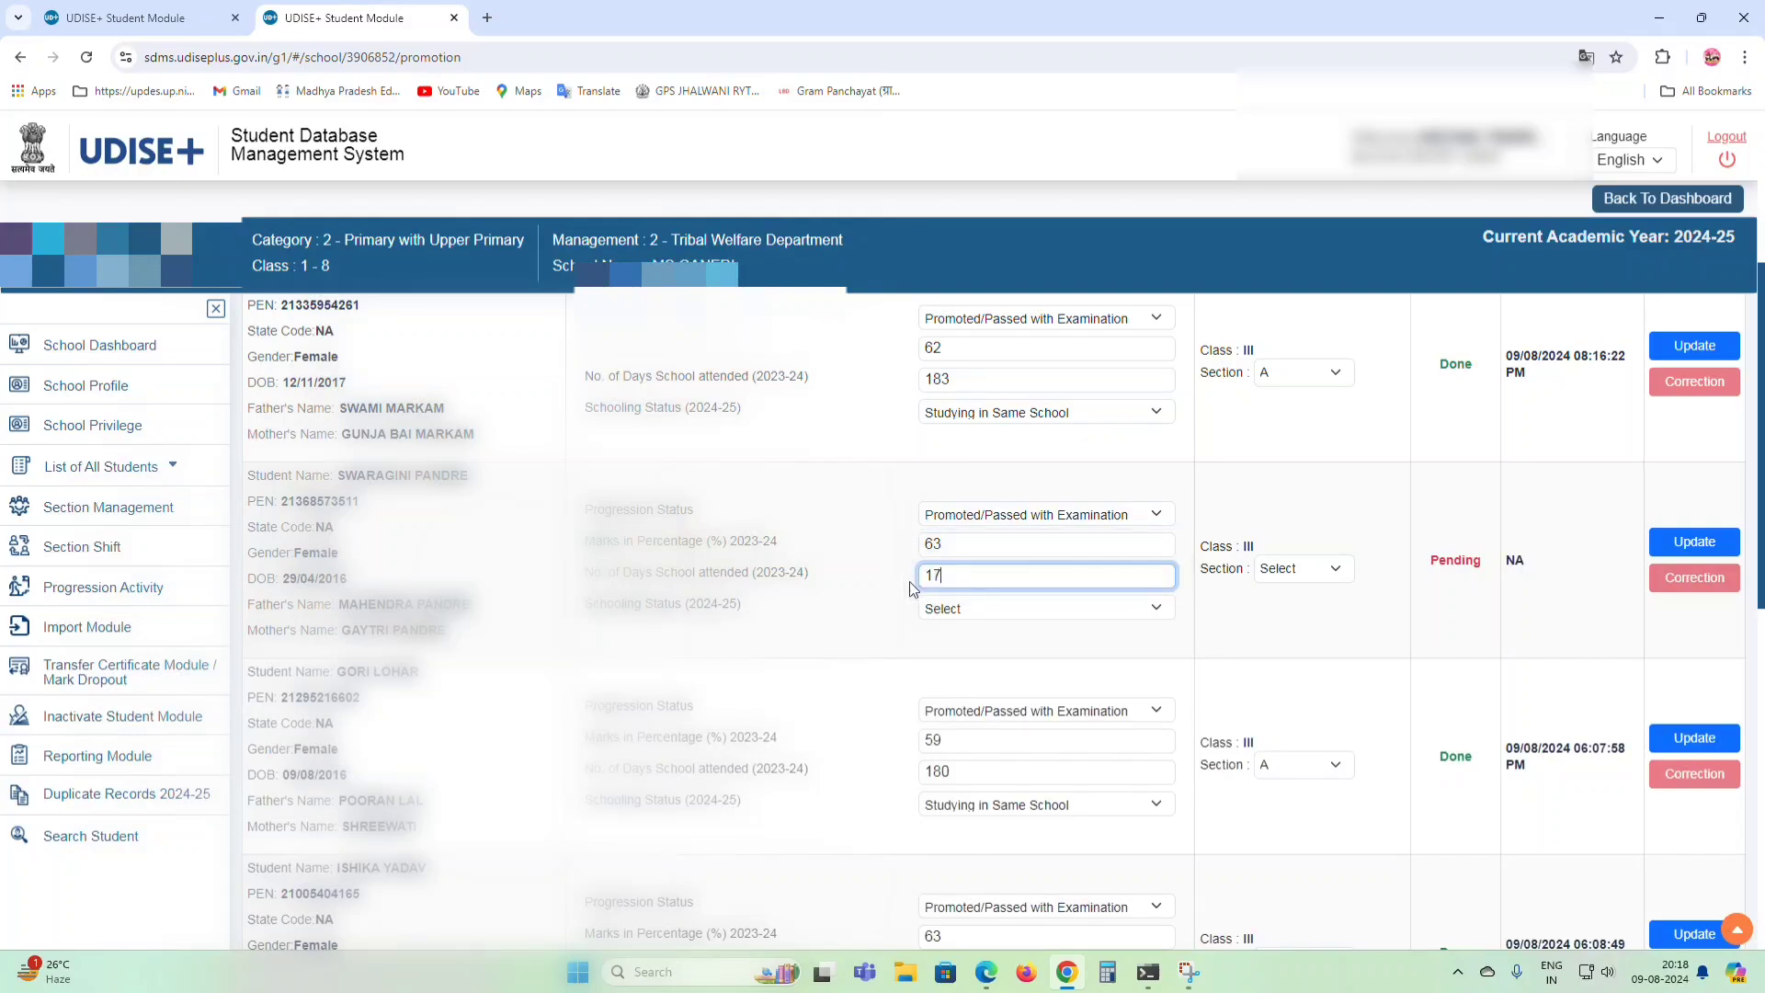
text(9)
Set the second student to Studying in Same School, Section A, and save it.
click(929, 609)
click(985, 639)
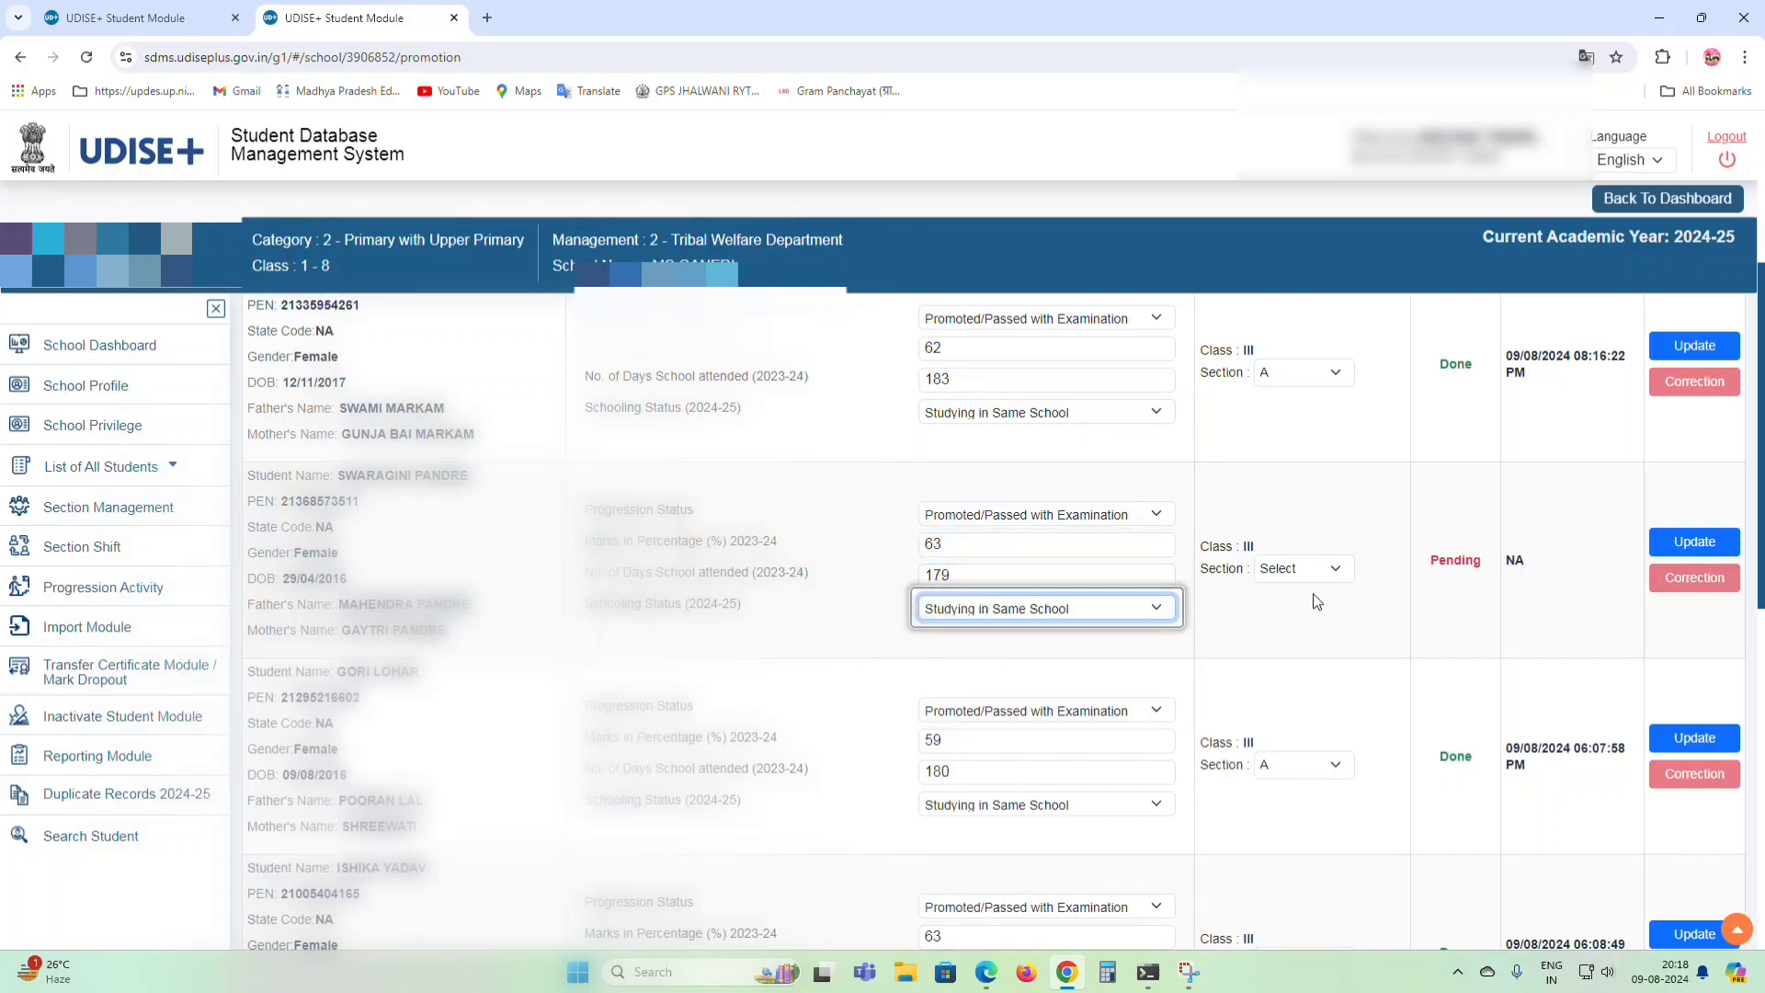
click(1304, 572)
click(1288, 615)
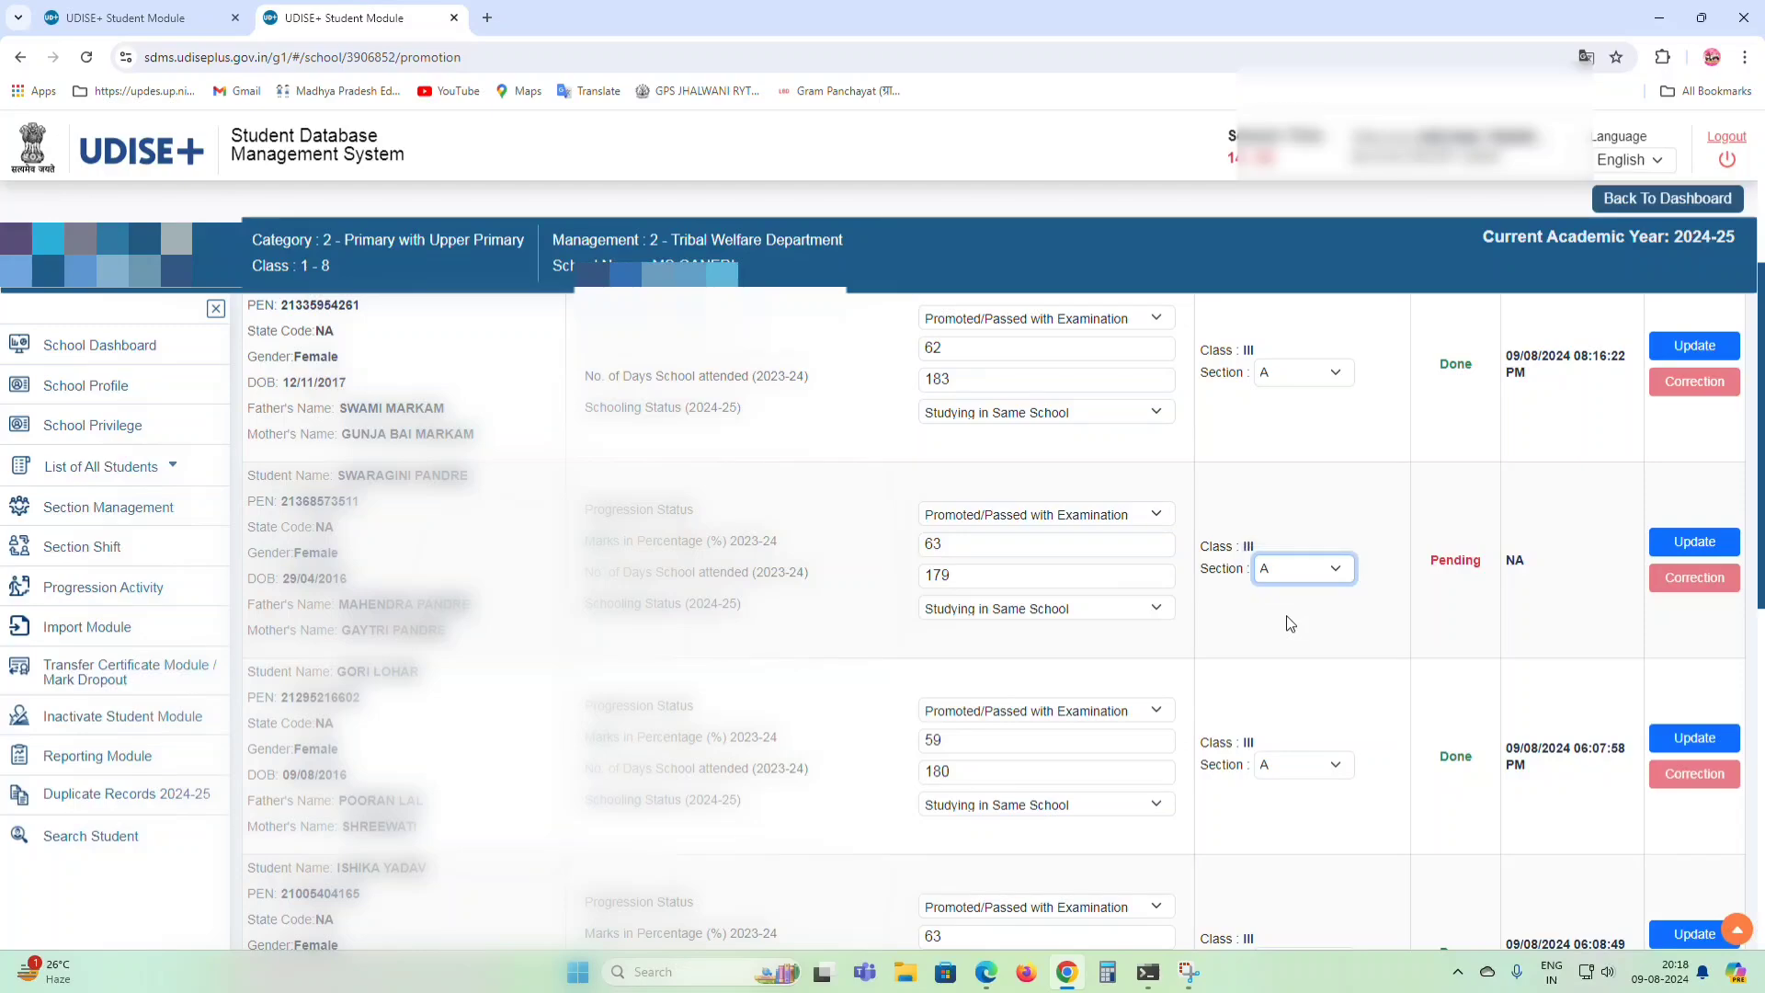
click(1694, 542)
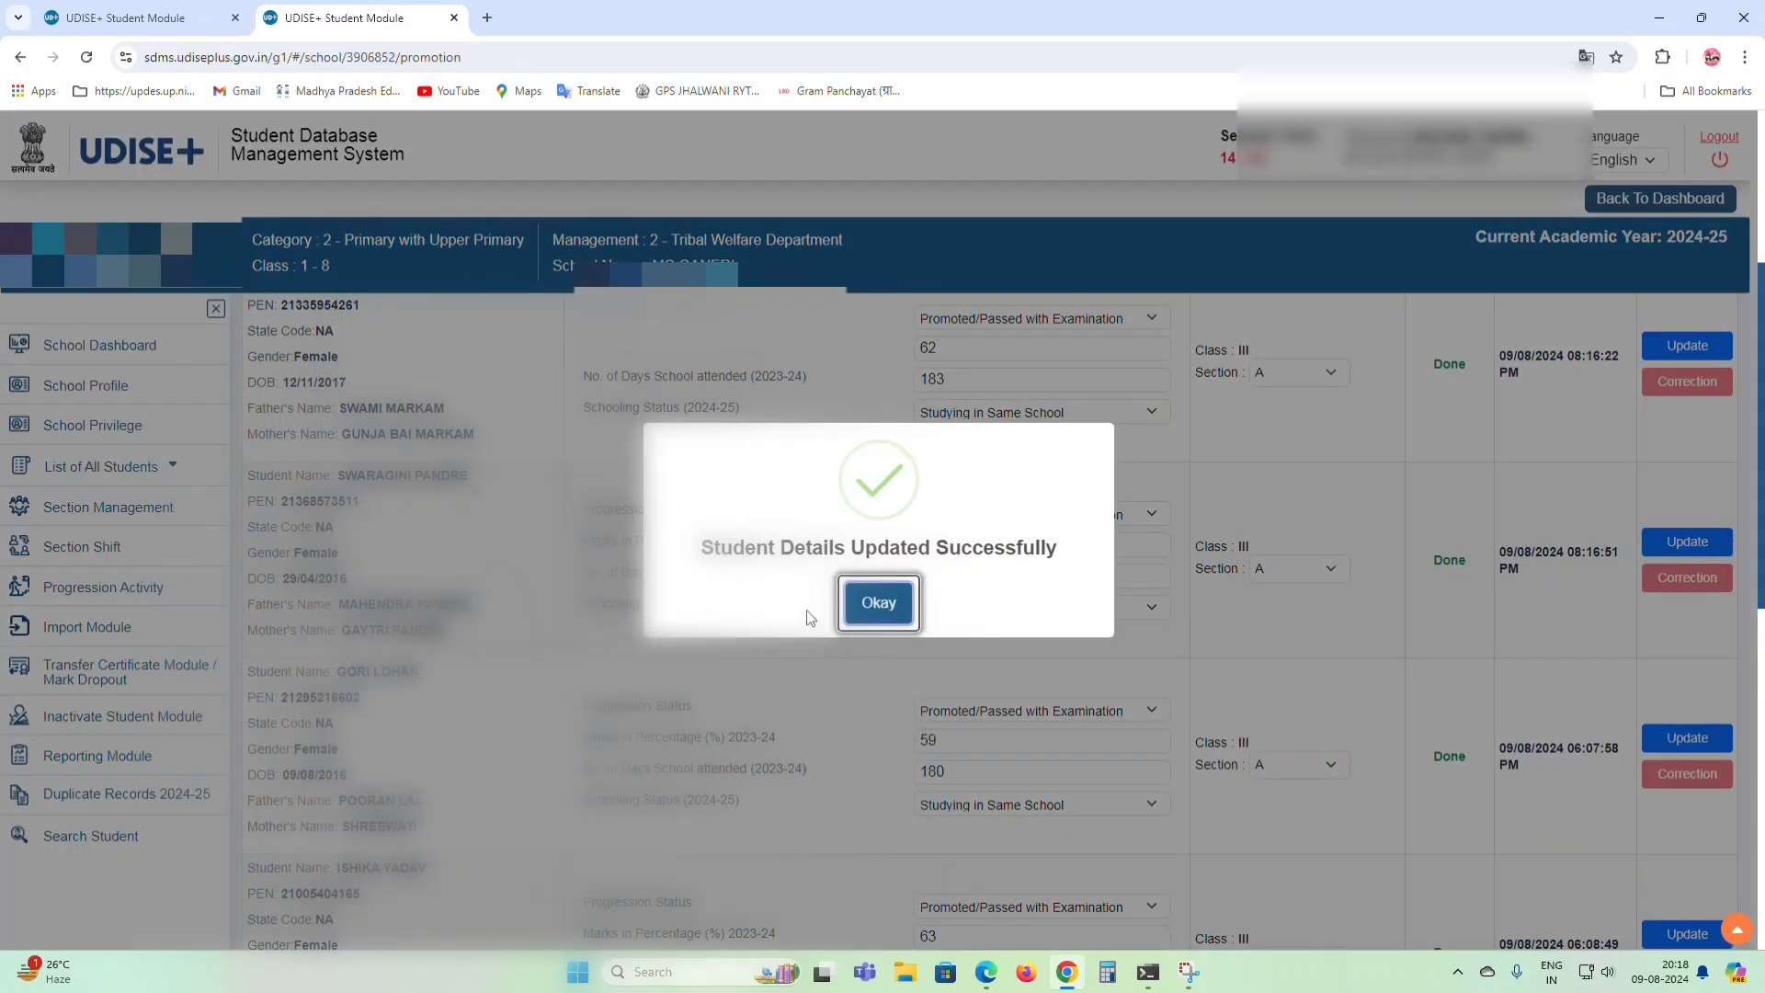
click(878, 603)
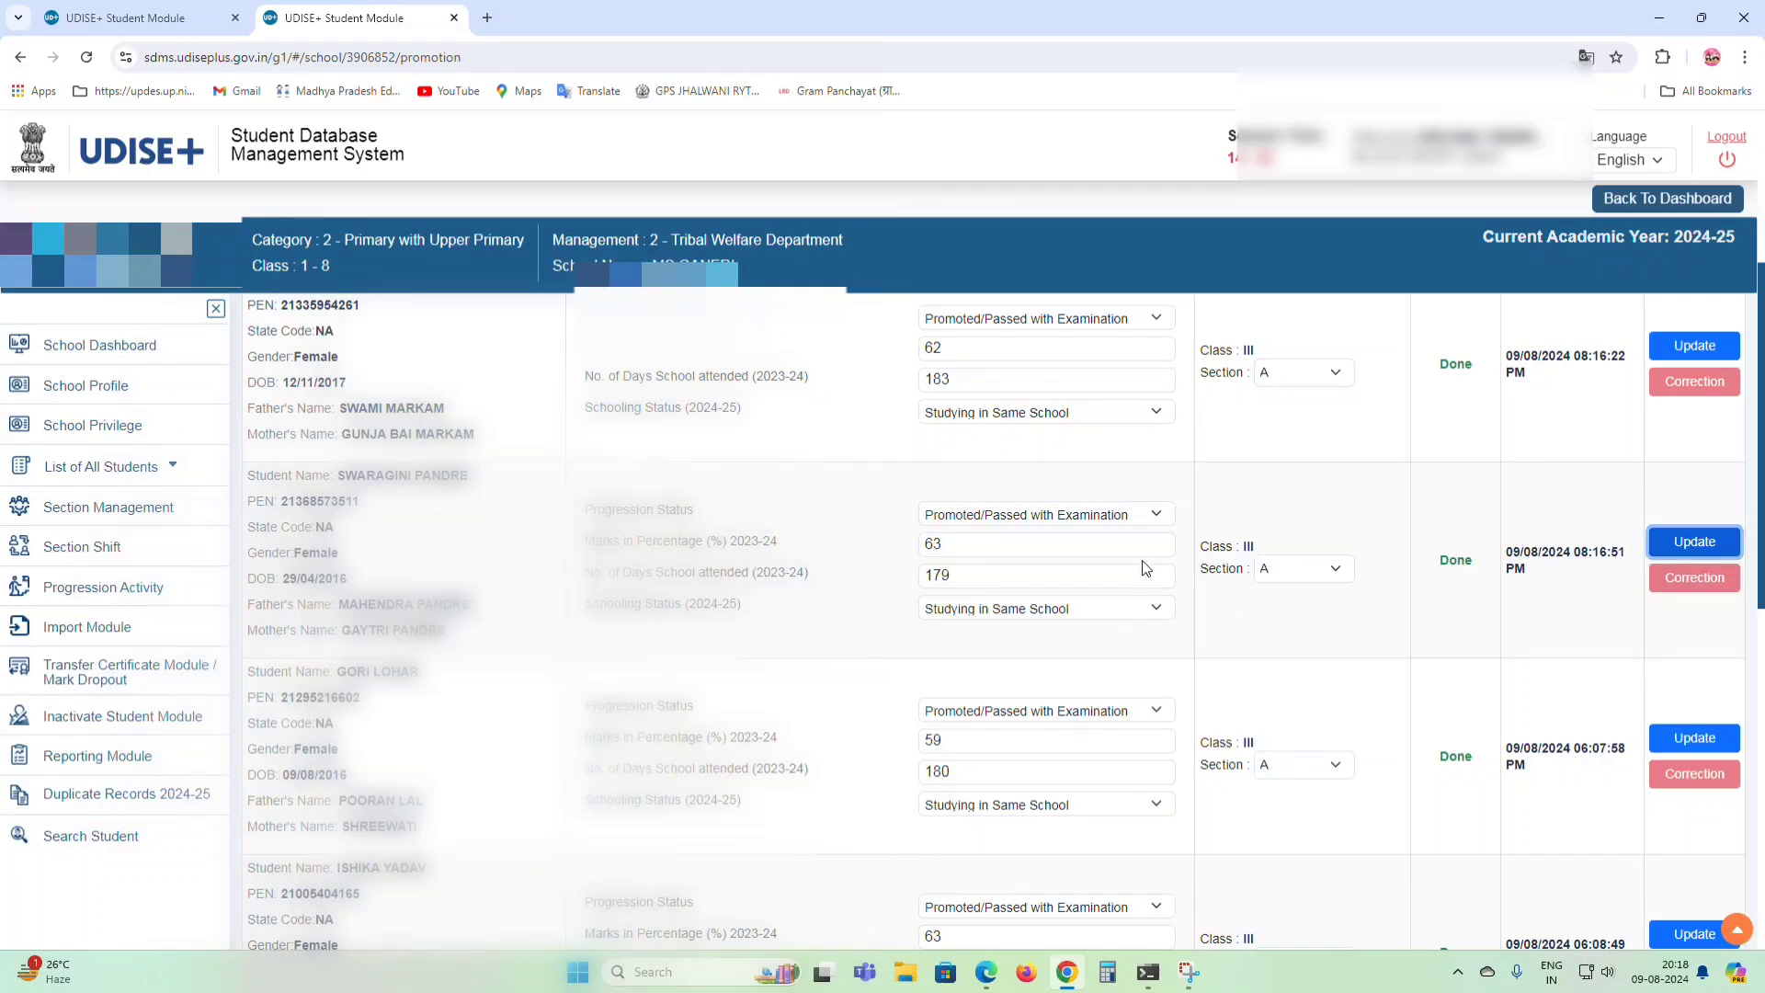
Finalize and confirm freezing the Class II Section A progression for all 7 students.
scroll(1140, 579, down, 10)
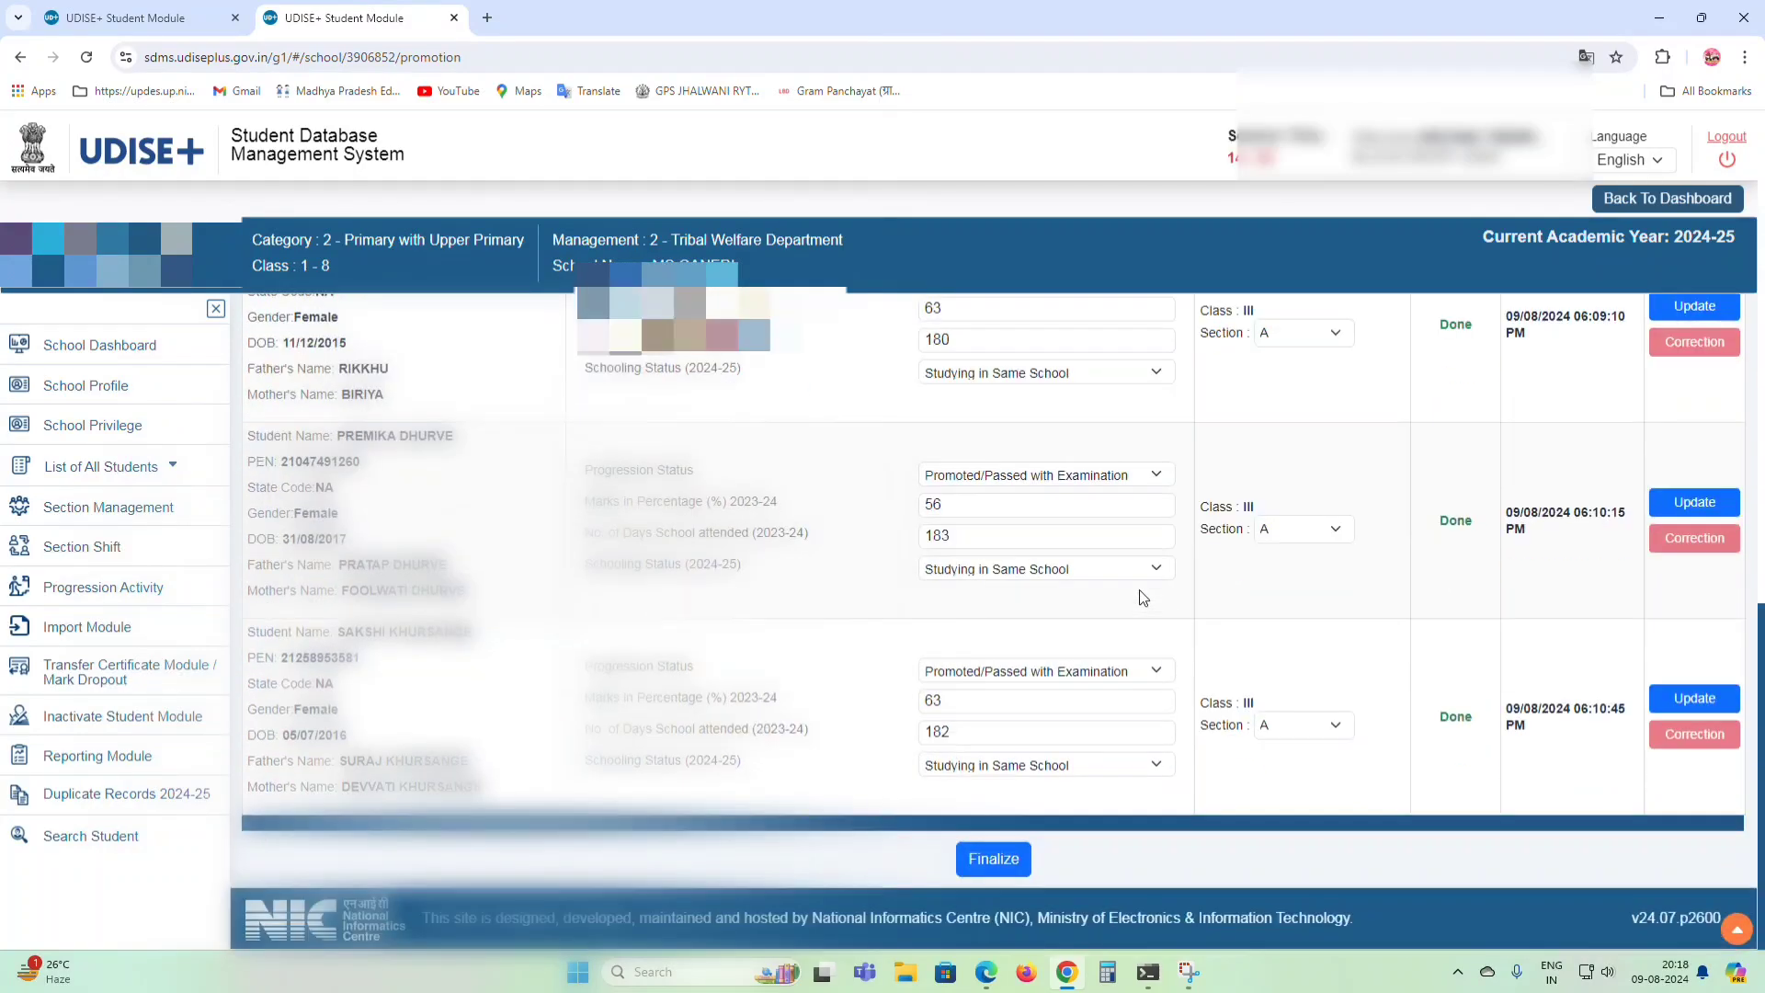
click(982, 864)
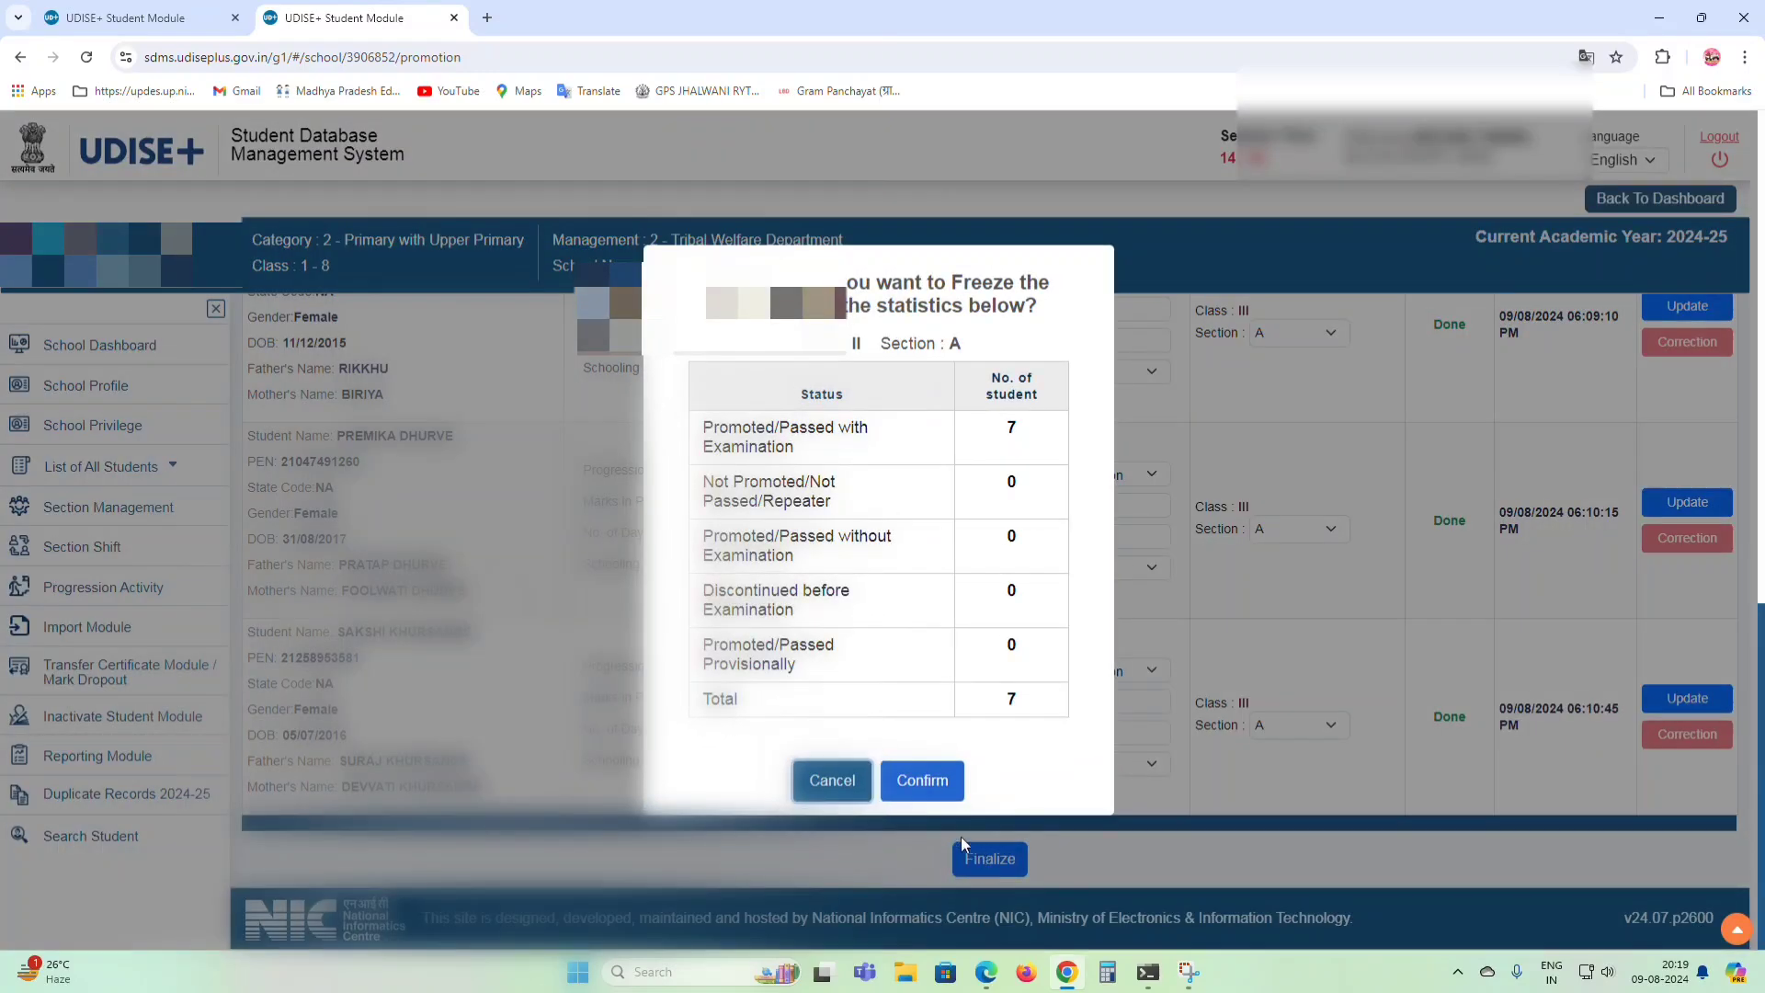
click(924, 782)
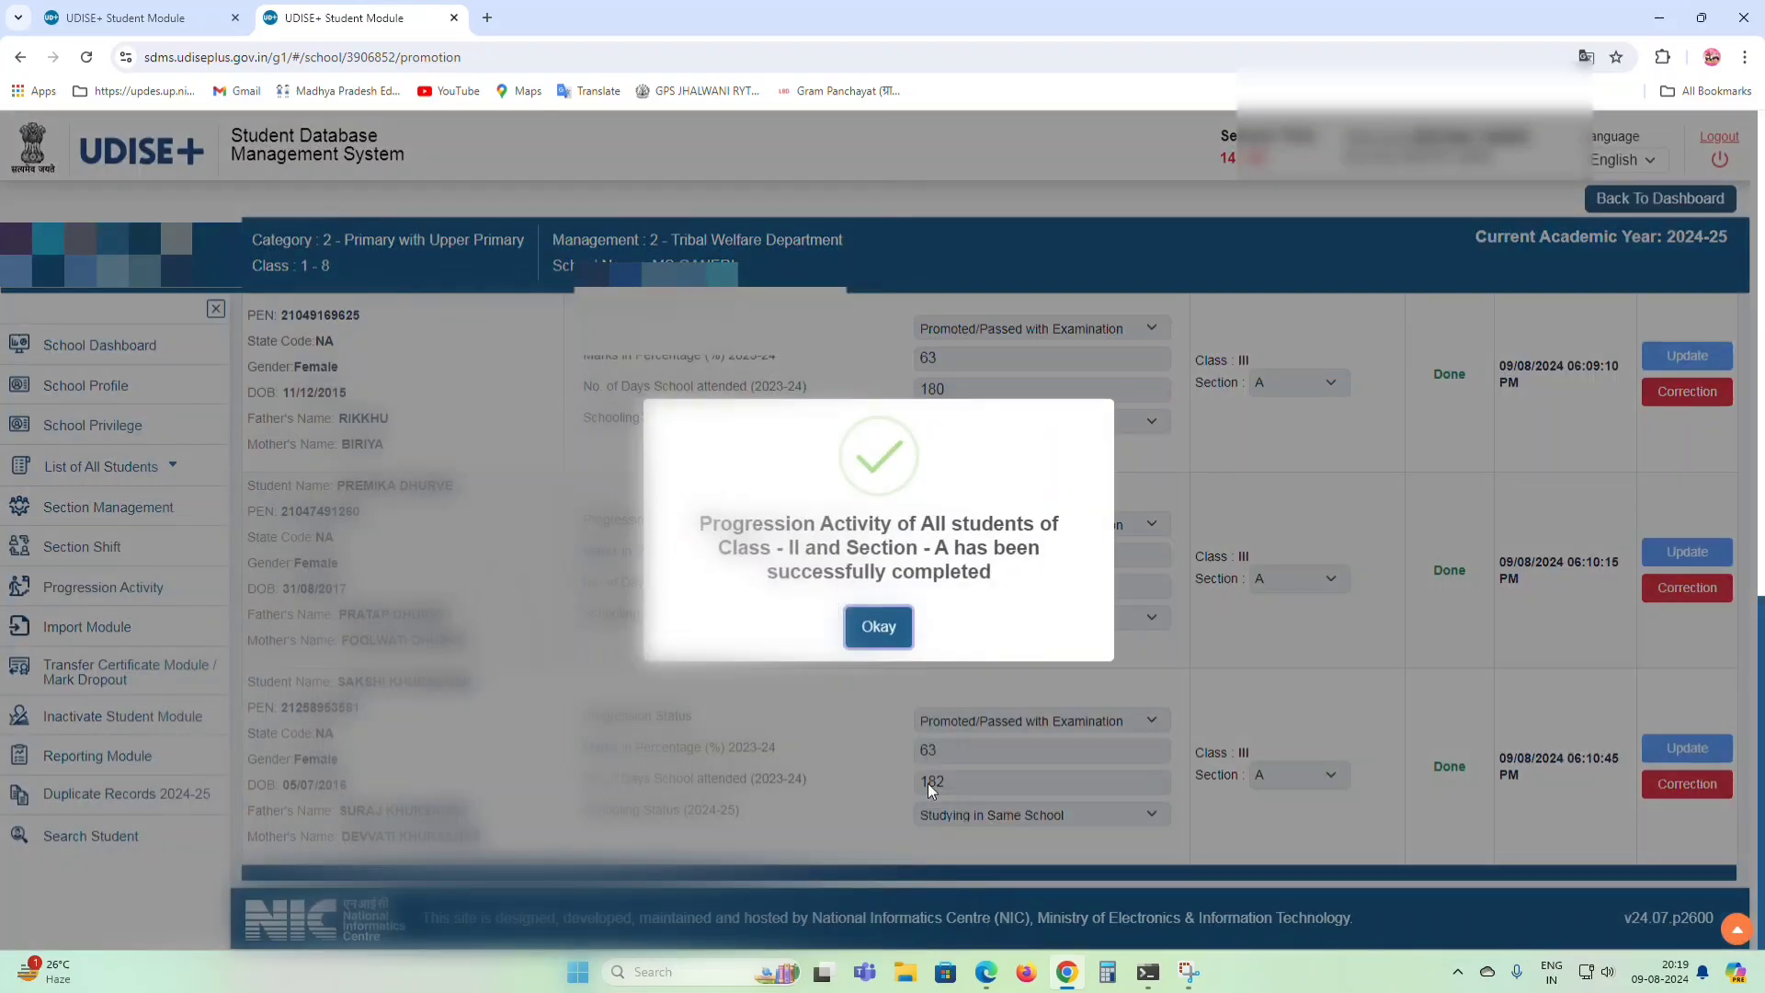
click(873, 631)
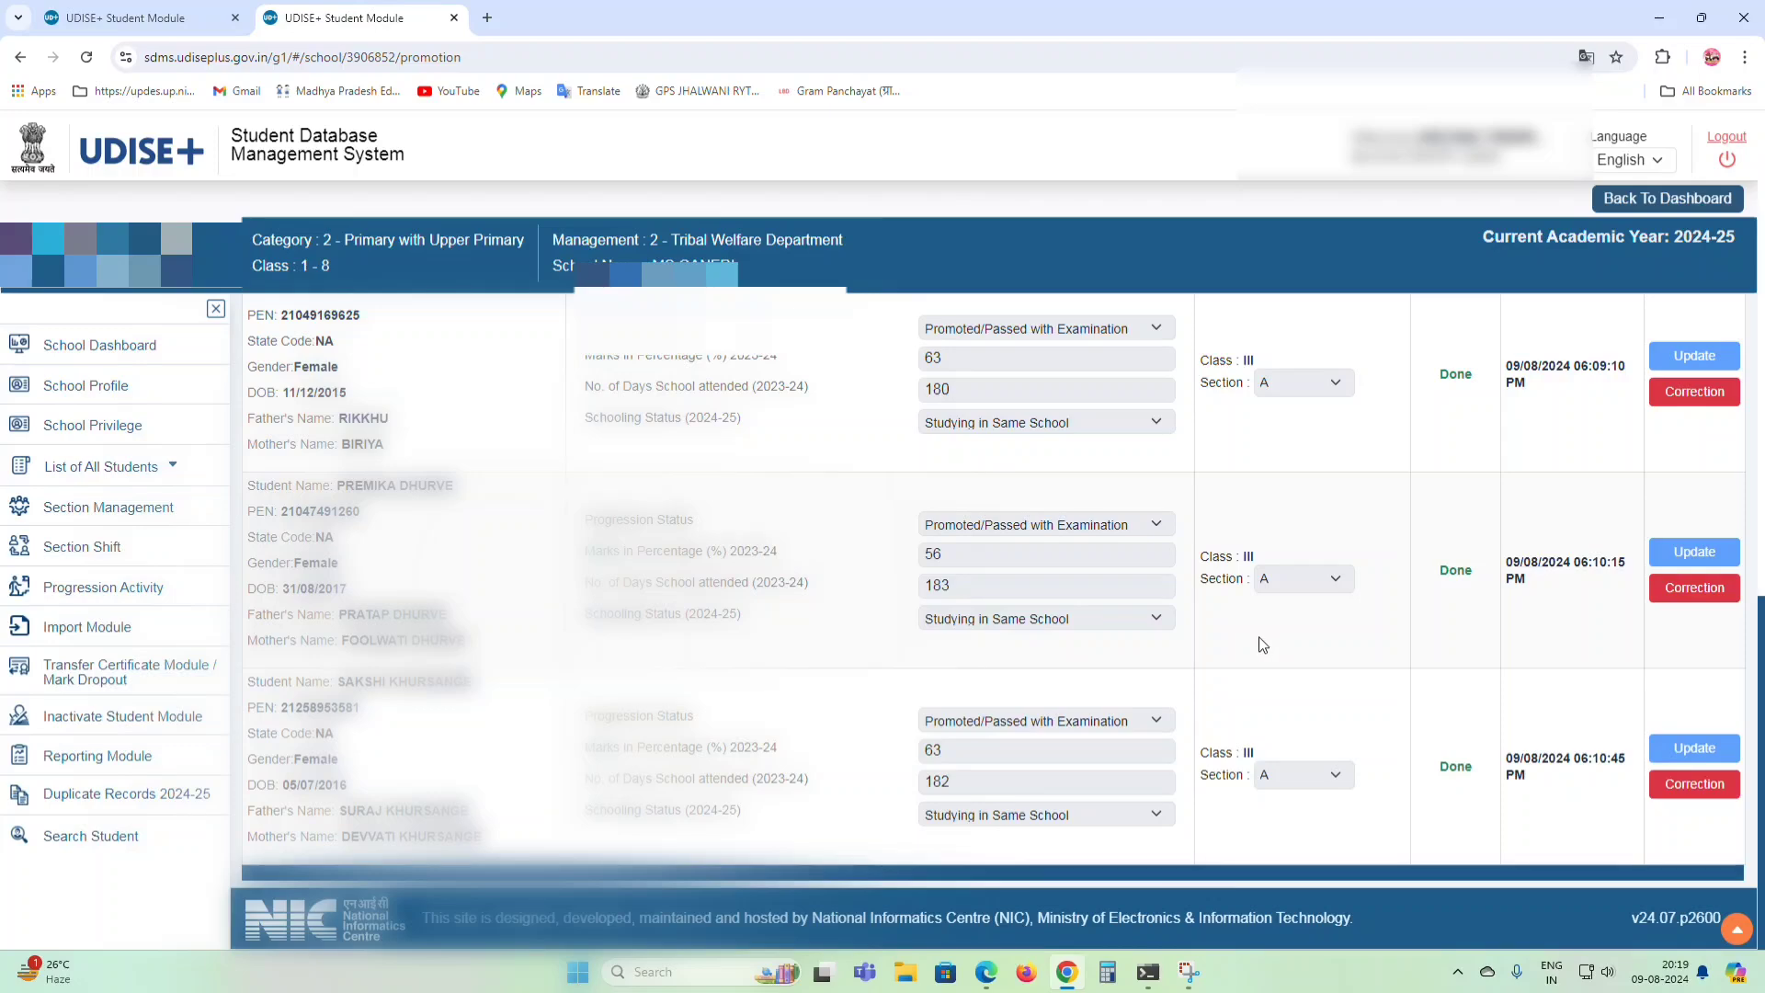
scroll(1259, 637, up, 3)
scroll(1259, 636, up, 5)
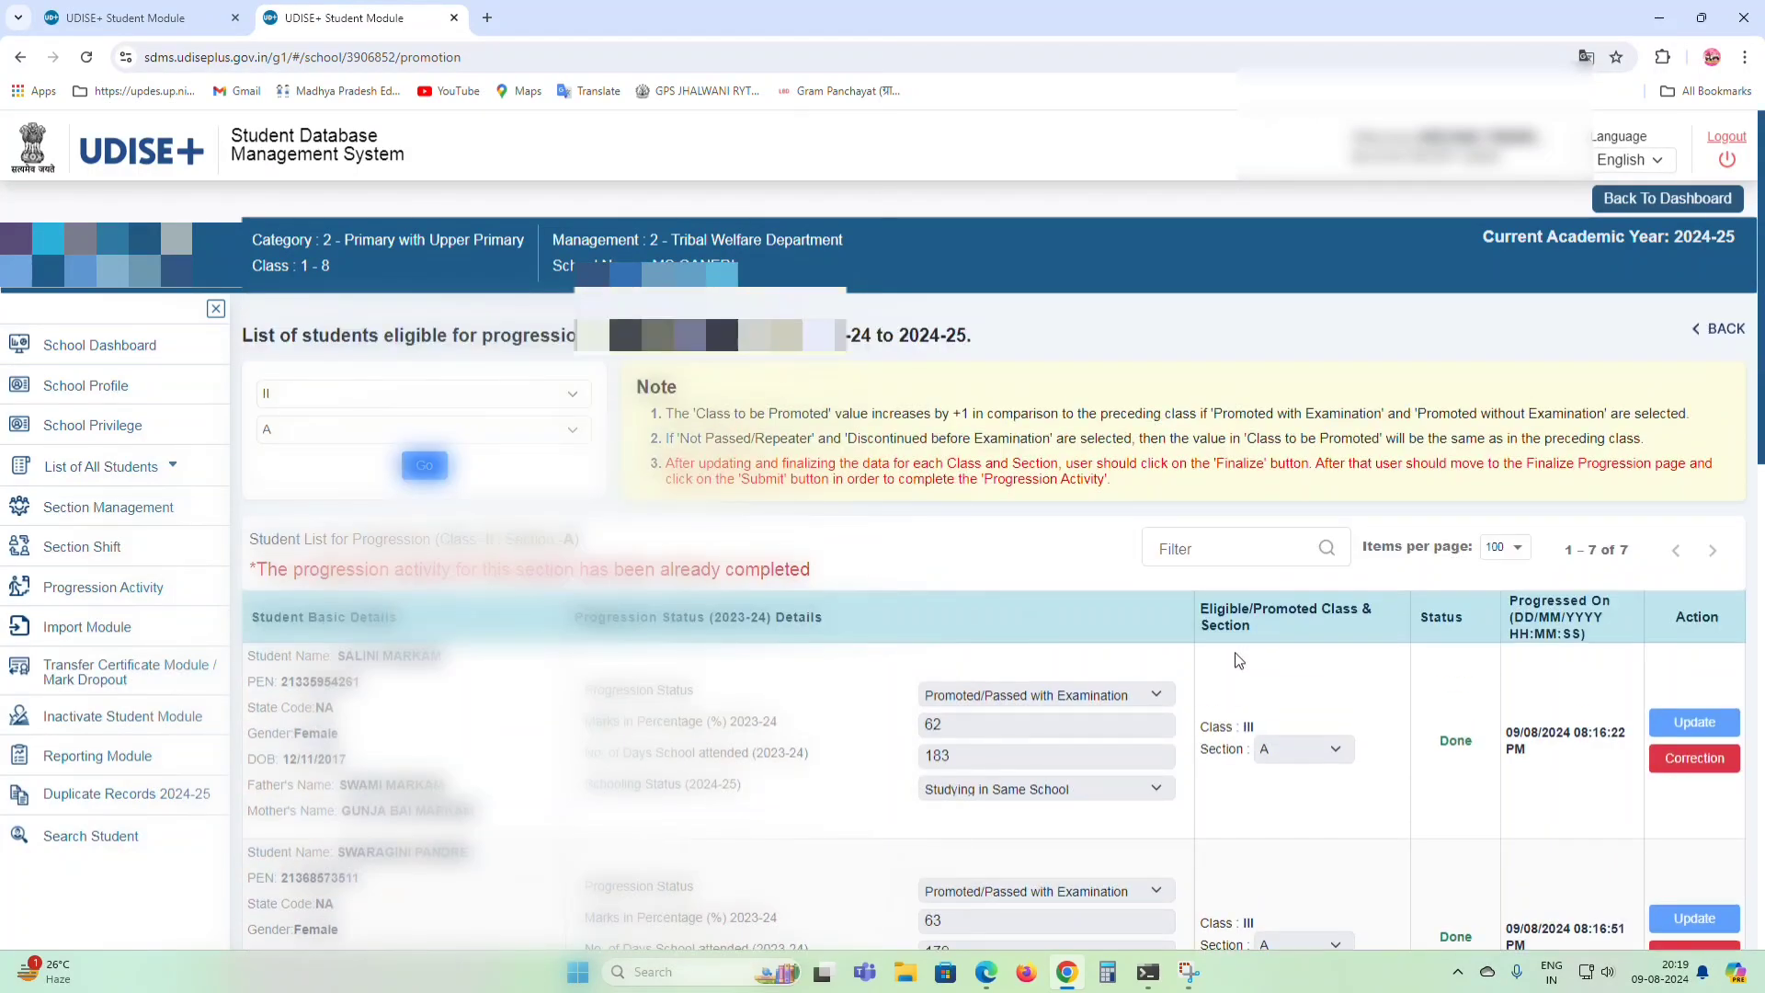
Open the Class III Section A student list and edit the first student's general details.
click(55, 352)
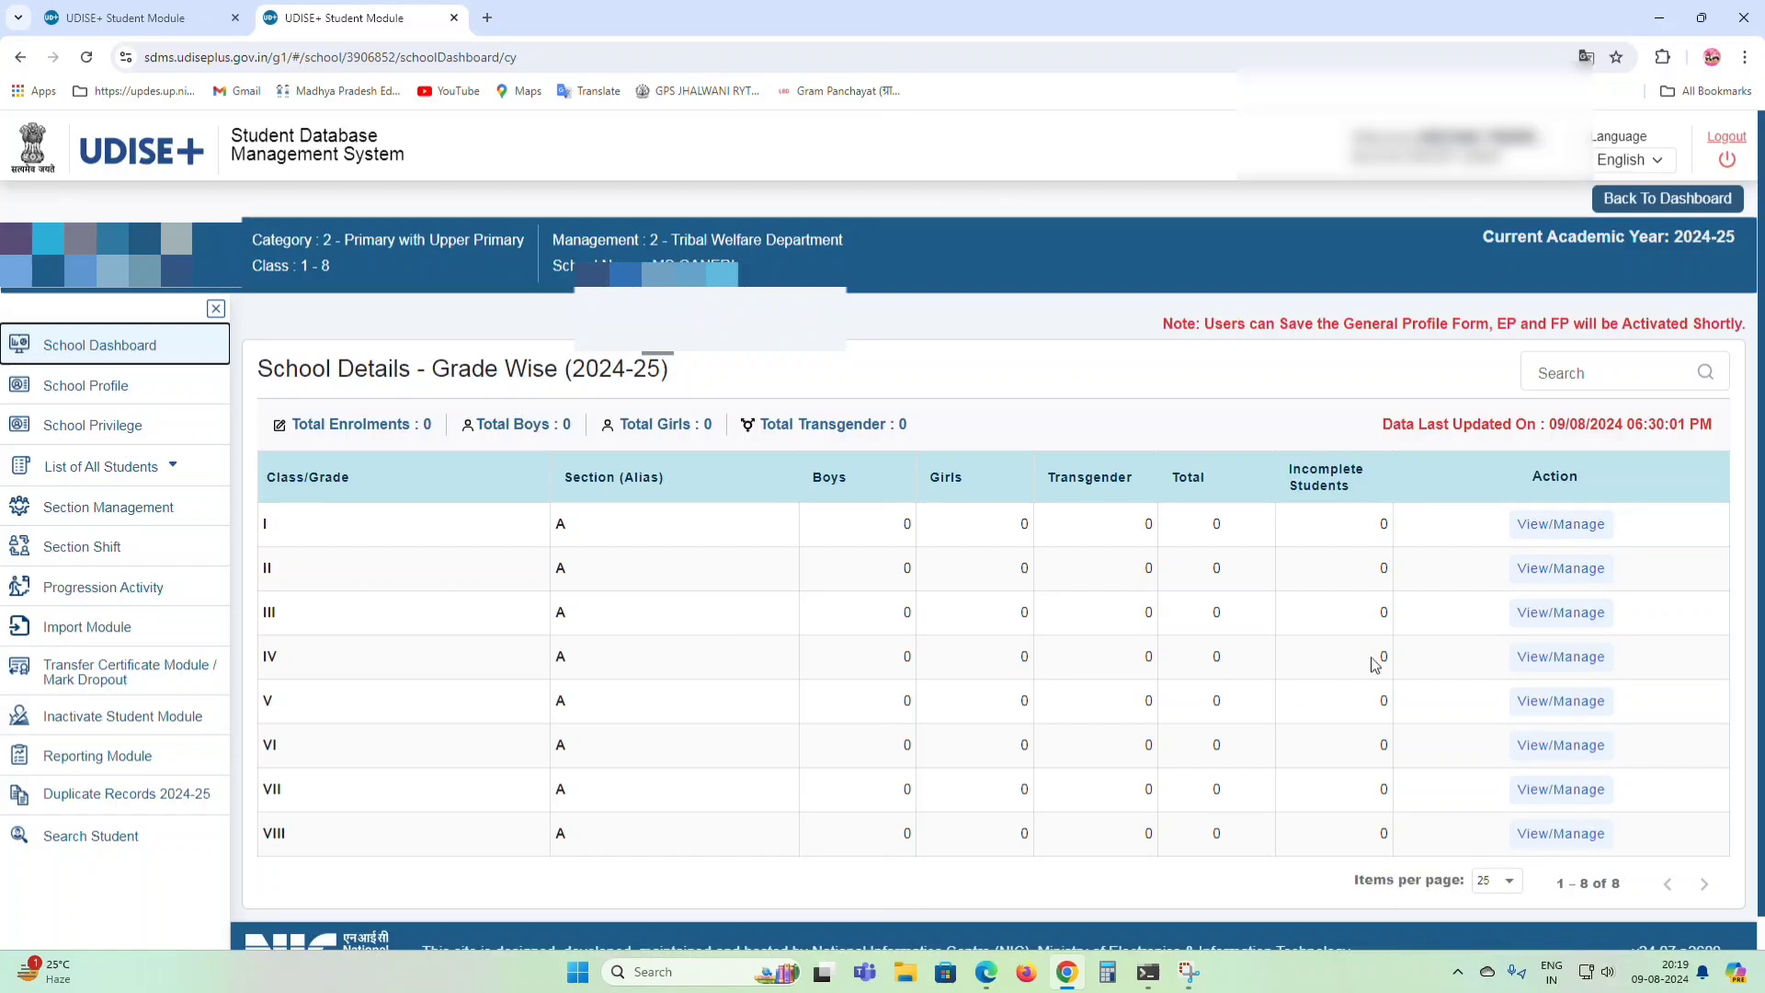
click(1563, 616)
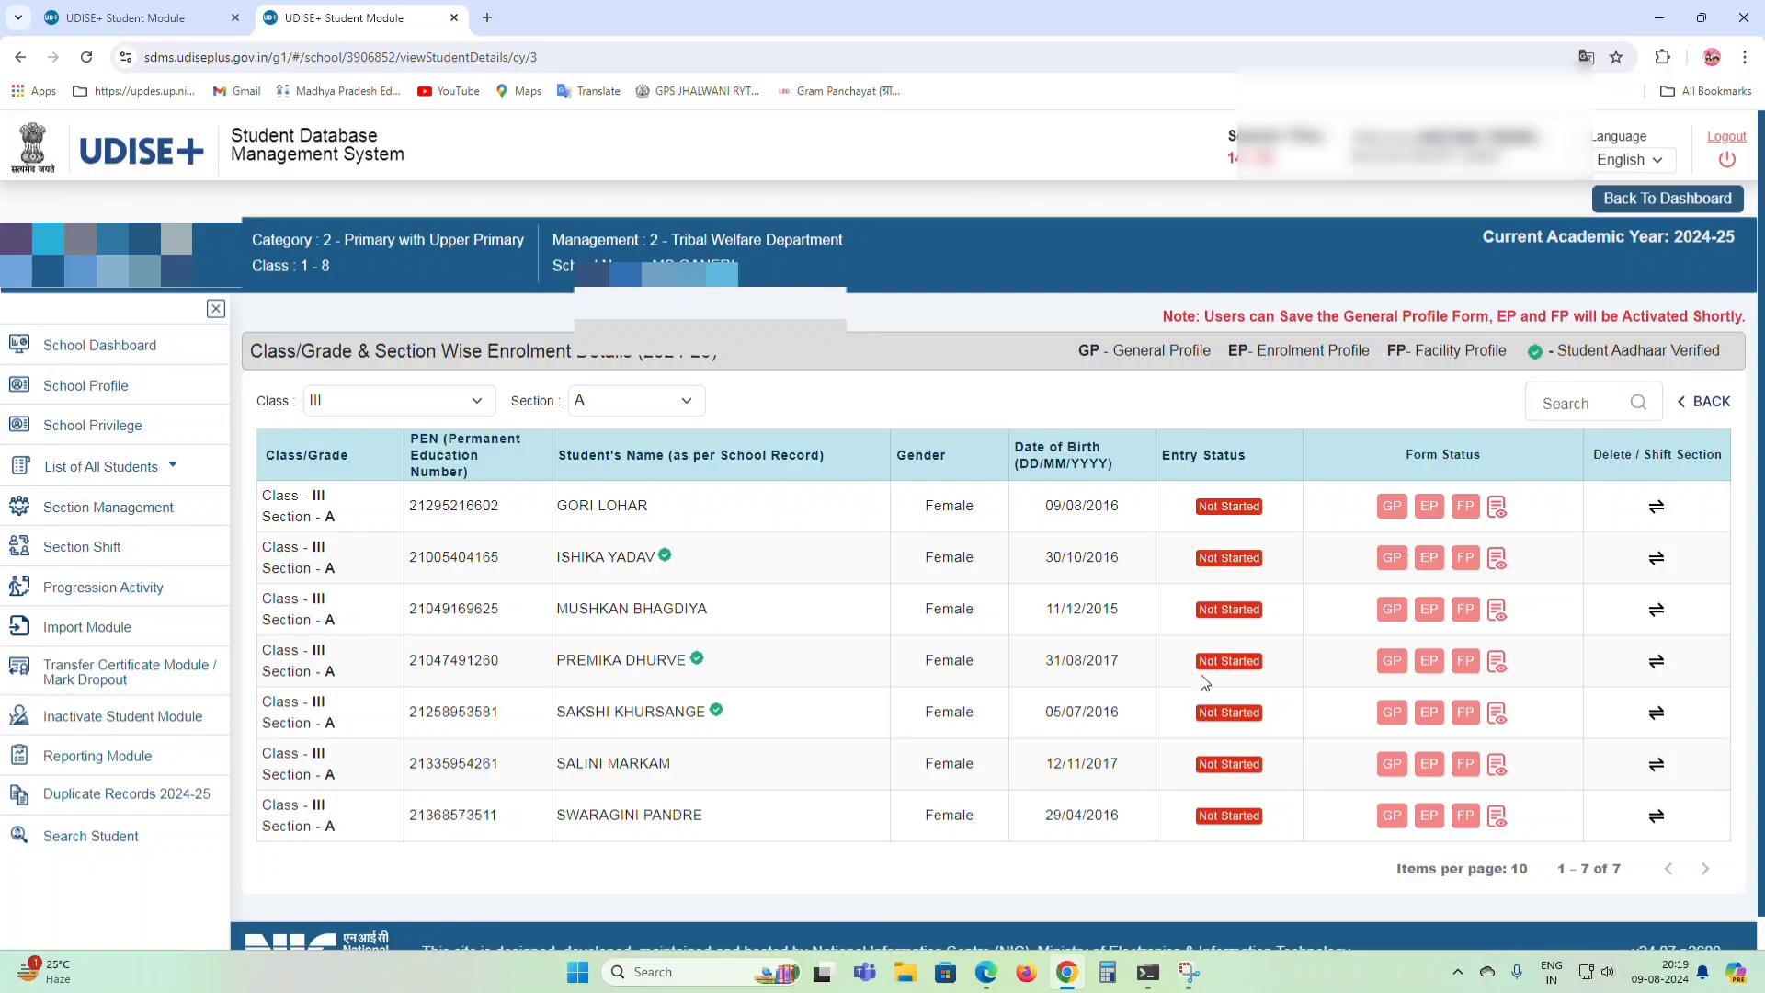
click(219, 345)
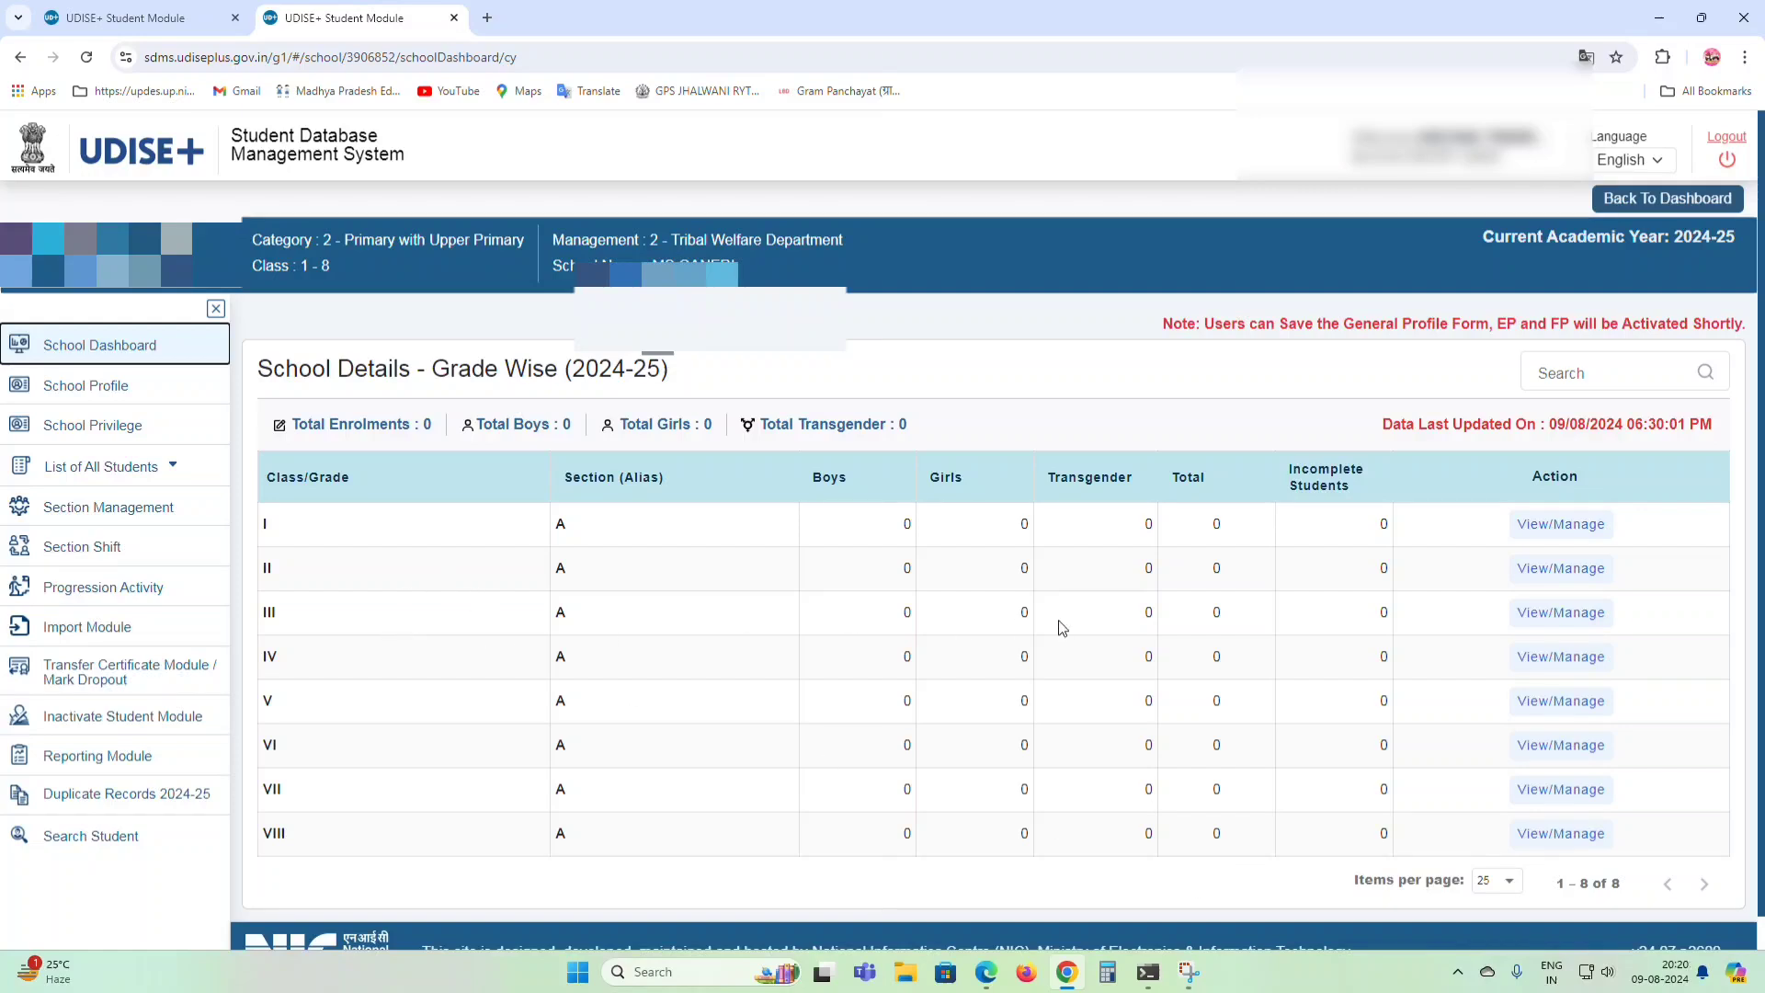
click(1535, 623)
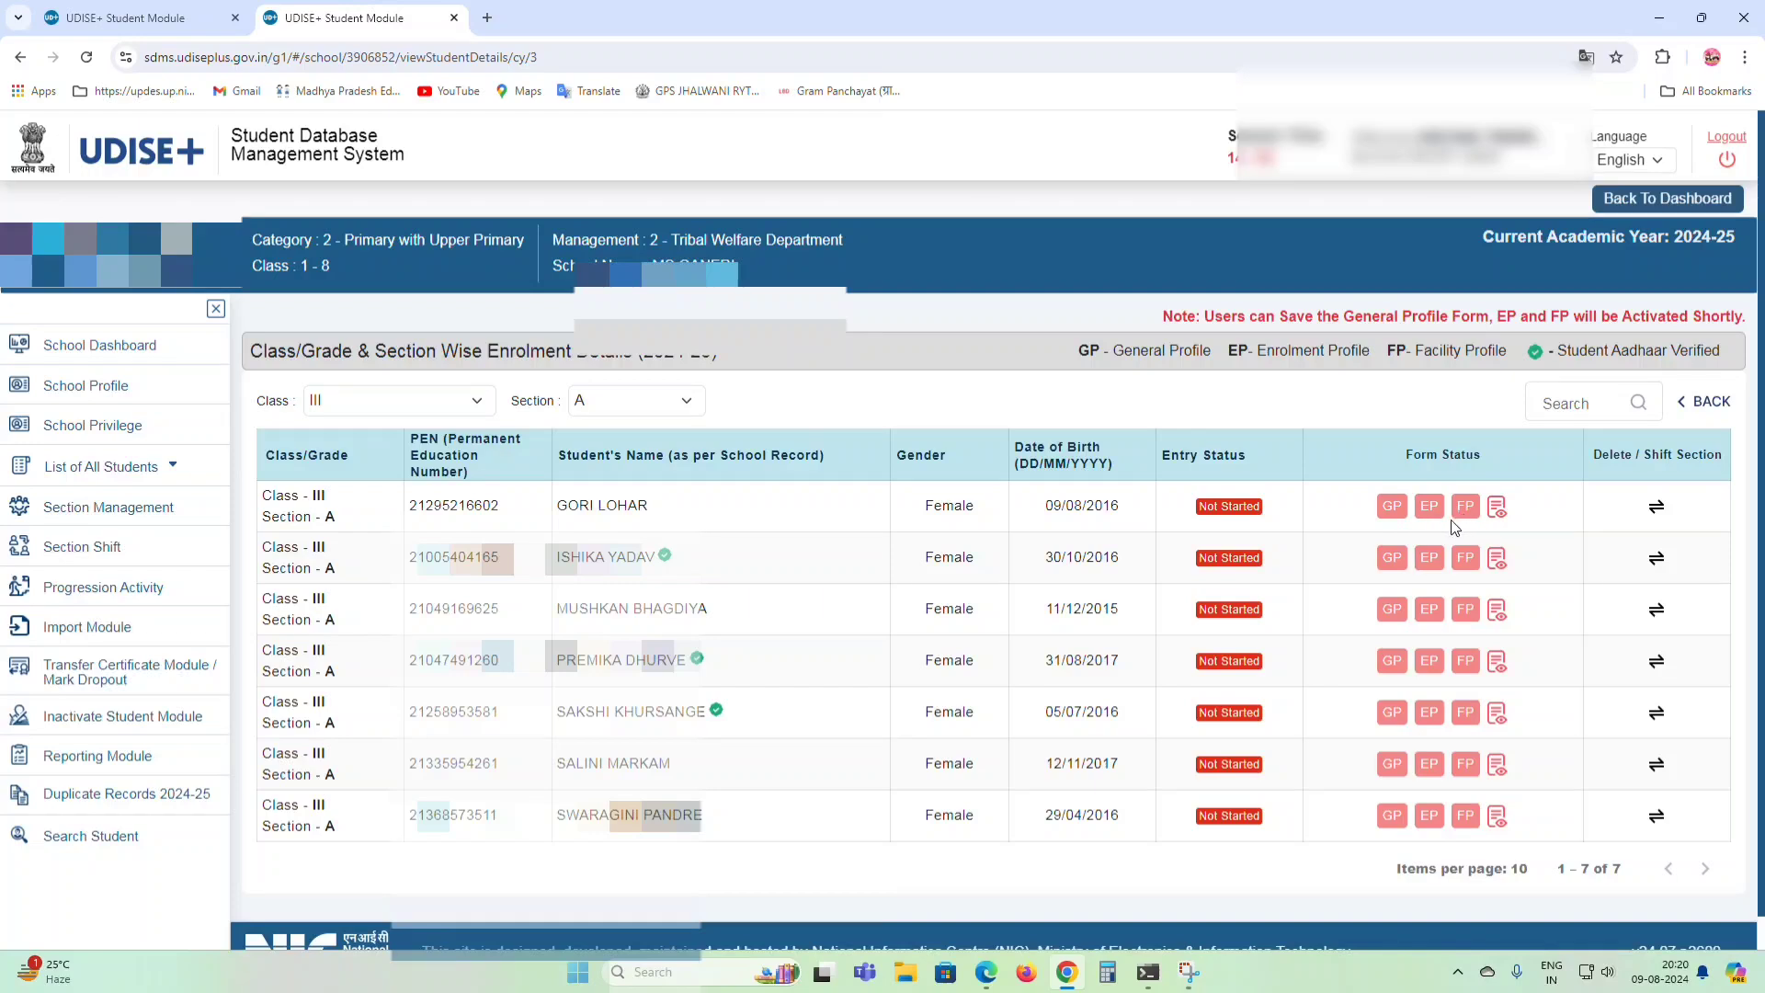
click(1392, 507)
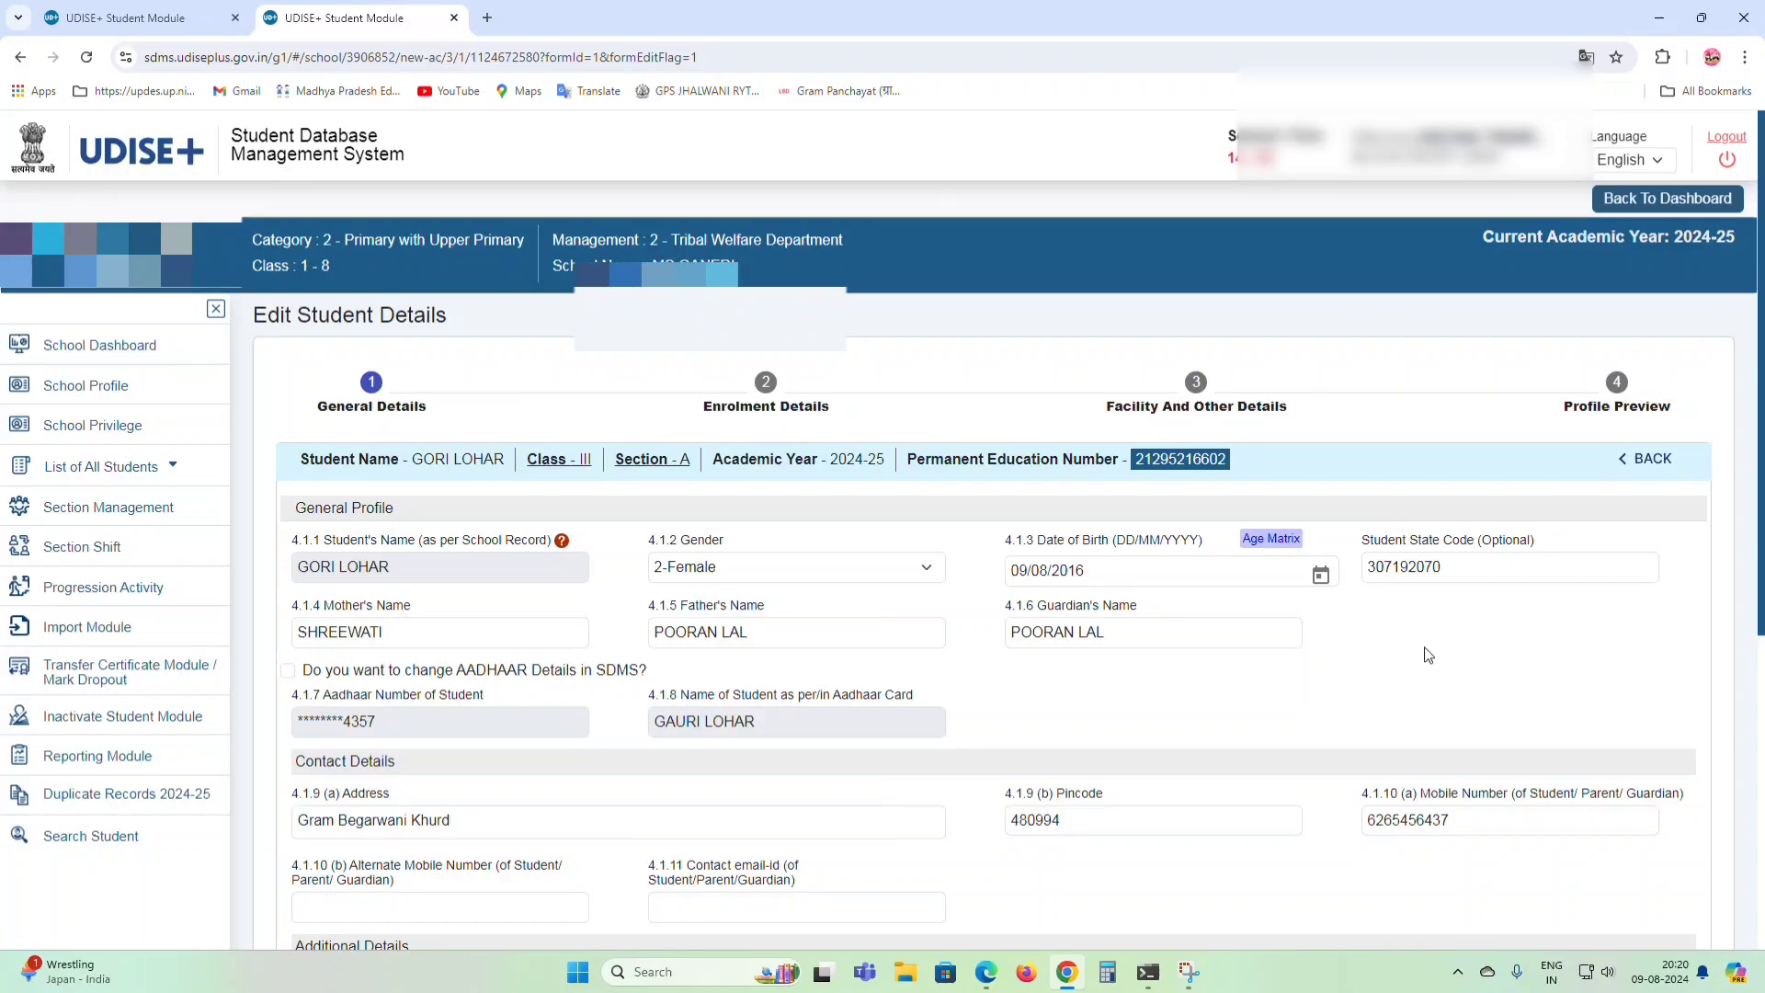
Review the first Class III student's general details and save them with Update.
scroll(1428, 655, down, 5)
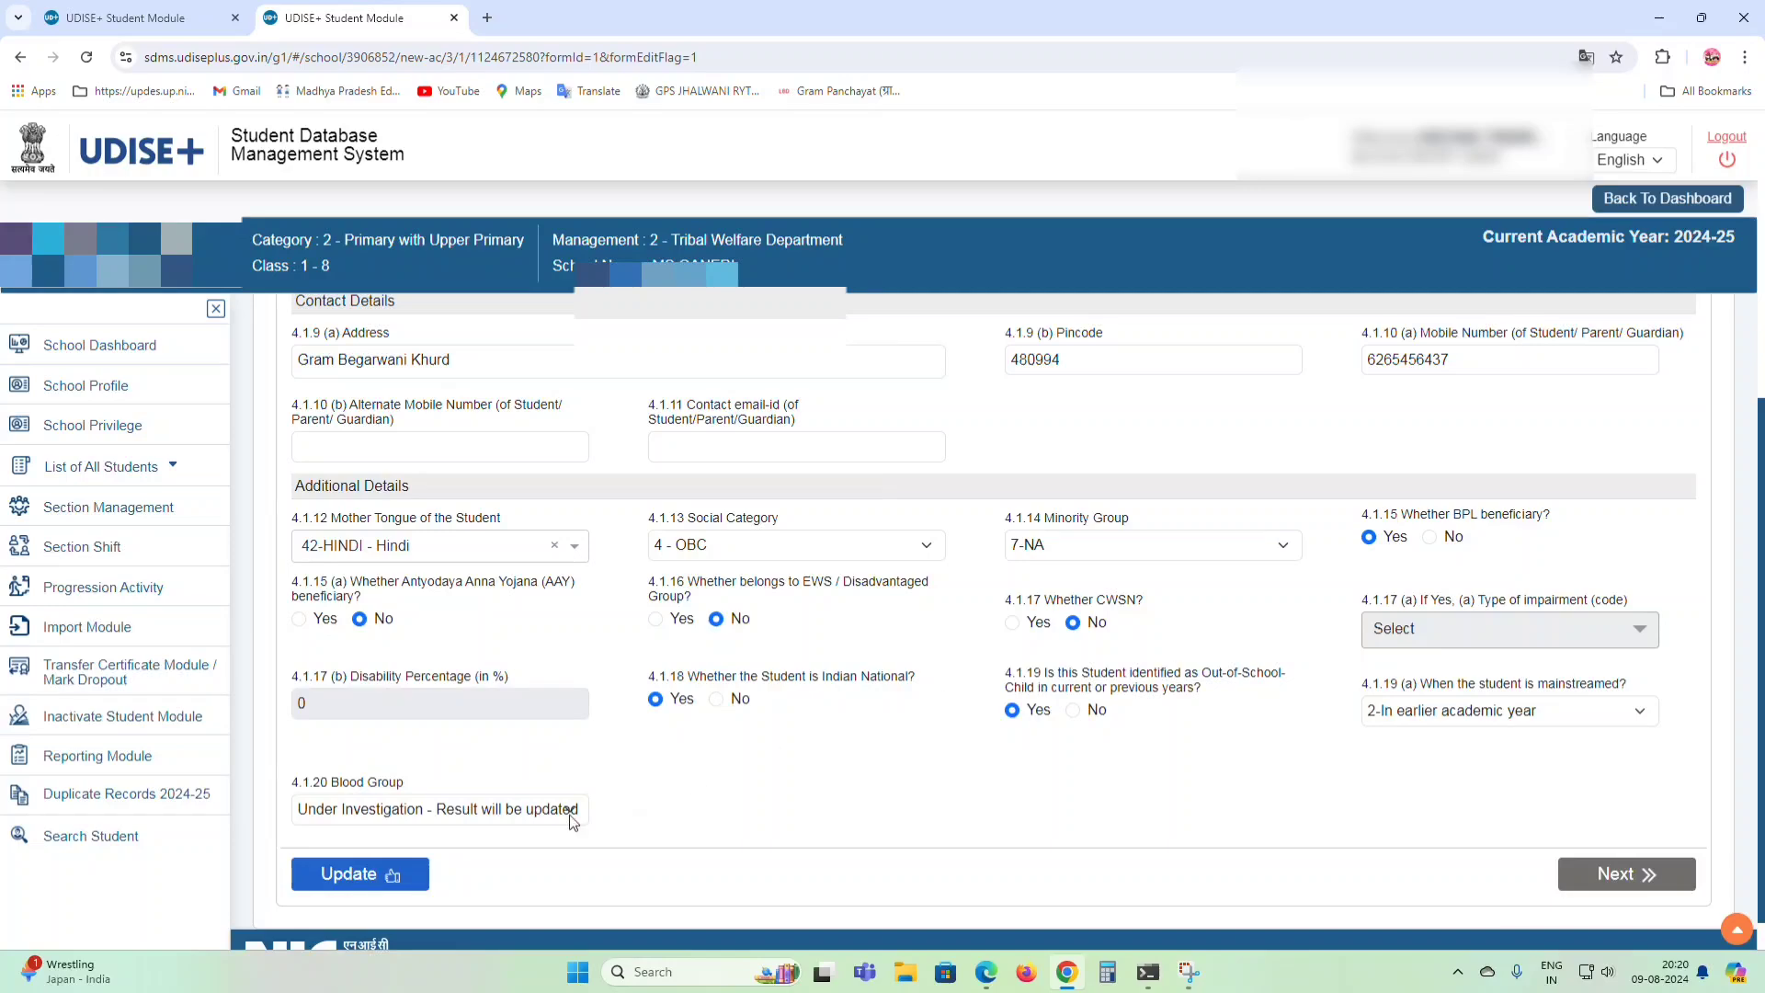
scroll(643, 837, up, 5)
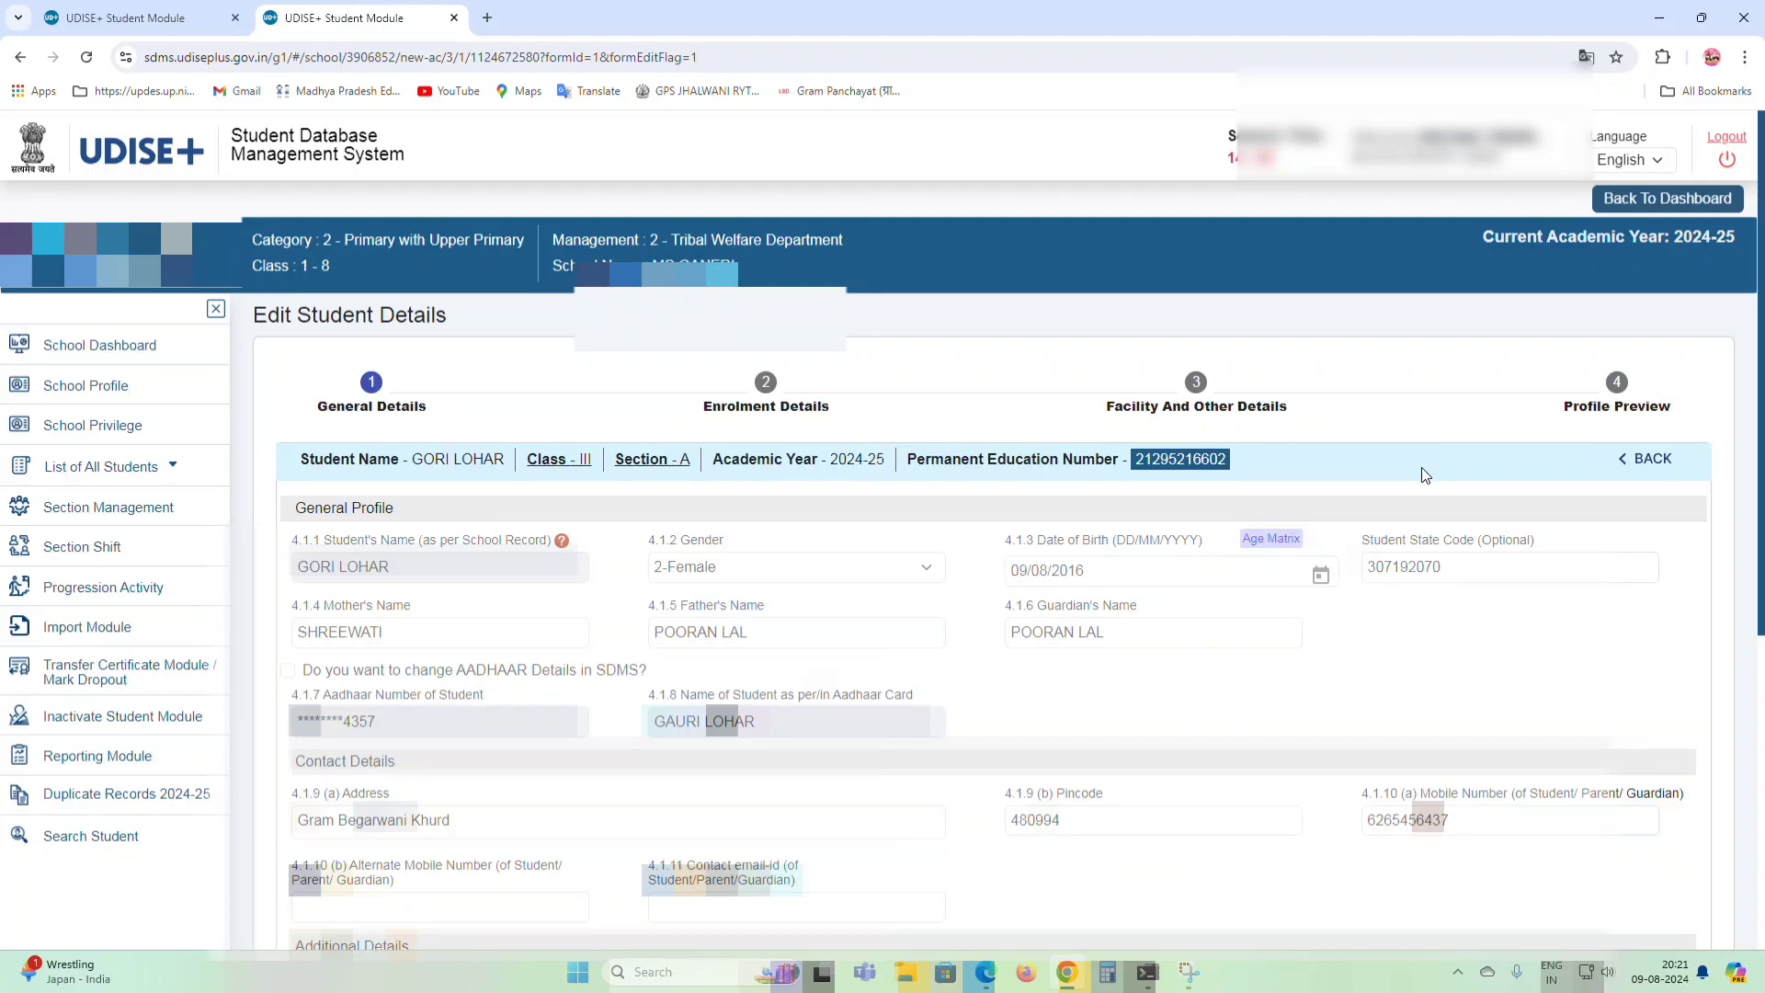
scroll(1333, 695, down, 5)
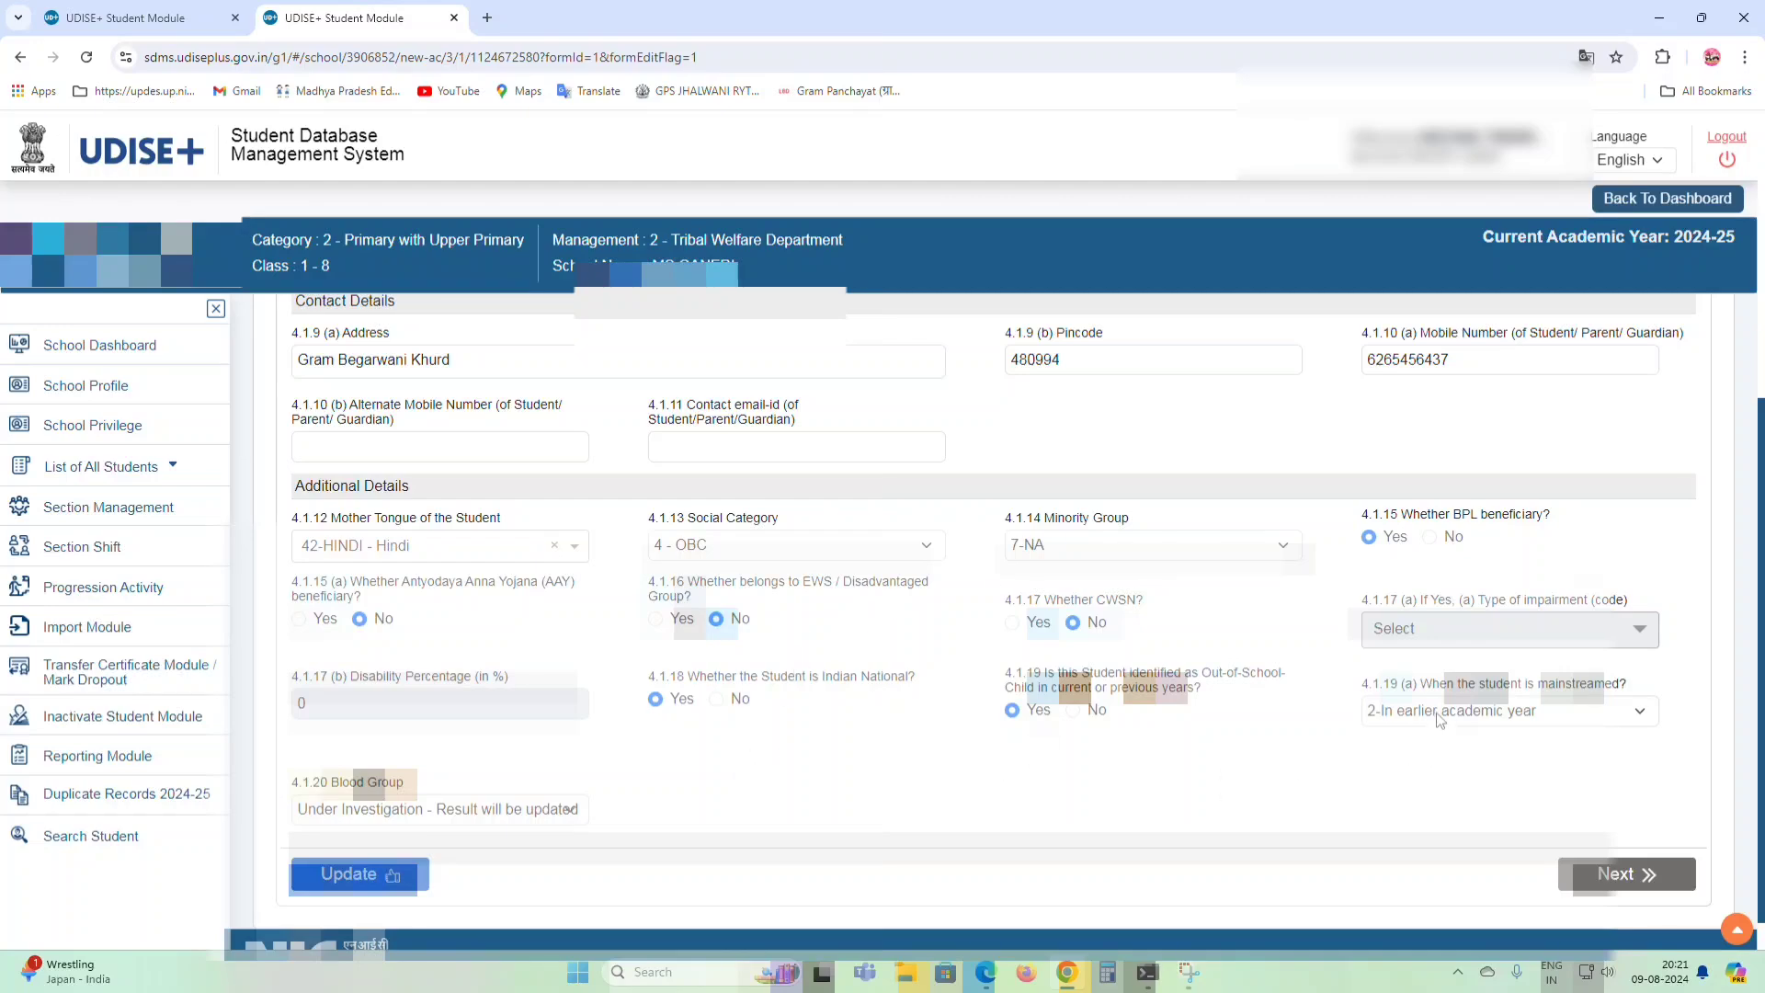
scroll(455, 768, down, 1)
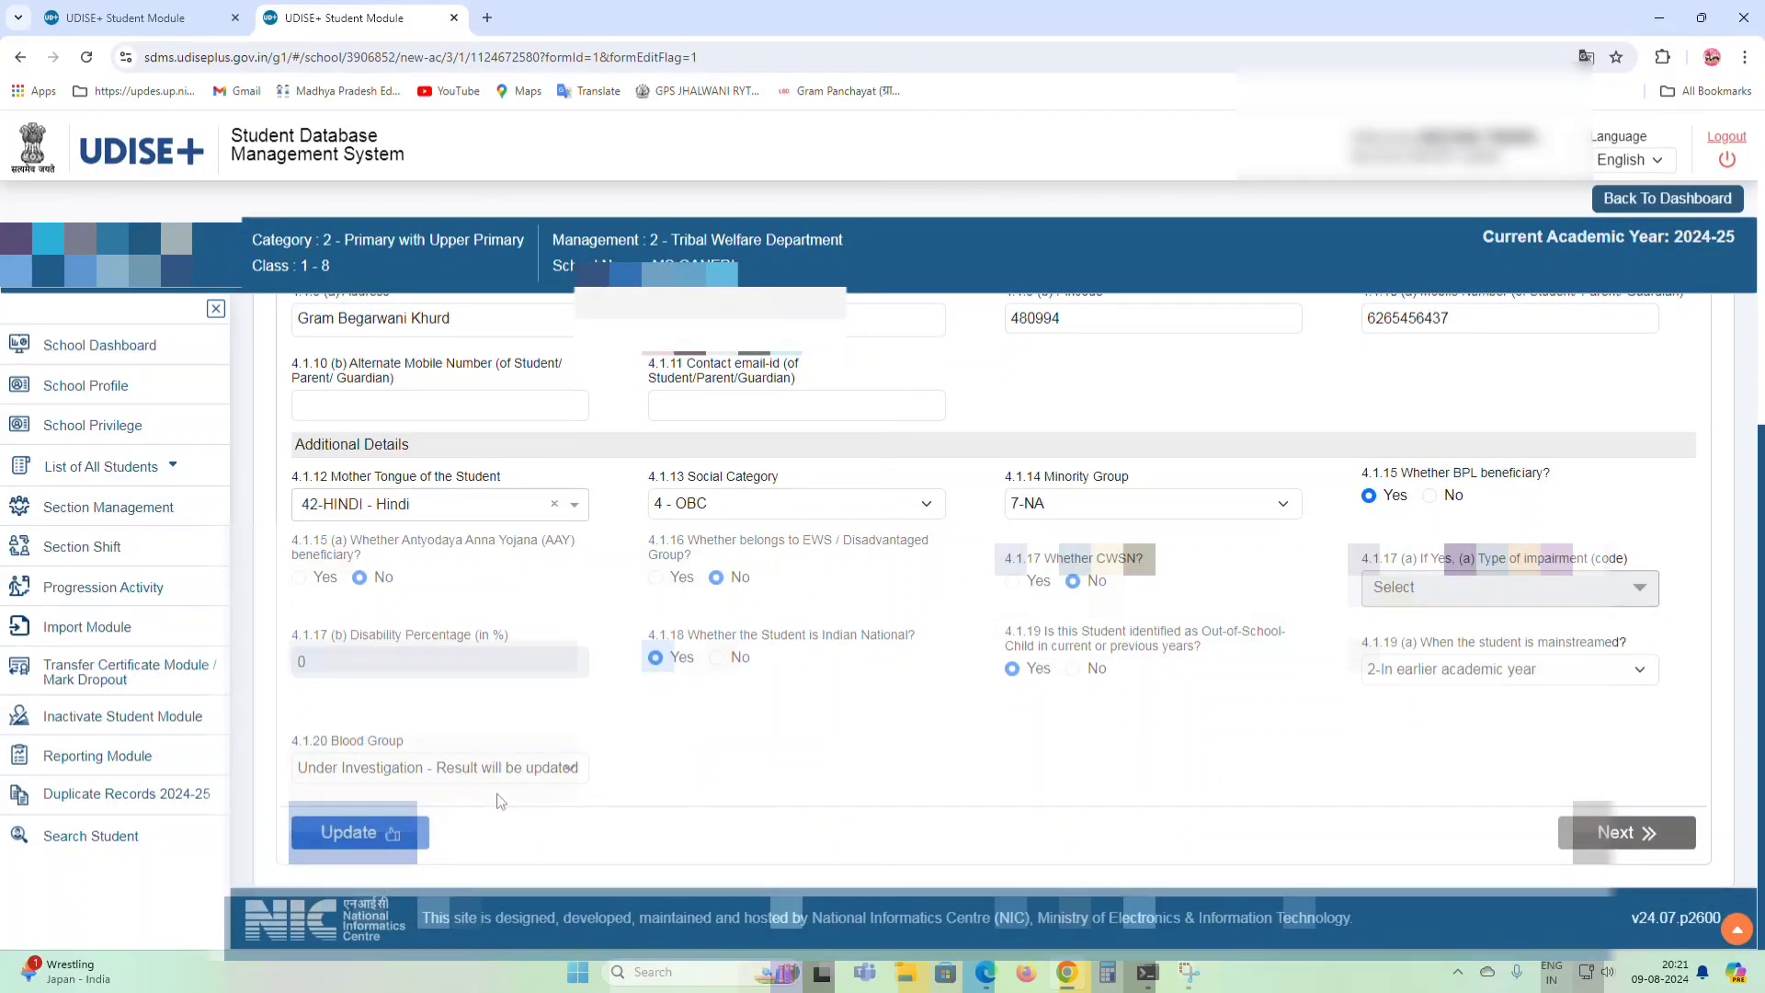
click(355, 833)
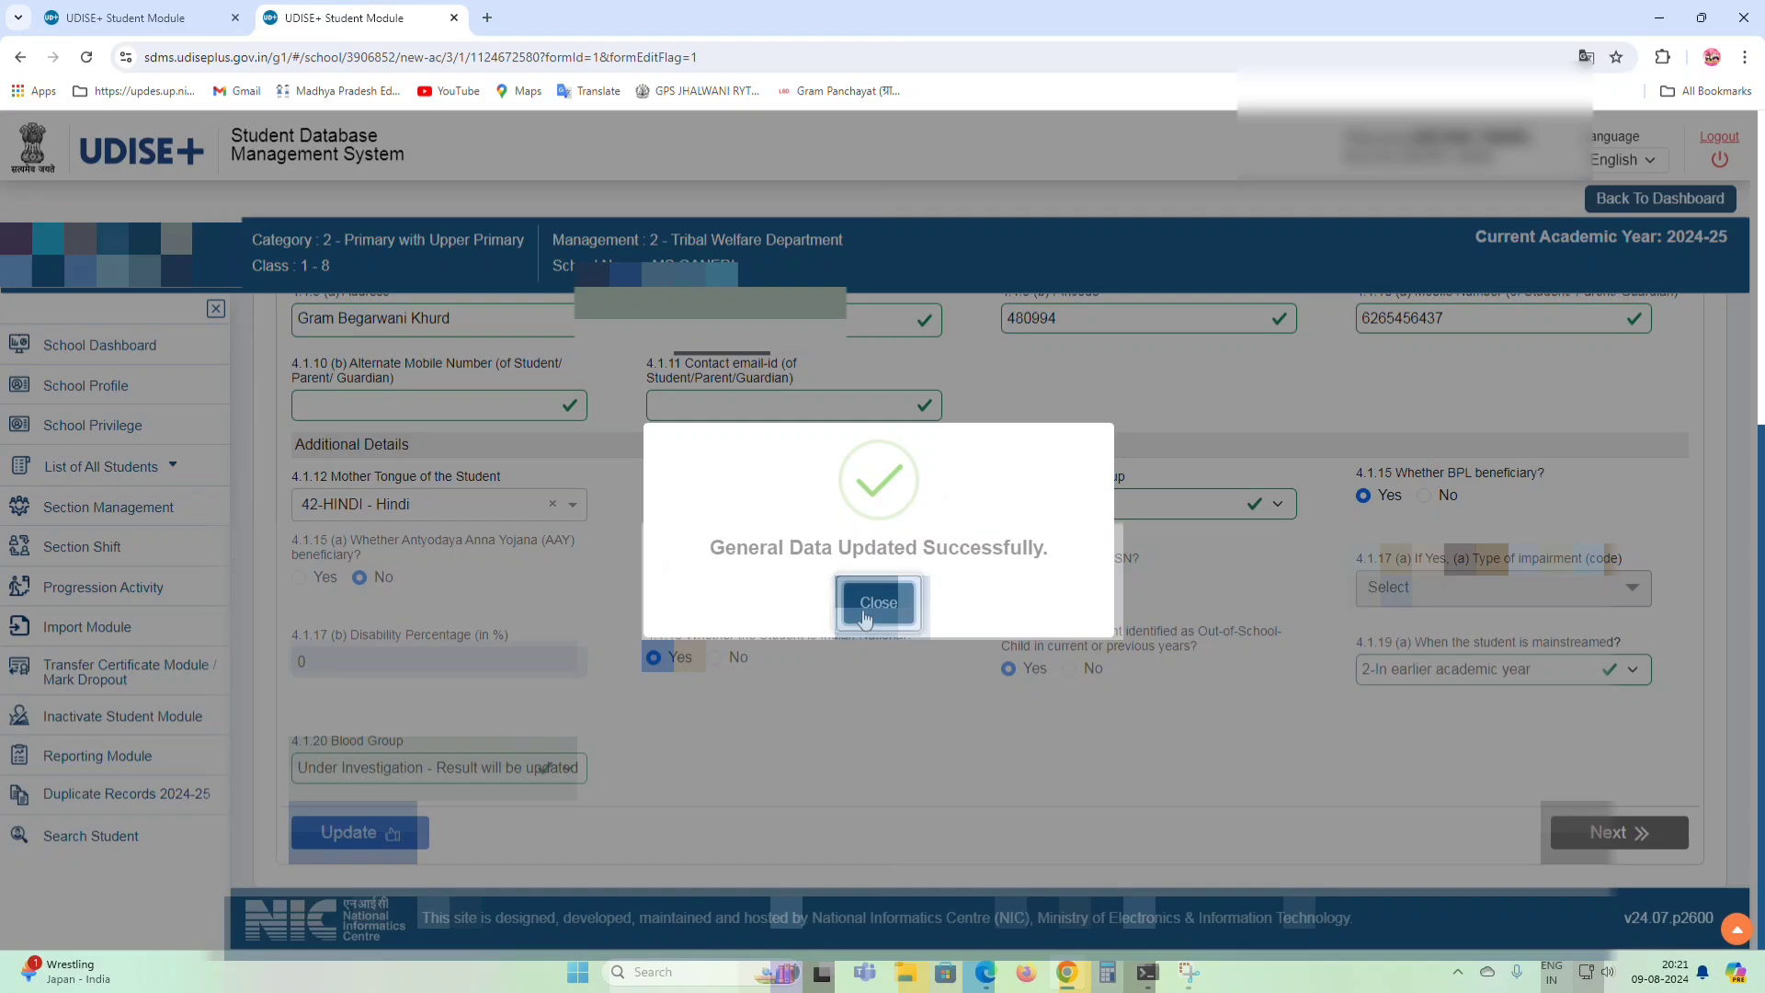
click(874, 605)
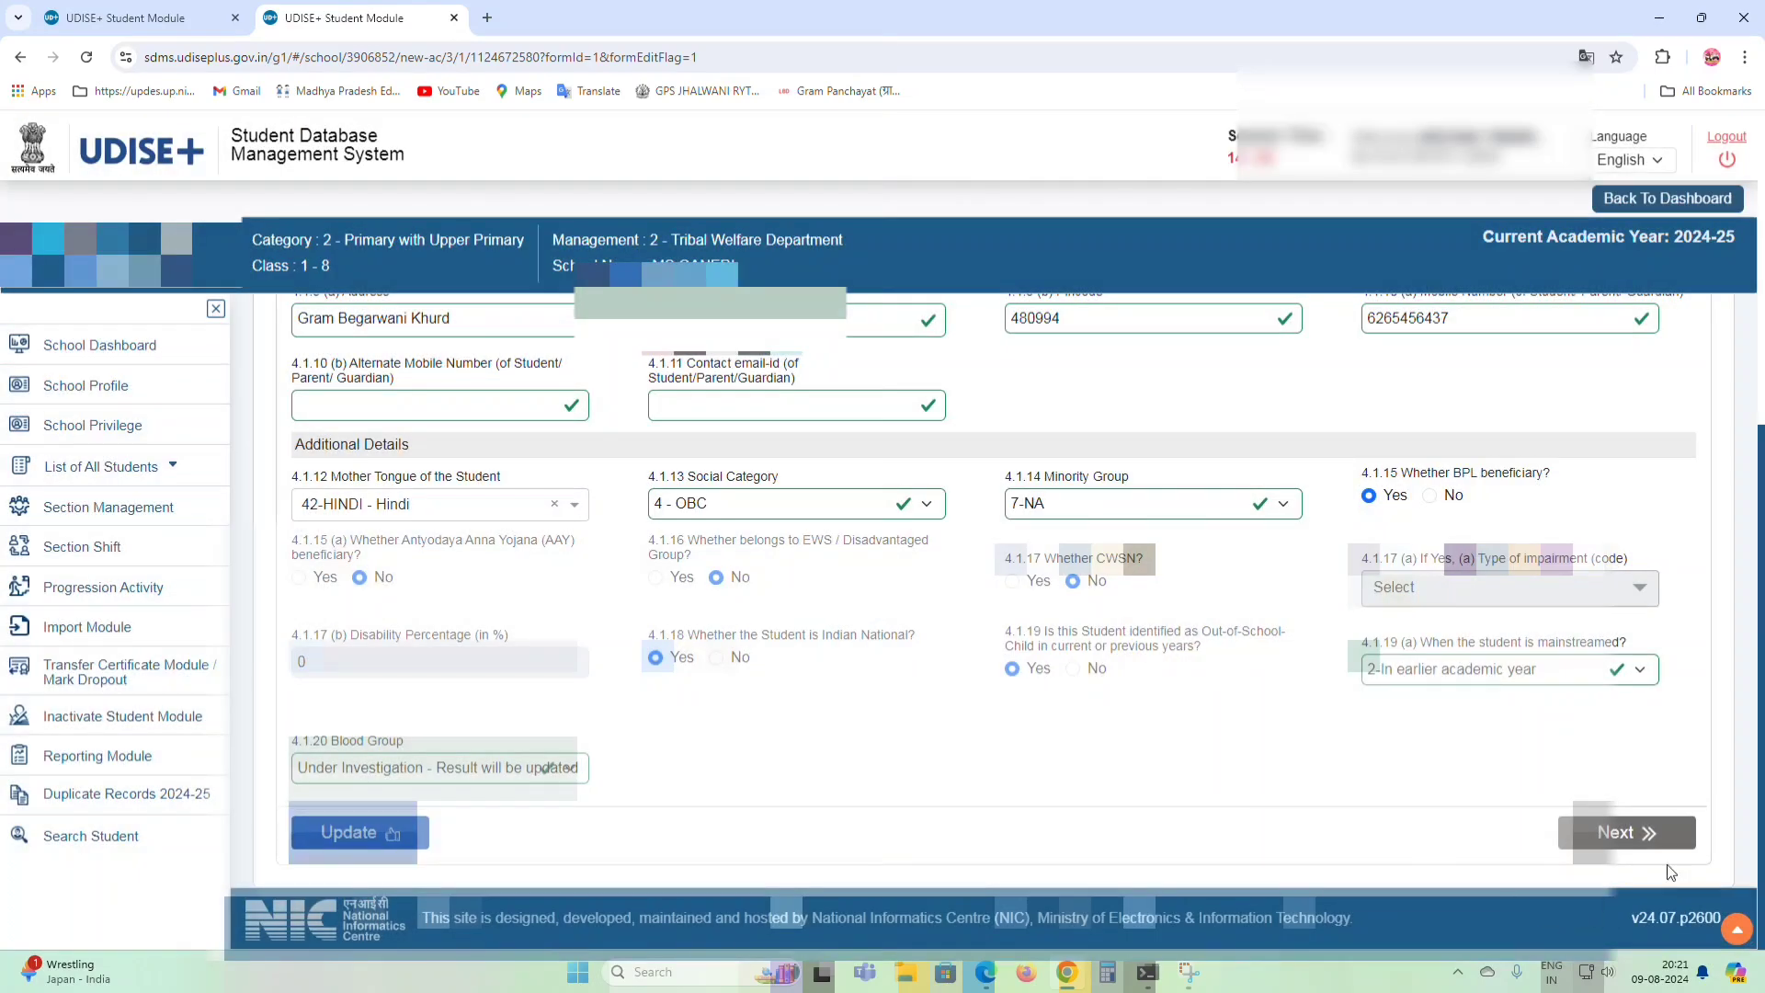
Advance to Enrolment Details, then open and scroll through the student's Profile Preview.
click(1657, 829)
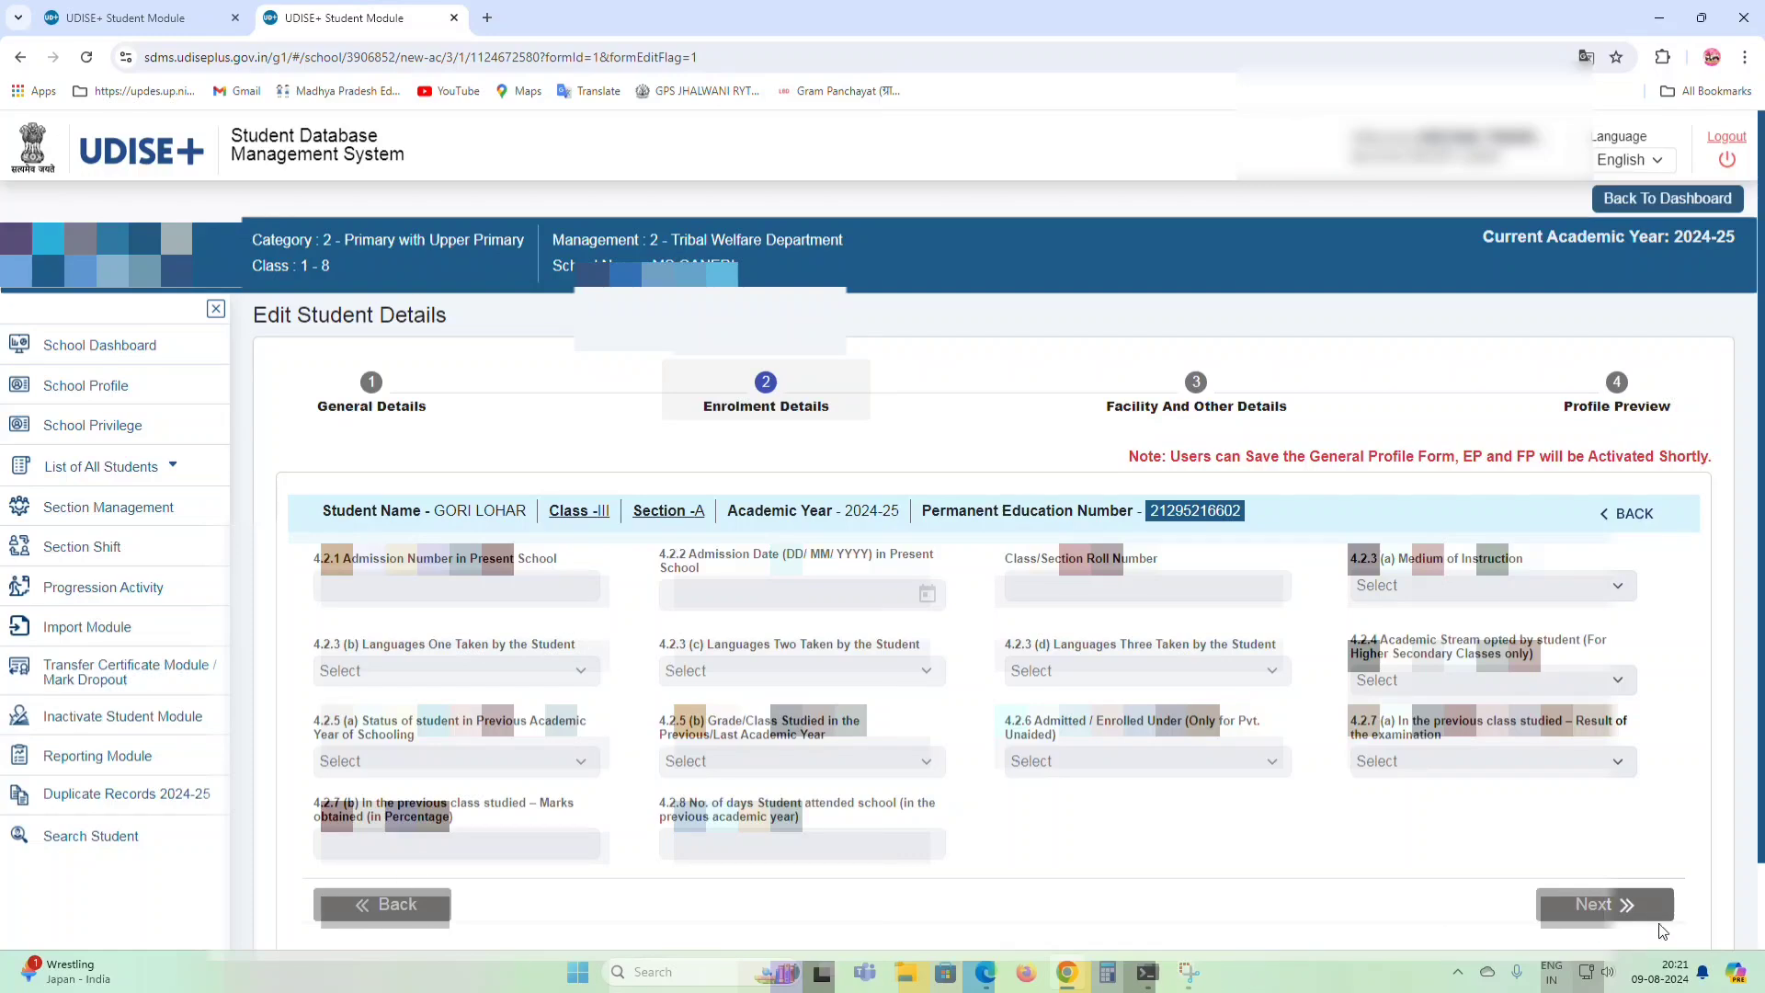
click(1643, 411)
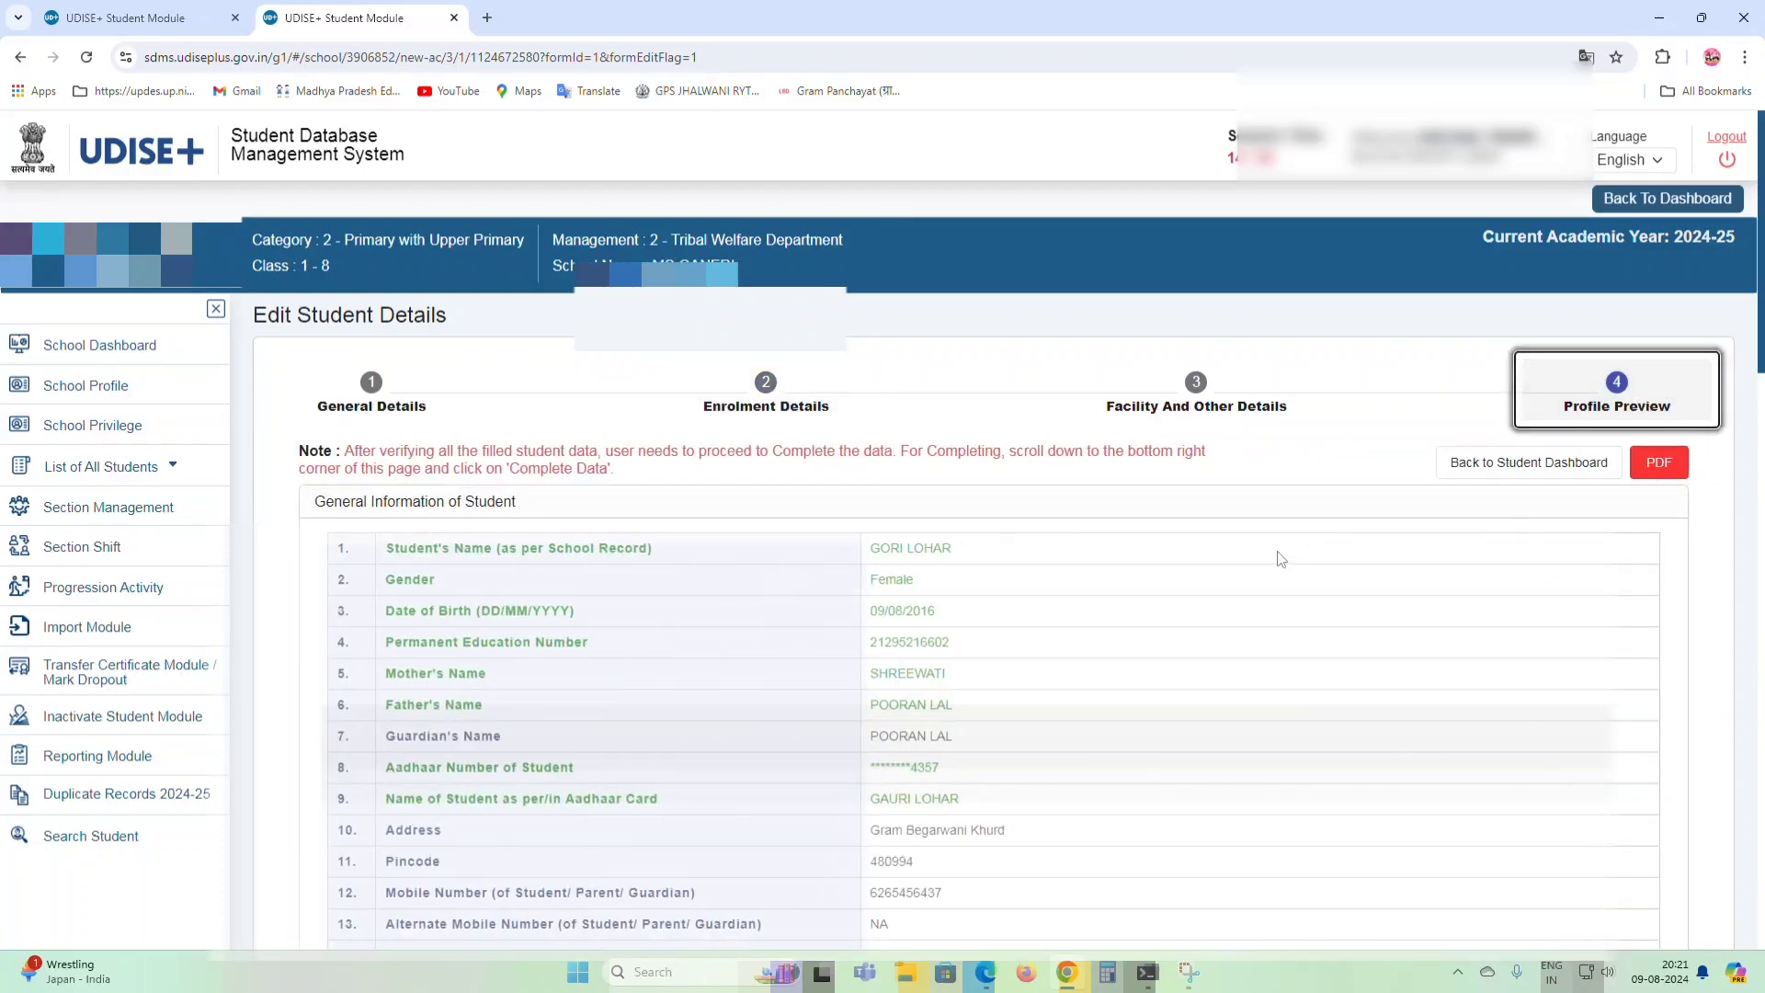
scroll(1273, 559, down, 8)
scroll(1271, 574, down, 10)
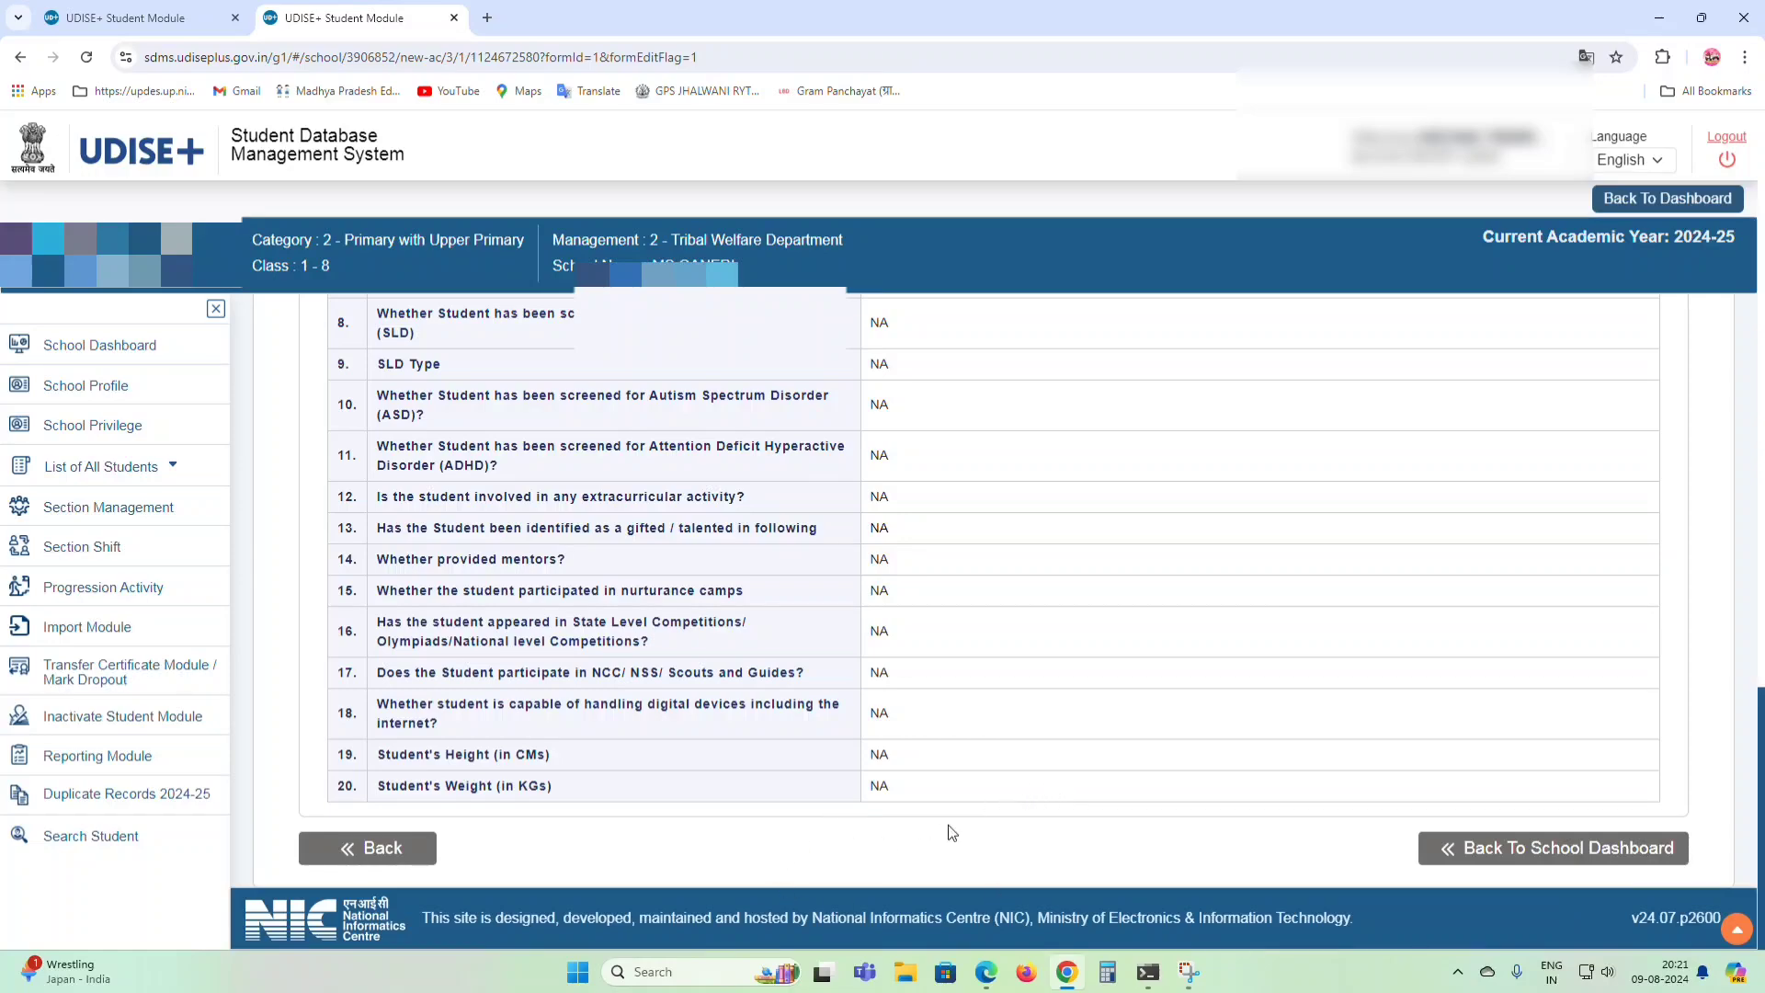
scroll(763, 873, up, 20)
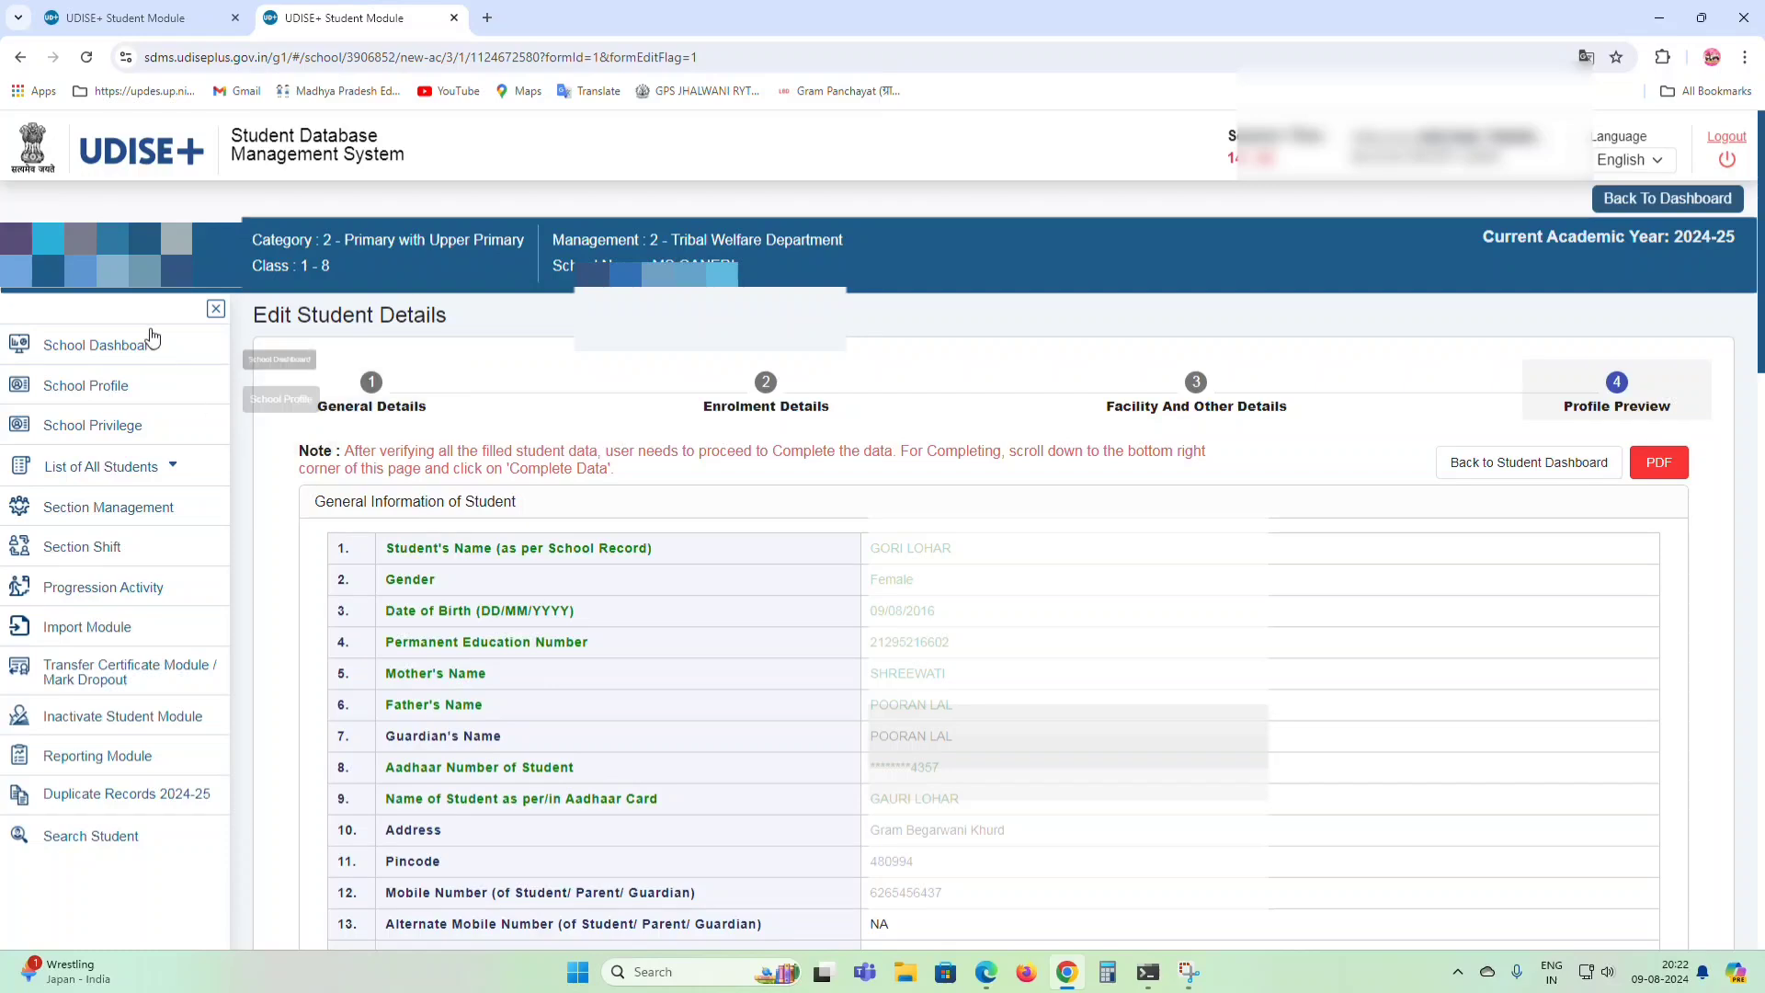
Go back via School Dashboard and open the Class III Section A enrolment list.
click(143, 355)
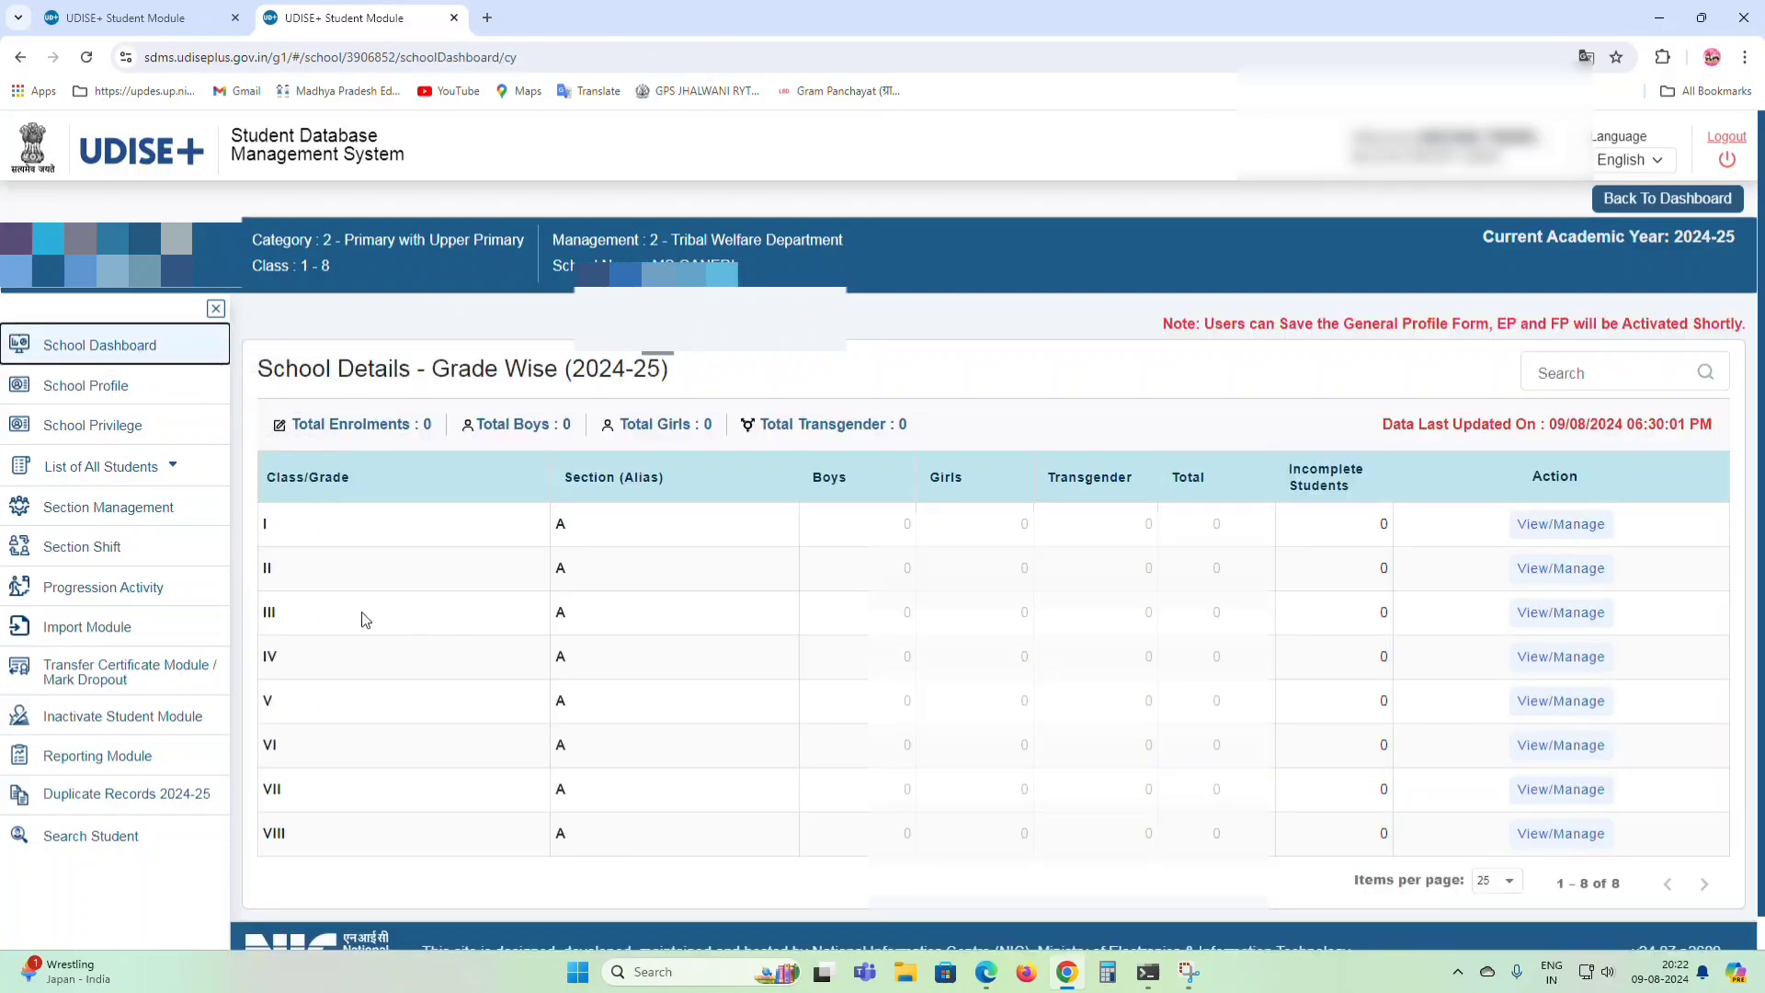
click(1558, 613)
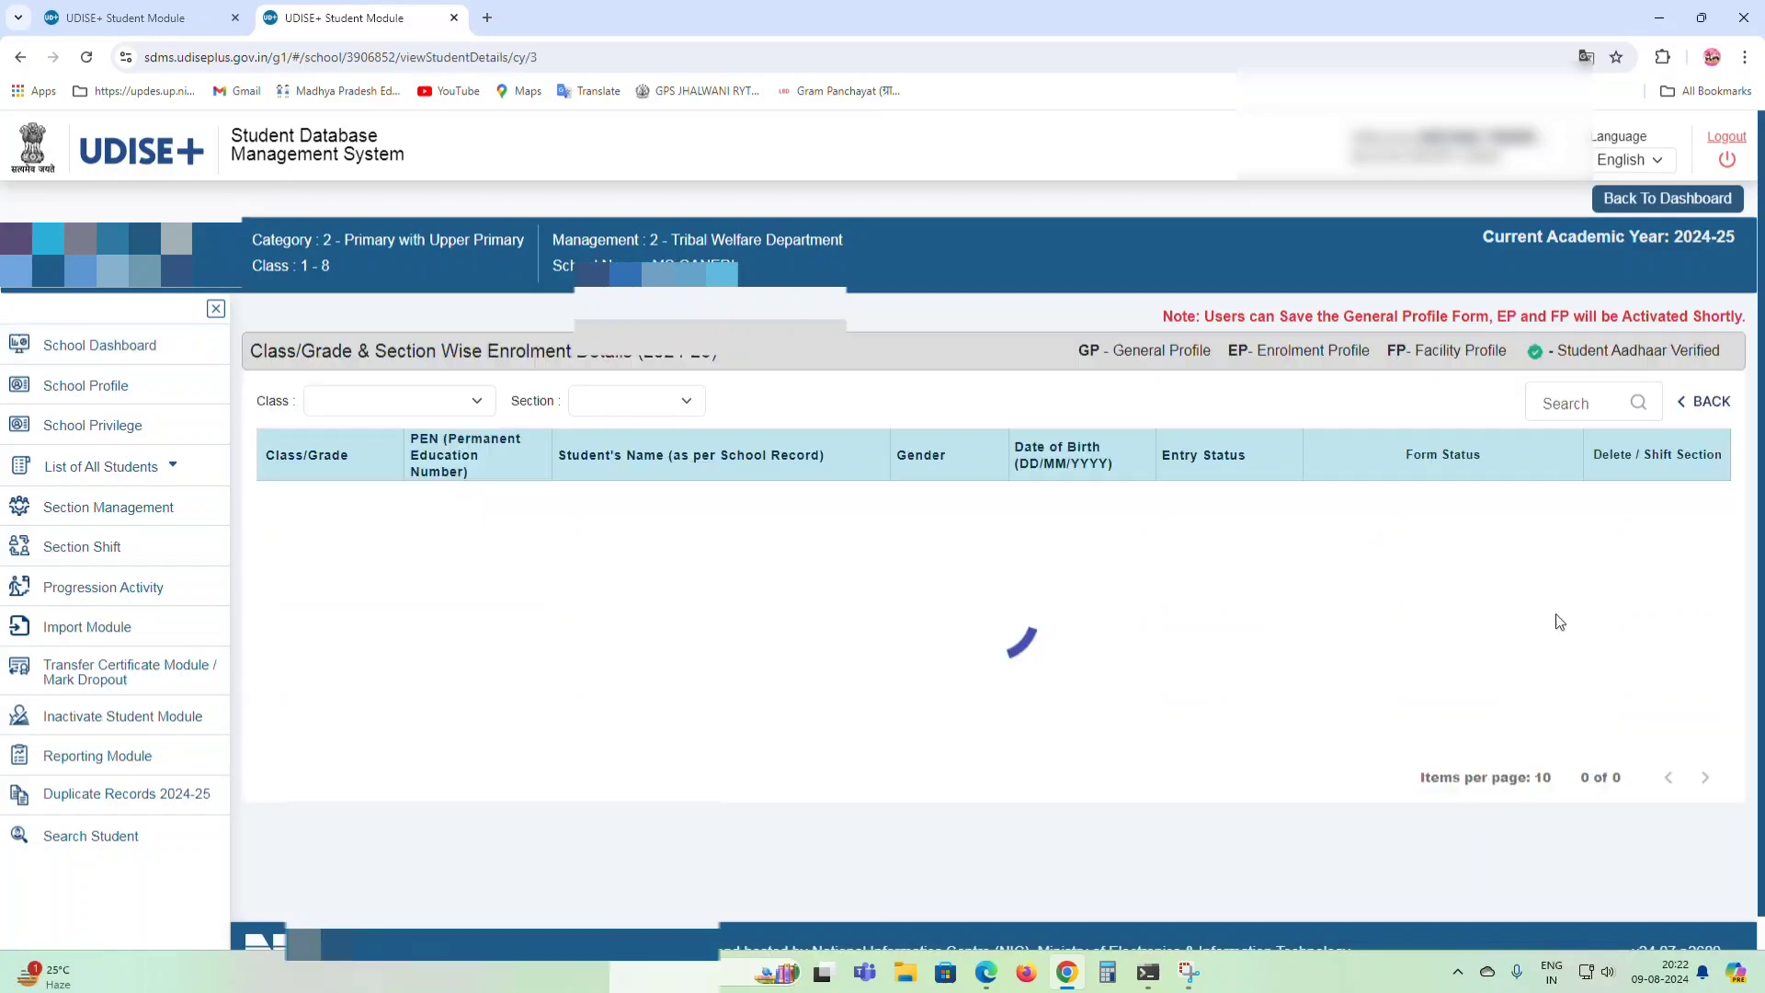